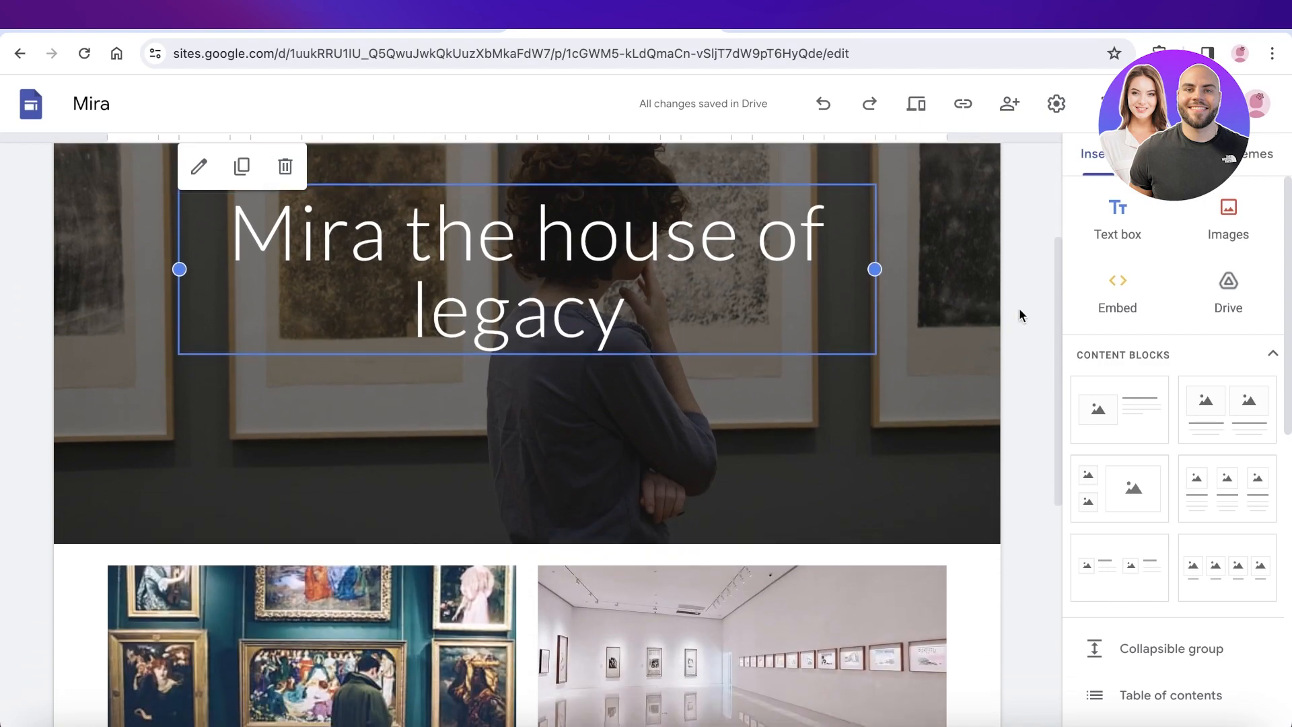
- Look over the Mira home page, from its header through the art sections below
scroll(1018, 311, down, 4)
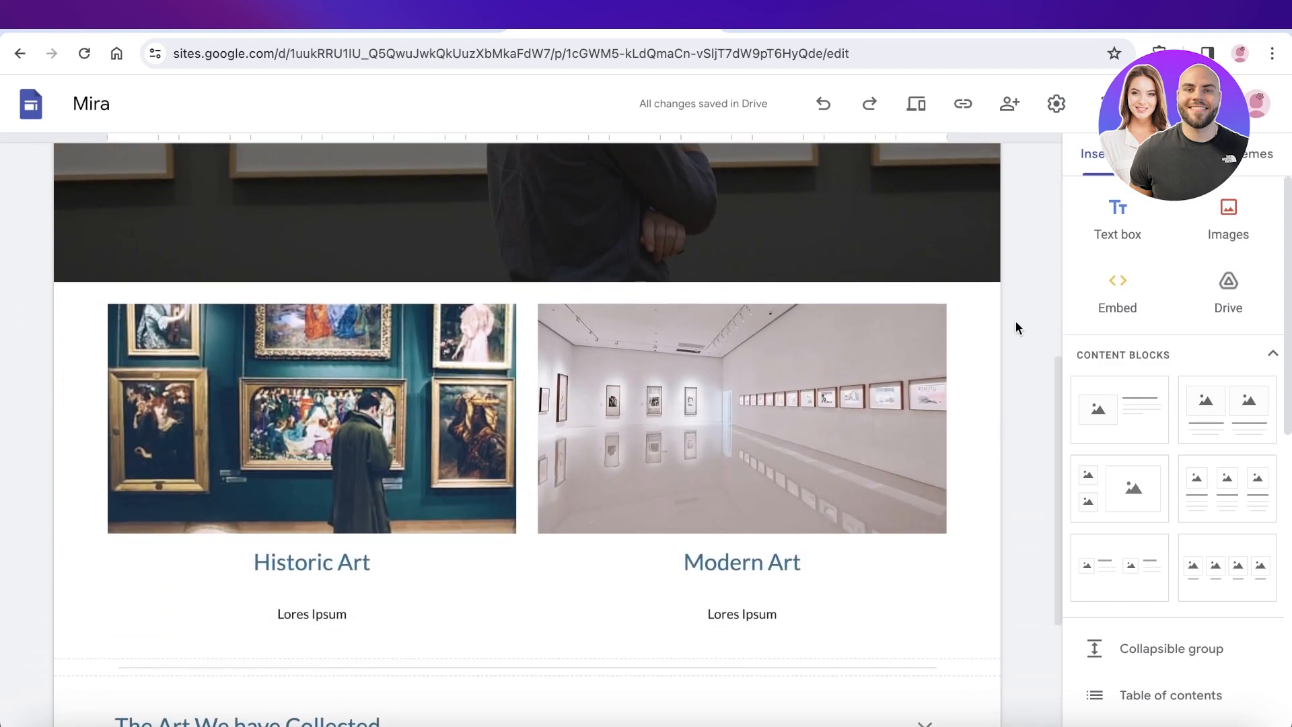
scroll(1016, 326, down, 3)
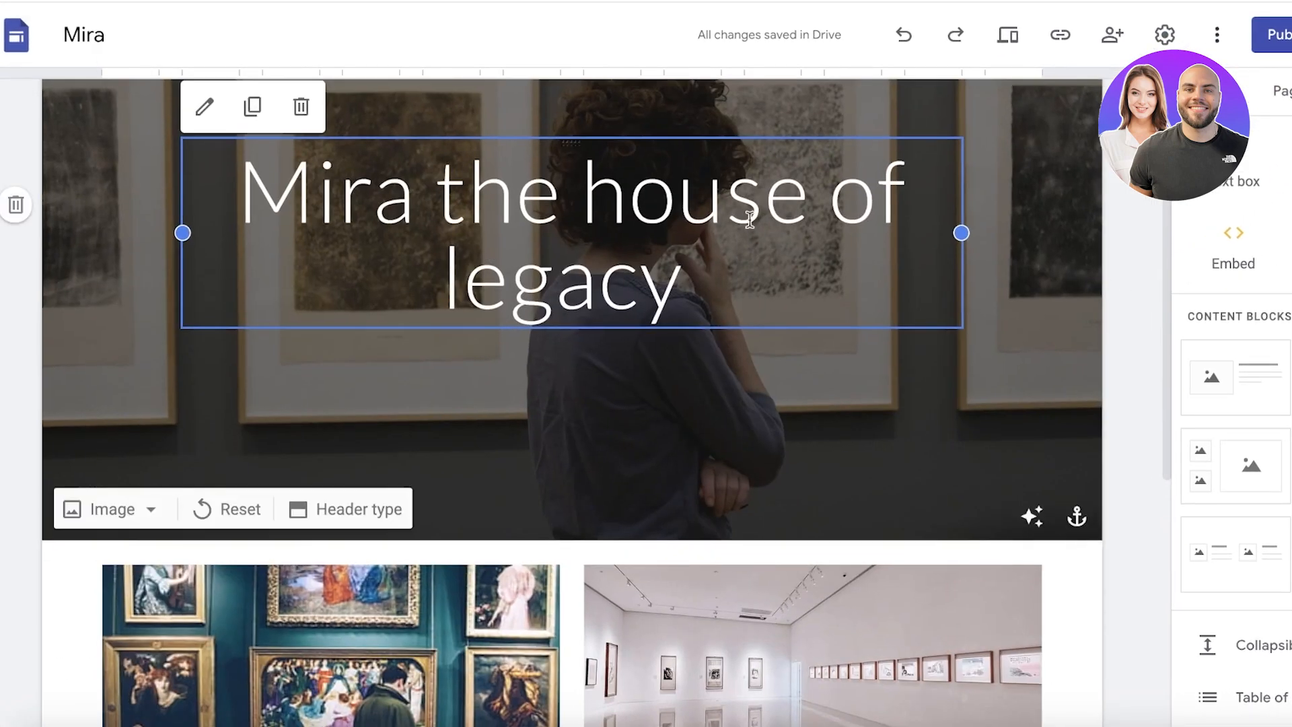
scroll(837, 277, up, 3)
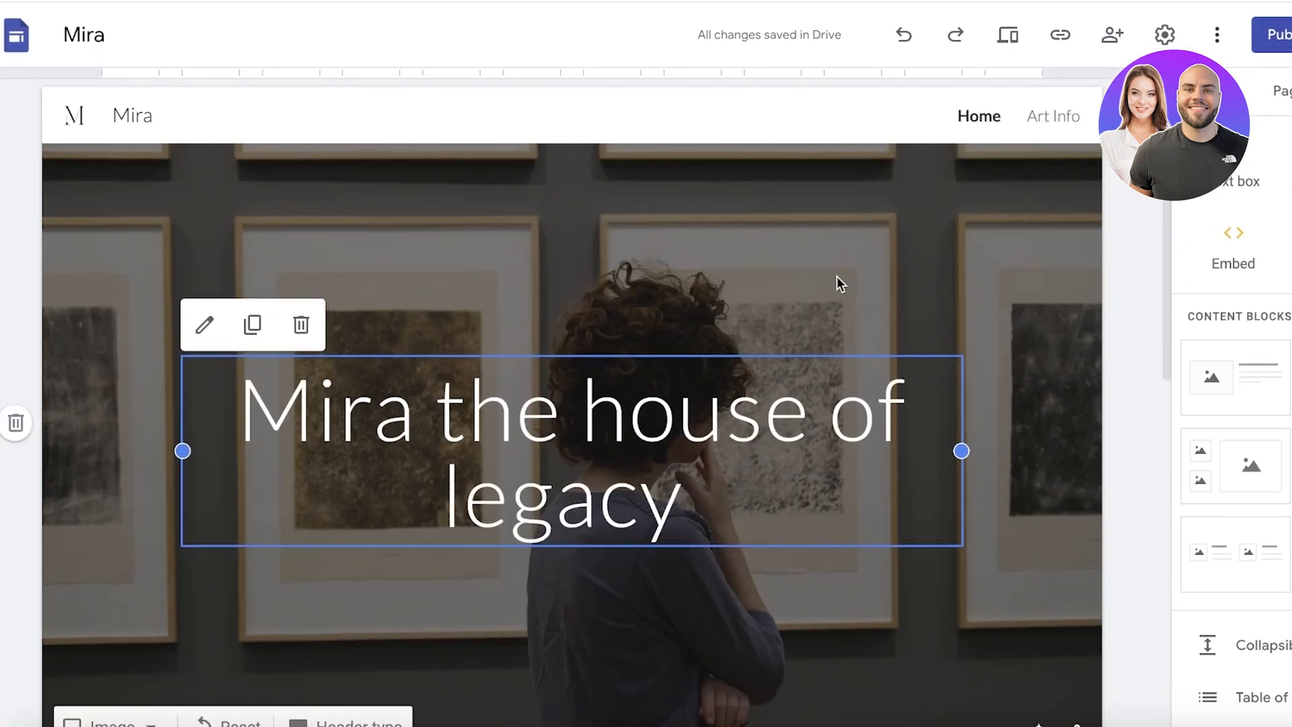
scroll(1156, 213, down, 2)
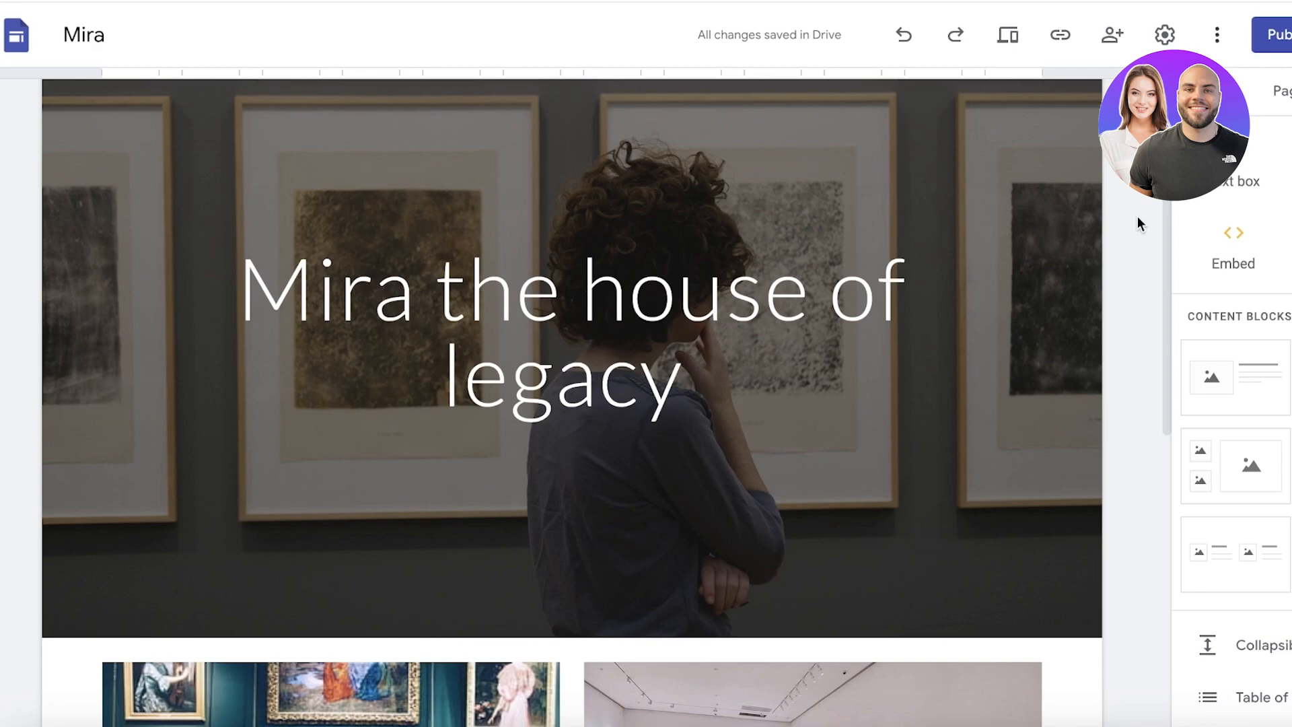
scroll(1136, 222, down, 7)
scroll(868, 420, up, 7)
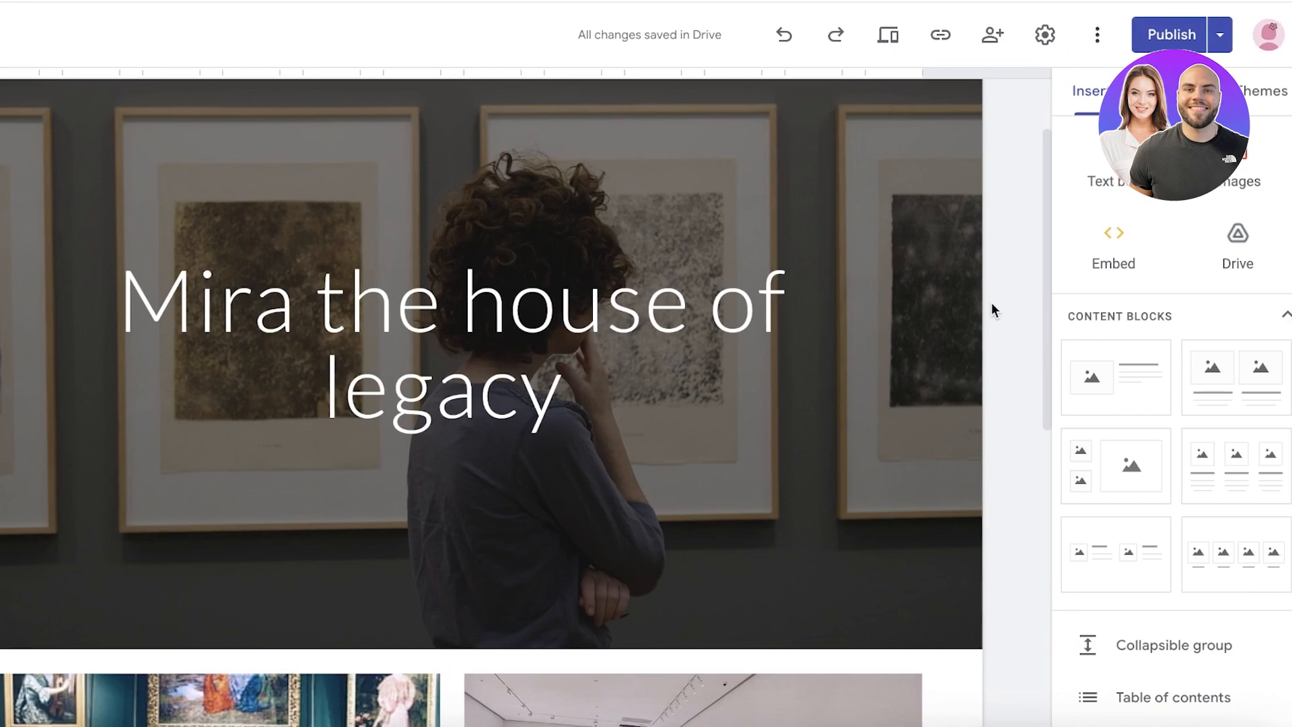
- Add a new page named "Contact Us" to the Mira site
click(1174, 90)
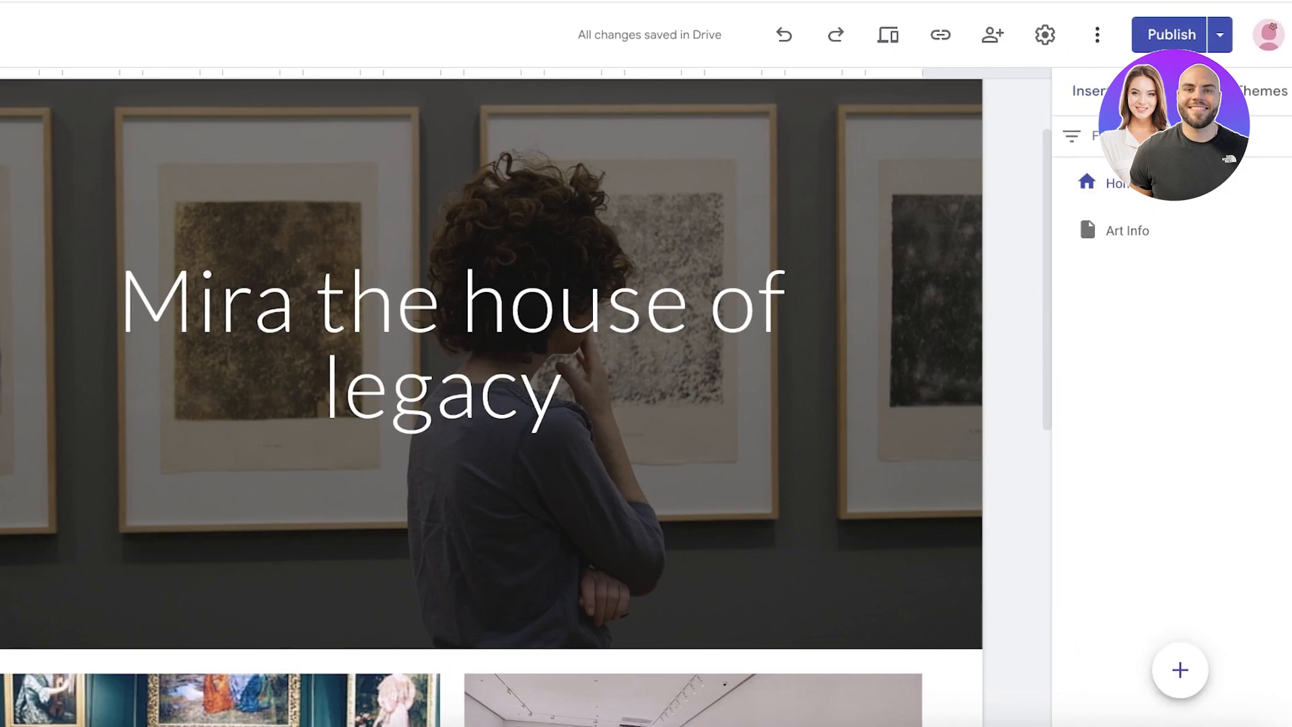
click(1197, 673)
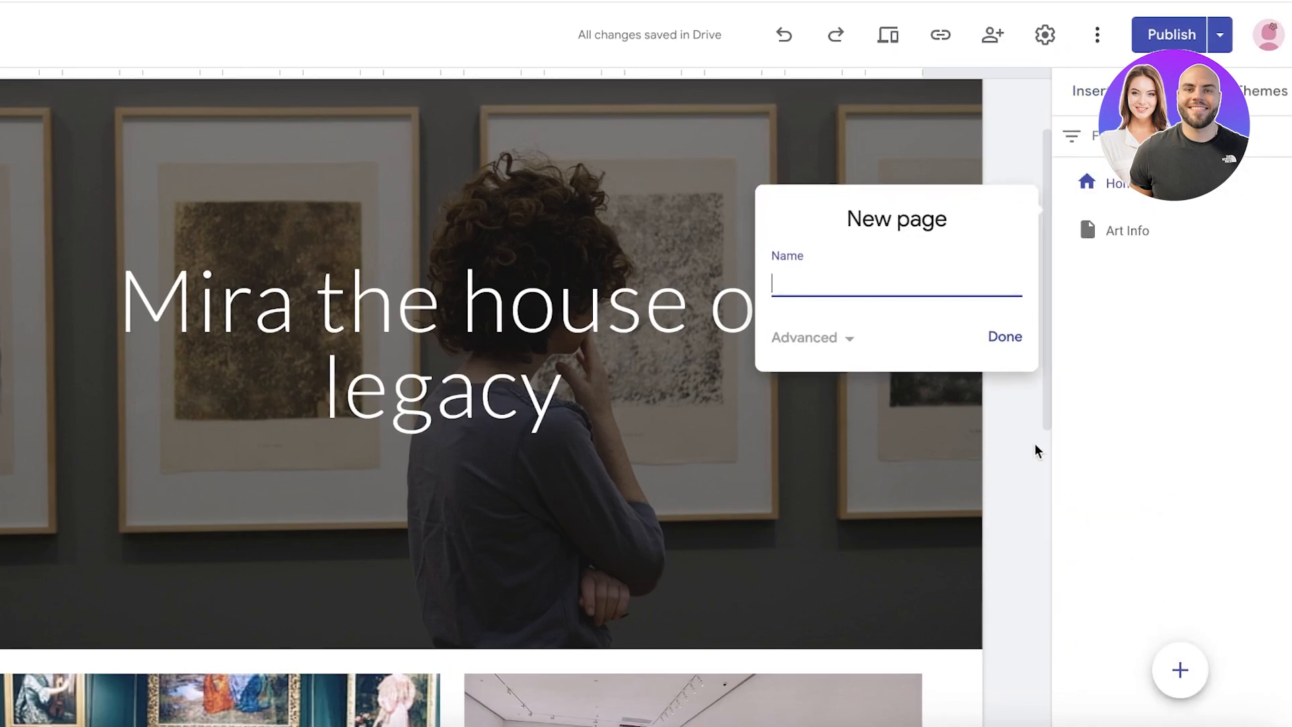
text(Contant t Us)
key(Return)
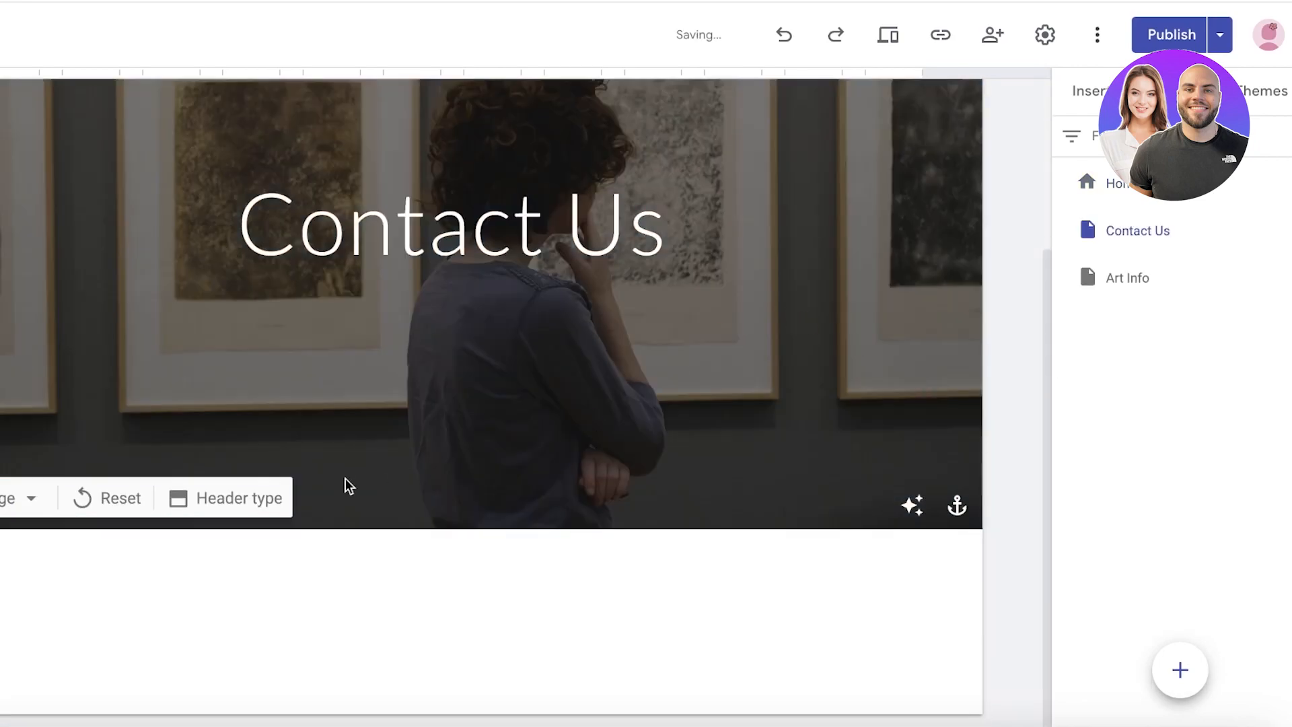
- Change the Contact Us page's header to a shorter banner type and publish the site
click(230, 497)
click(430, 490)
click(302, 319)
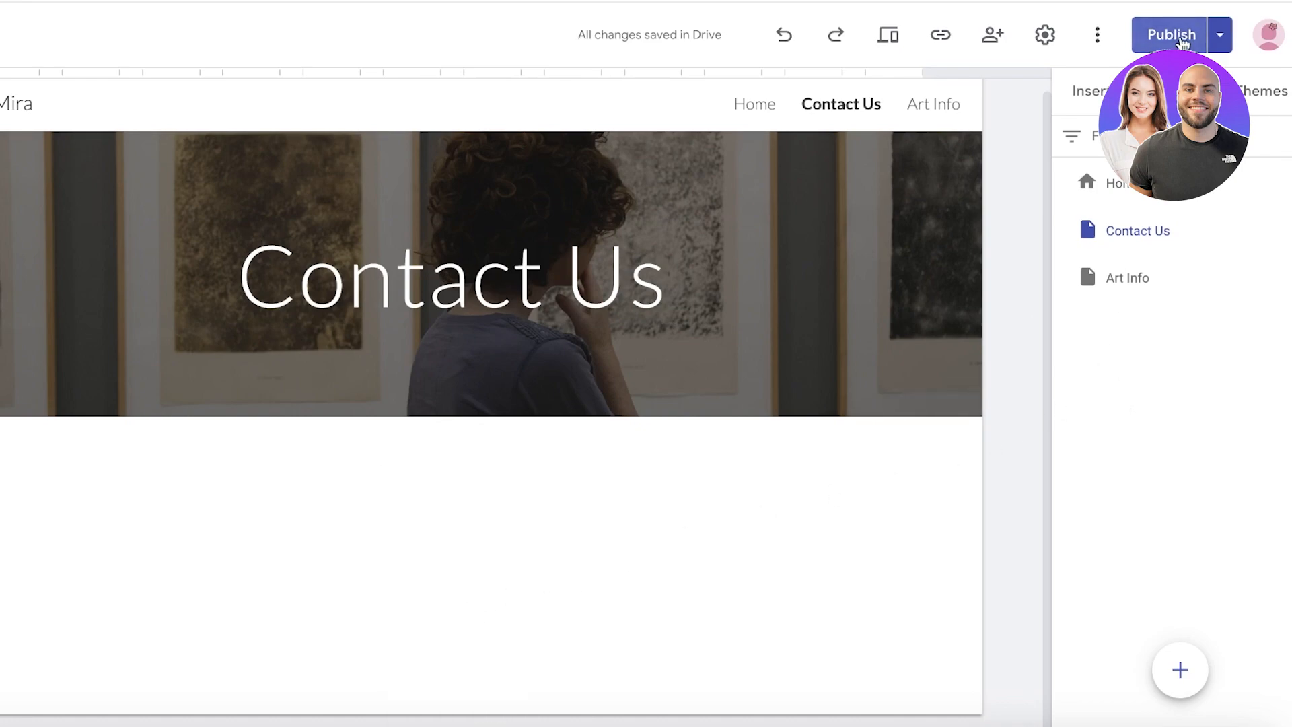
click(1181, 39)
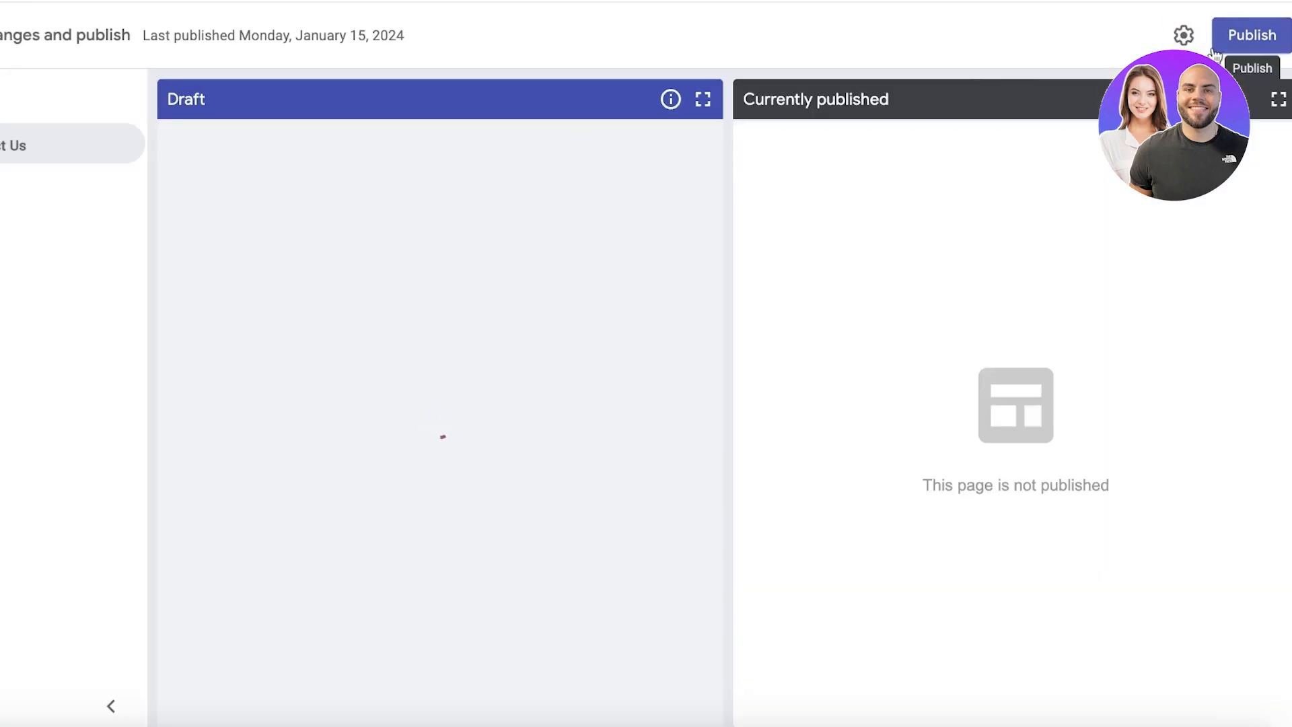
click(1215, 46)
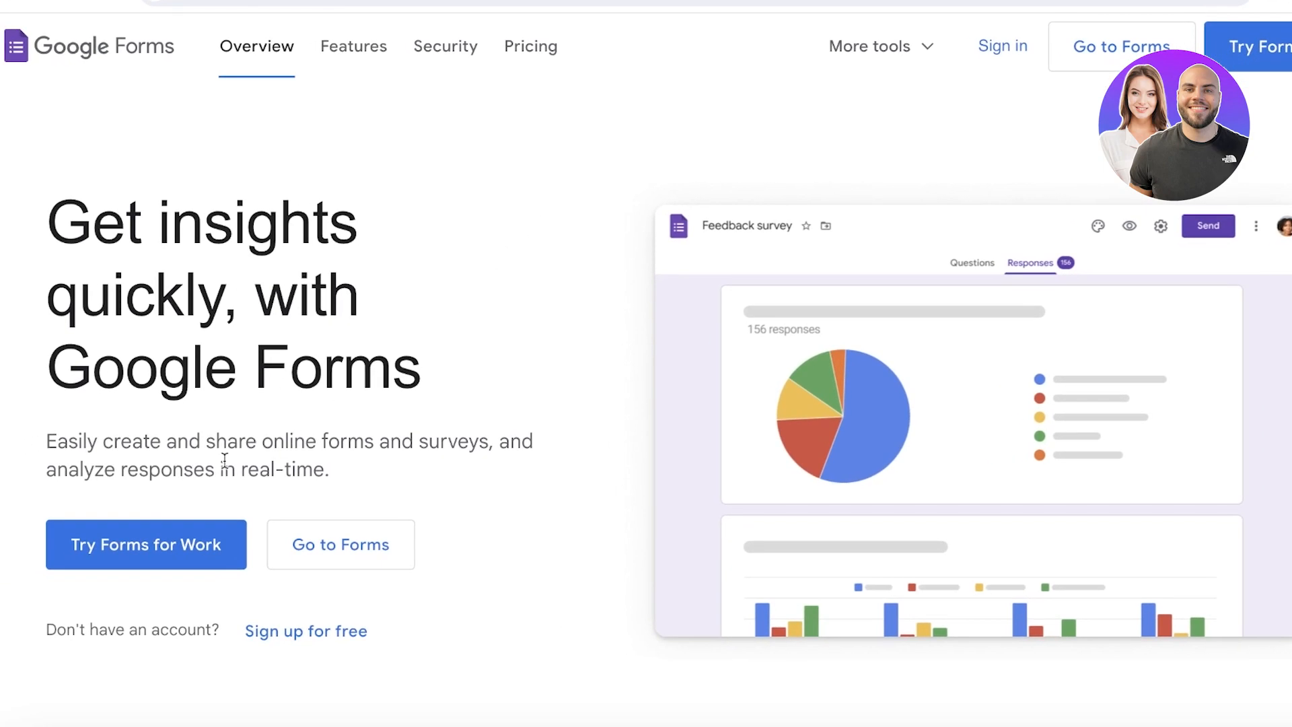
- Switch to Google Forms and create a blank form with the title and file name "Contact Form"
click(188, 545)
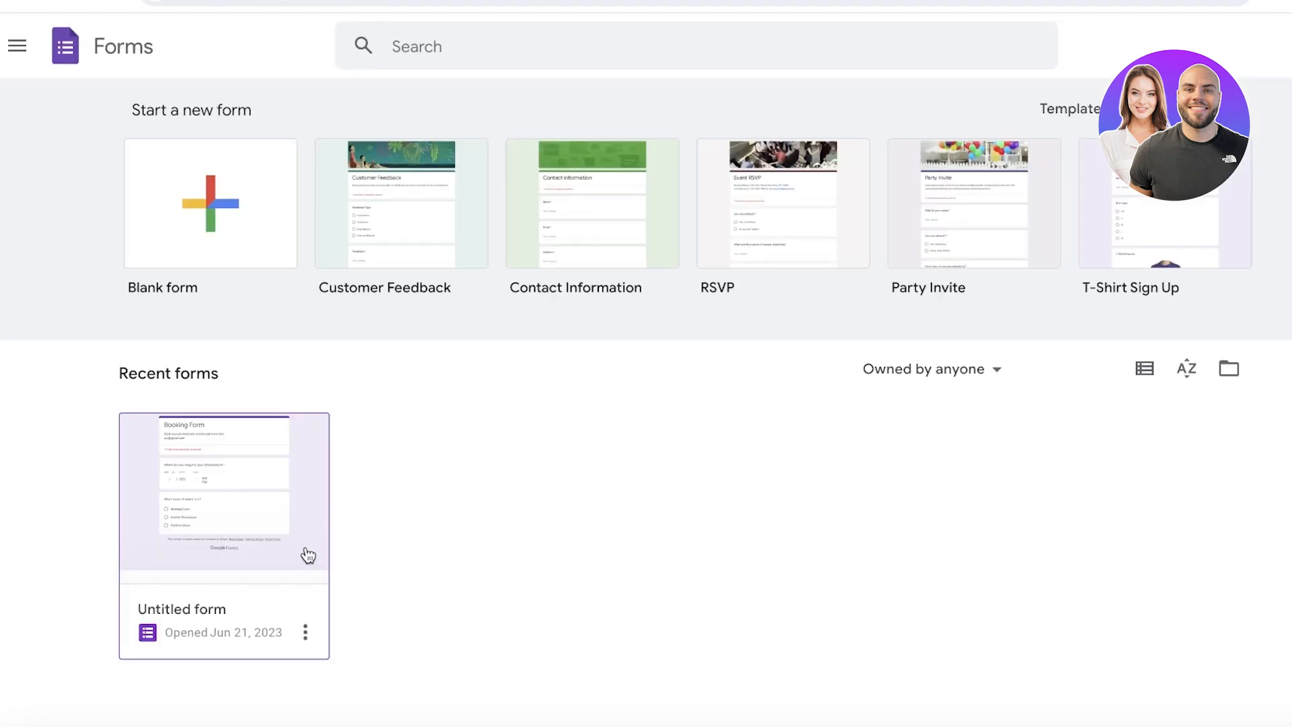
click(198, 223)
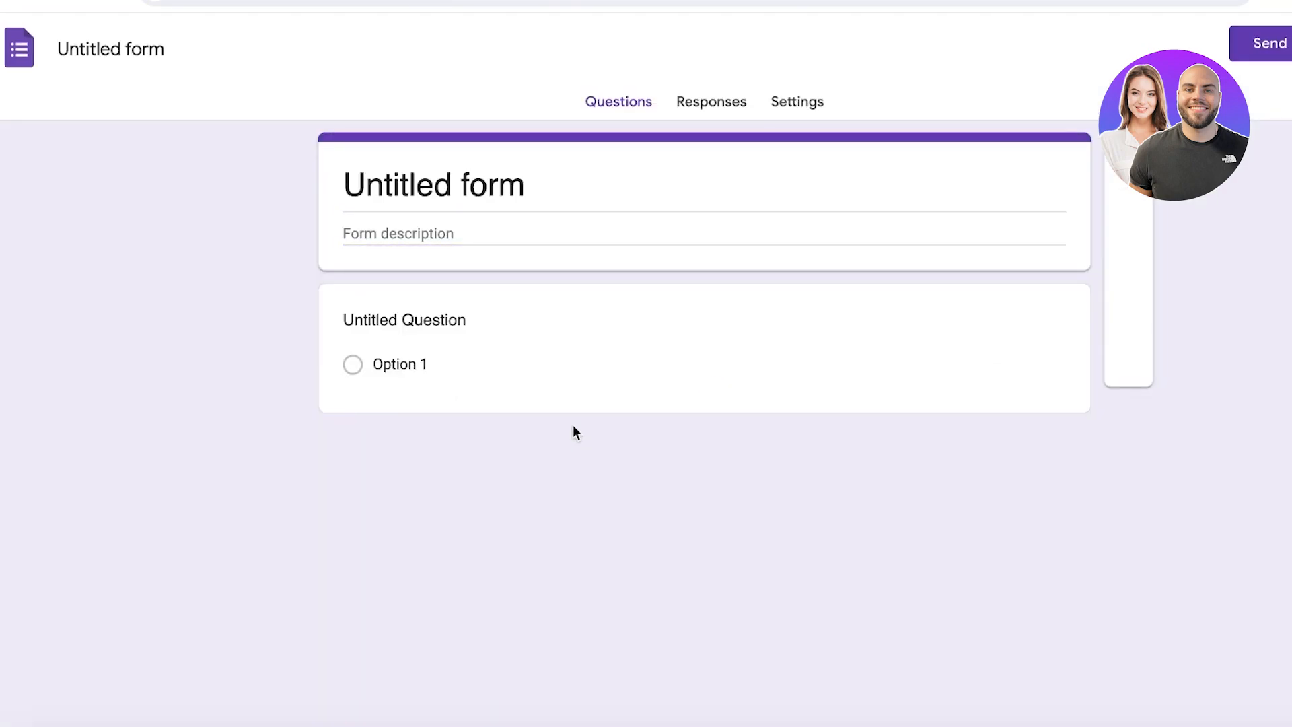
click(472, 188)
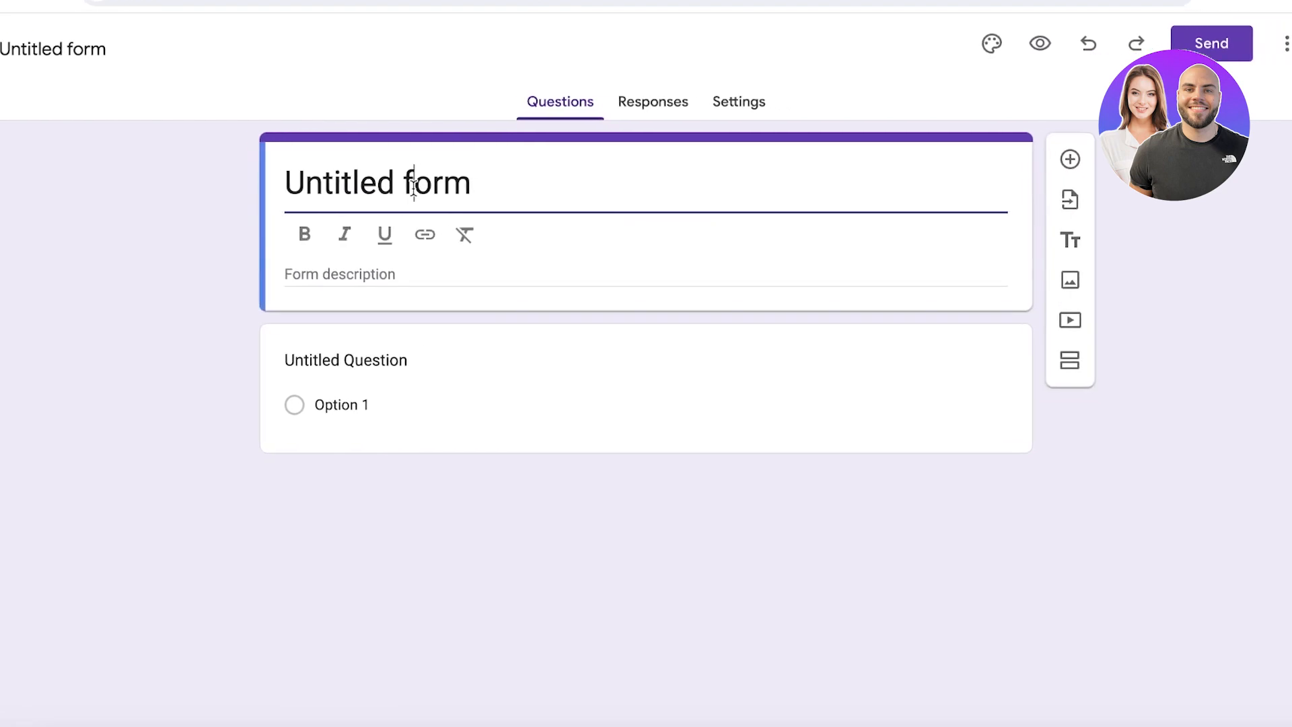
triple_click(472, 189)
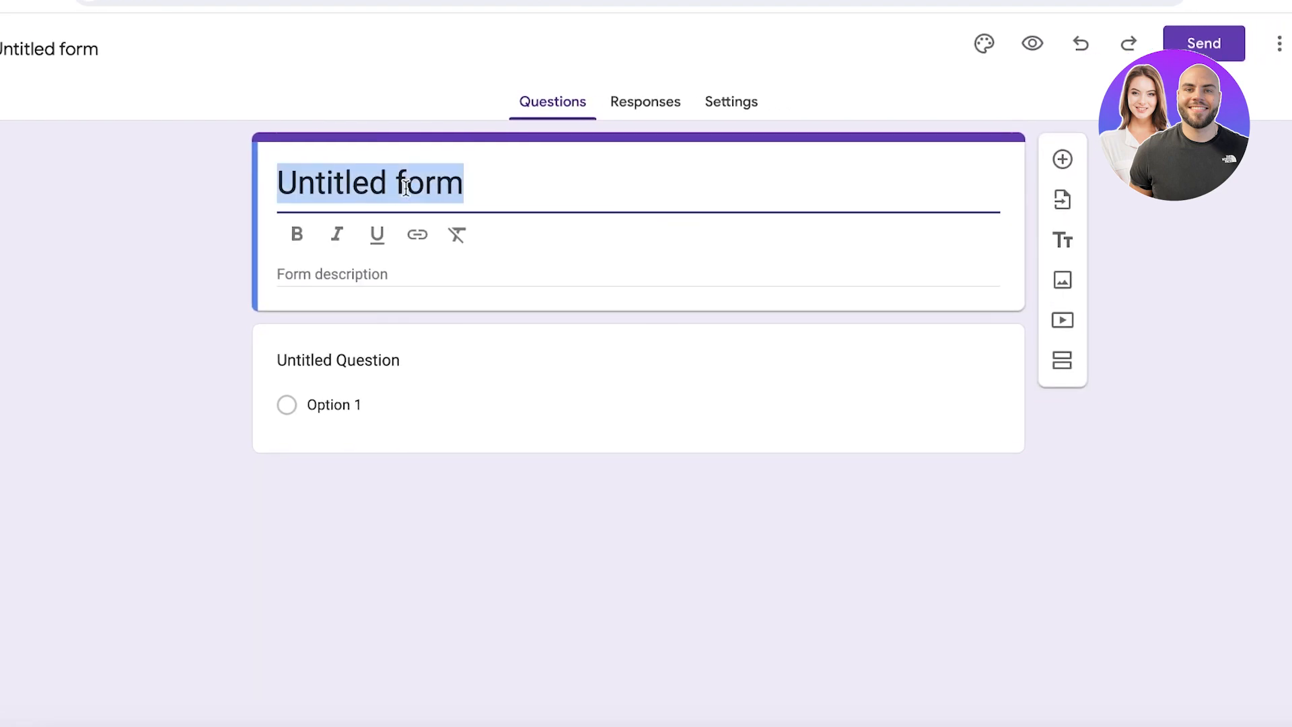
text(Contact )
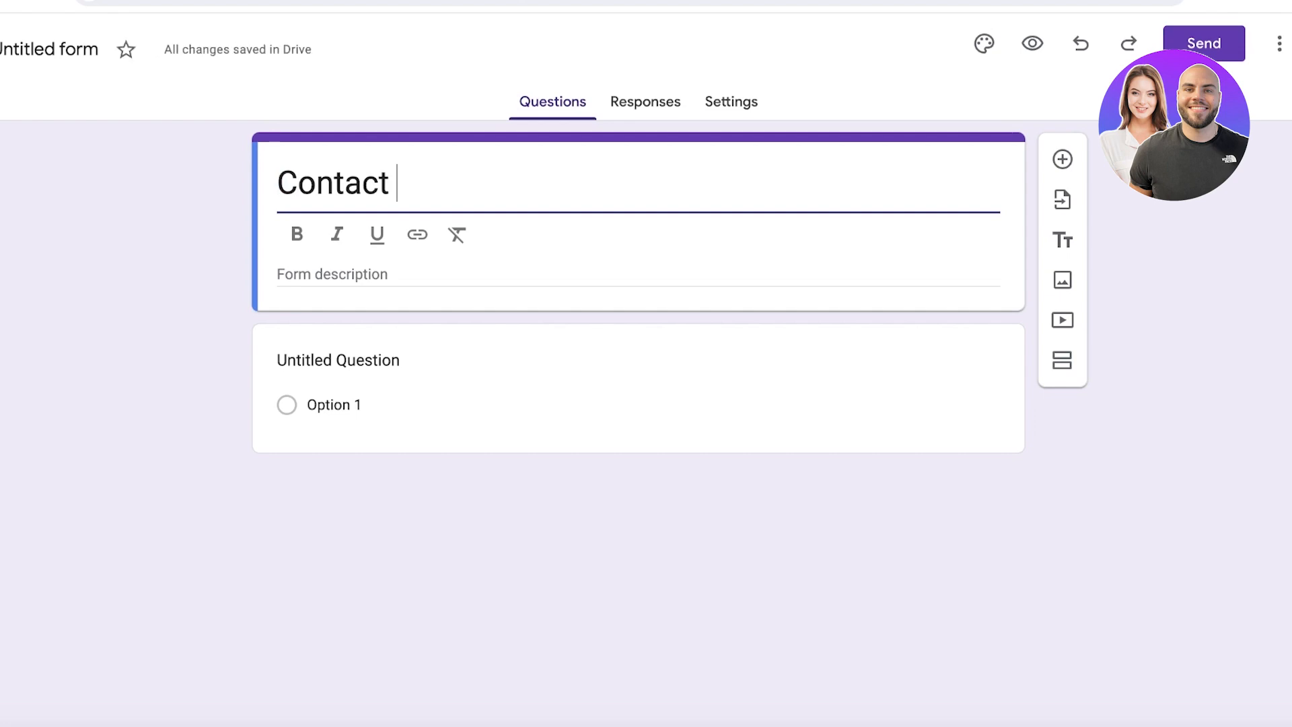
text(Form)
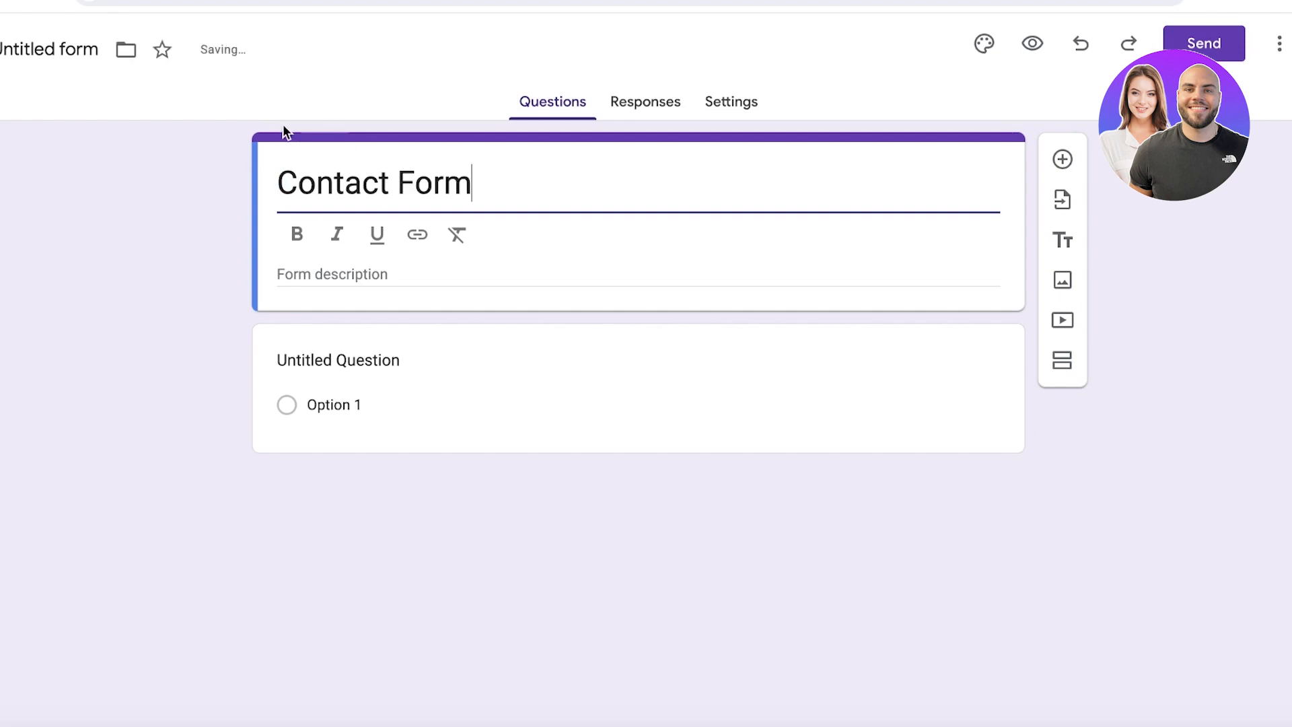
click(40, 49)
click(17, 164)
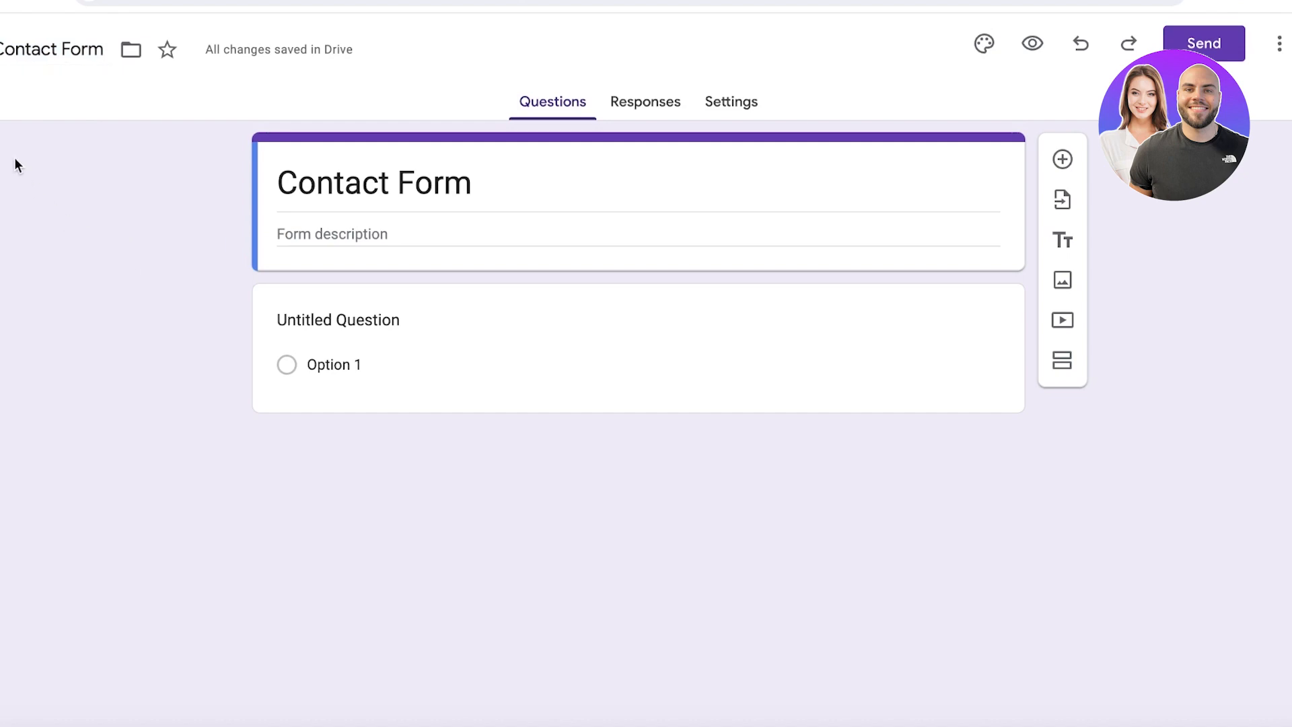
- Enter "Get it touch with us." as the form description
click(325, 231)
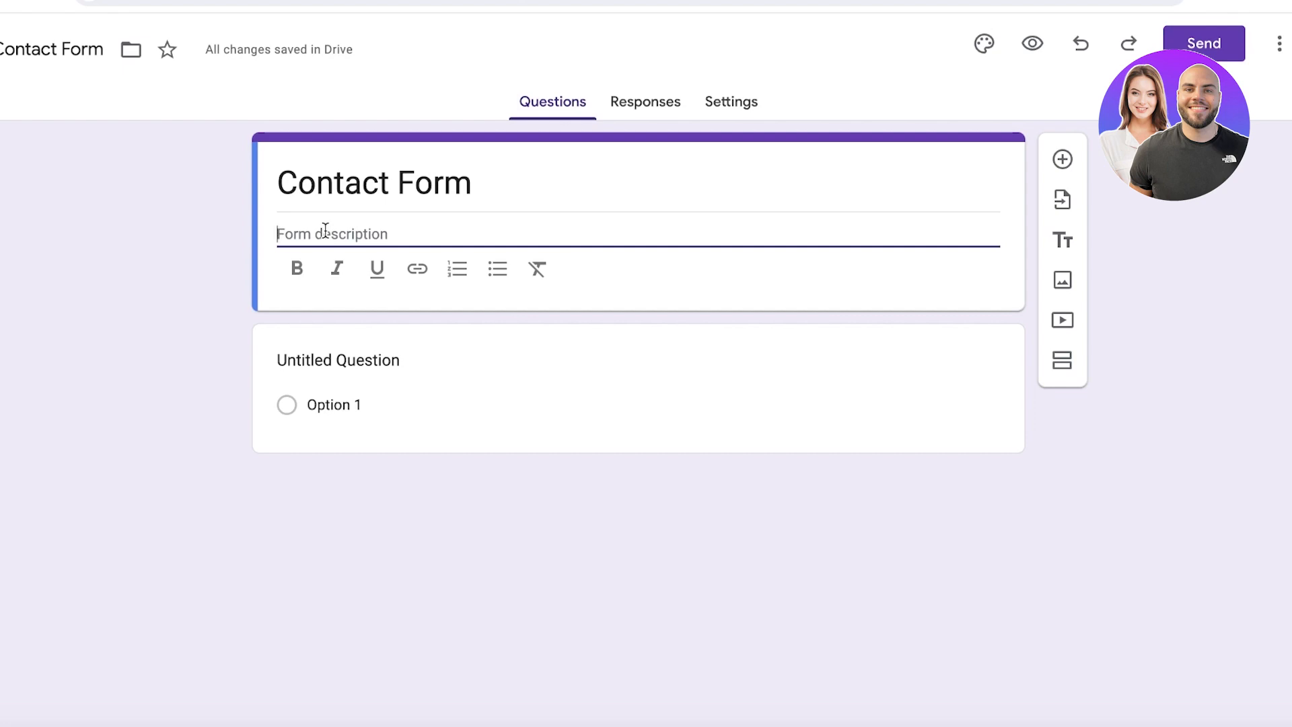
text(T)
key(BackSpace)
text(Get it touch with us.)
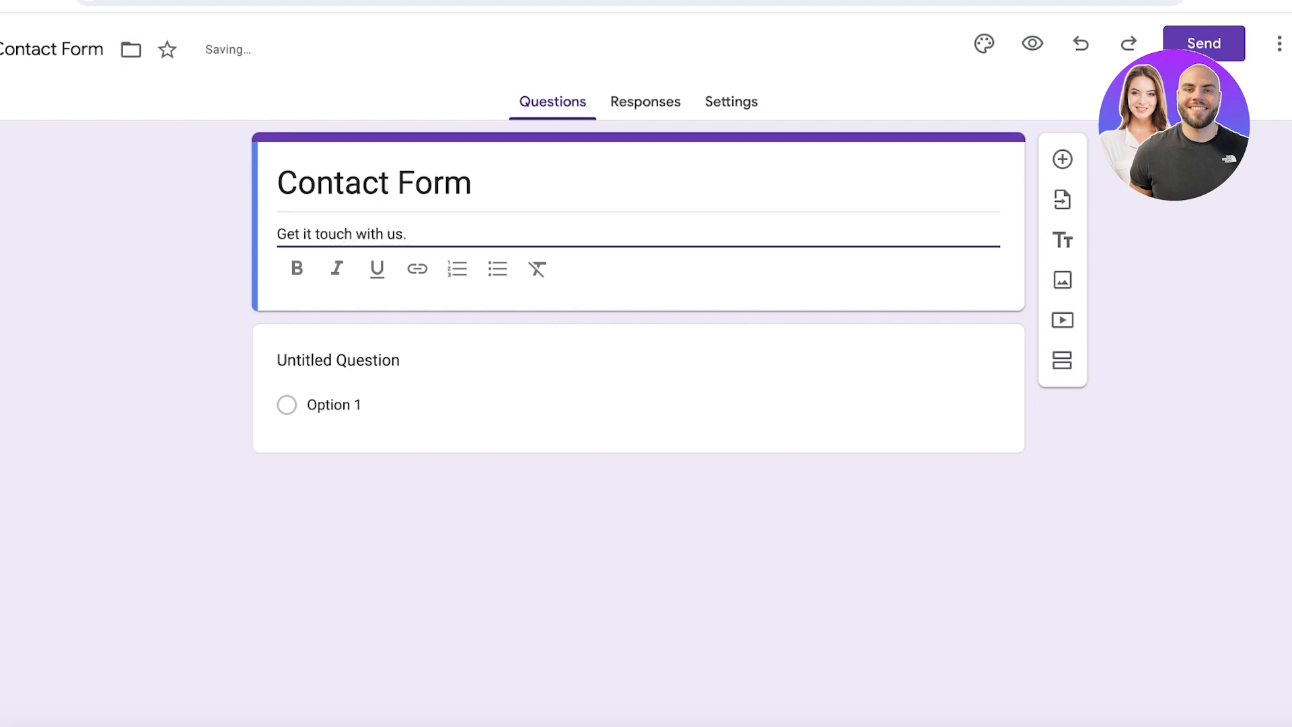
- Change the first question's type to Short answer
click(331, 327)
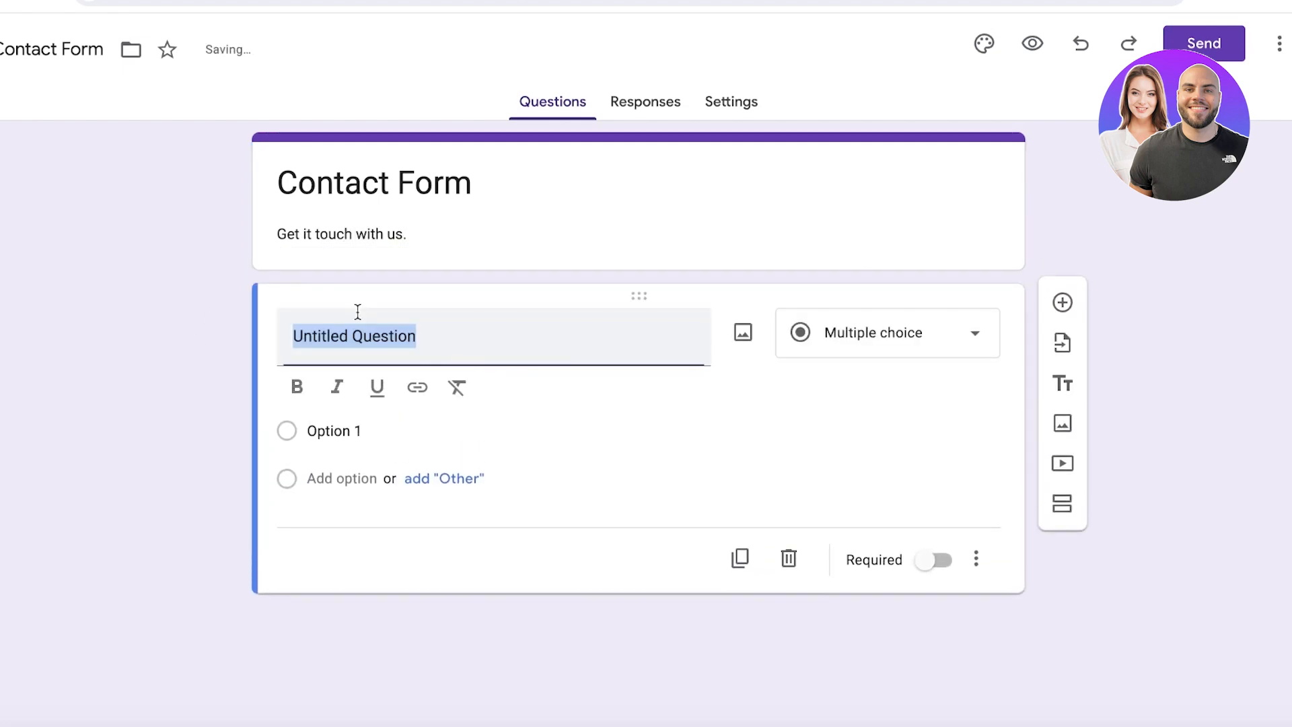
click(812, 344)
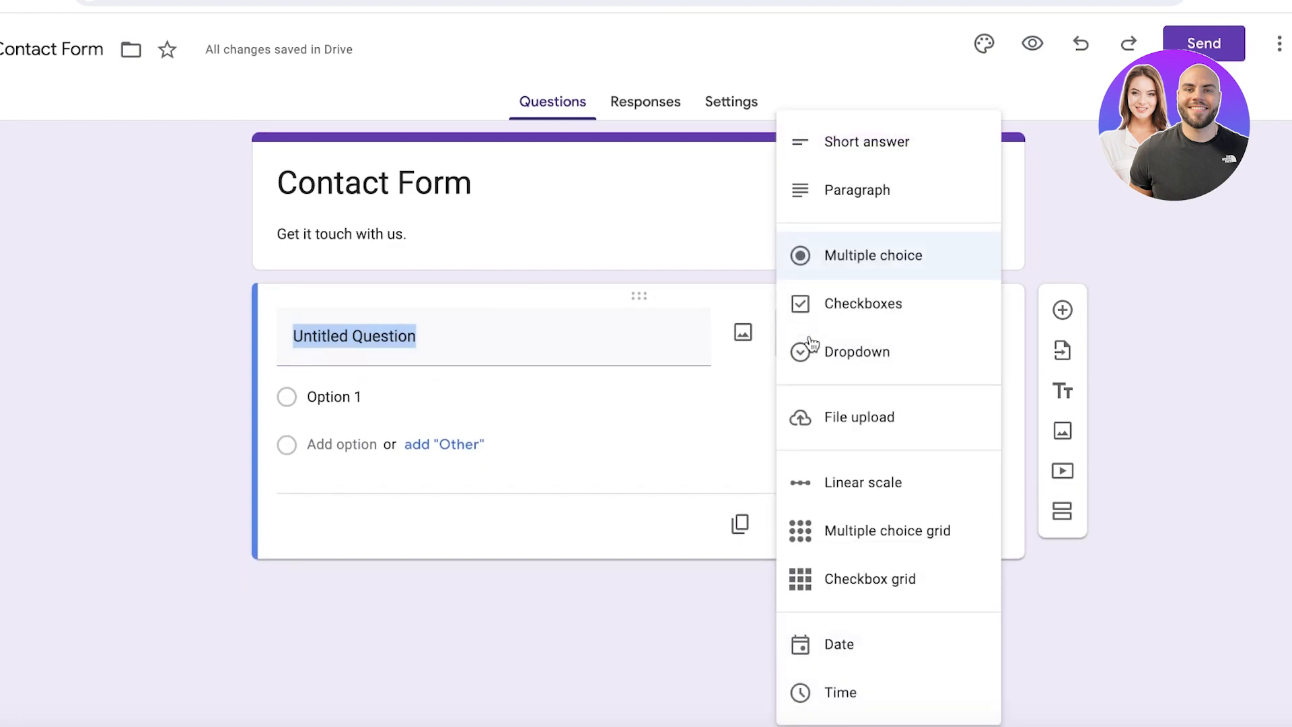
click(598, 325)
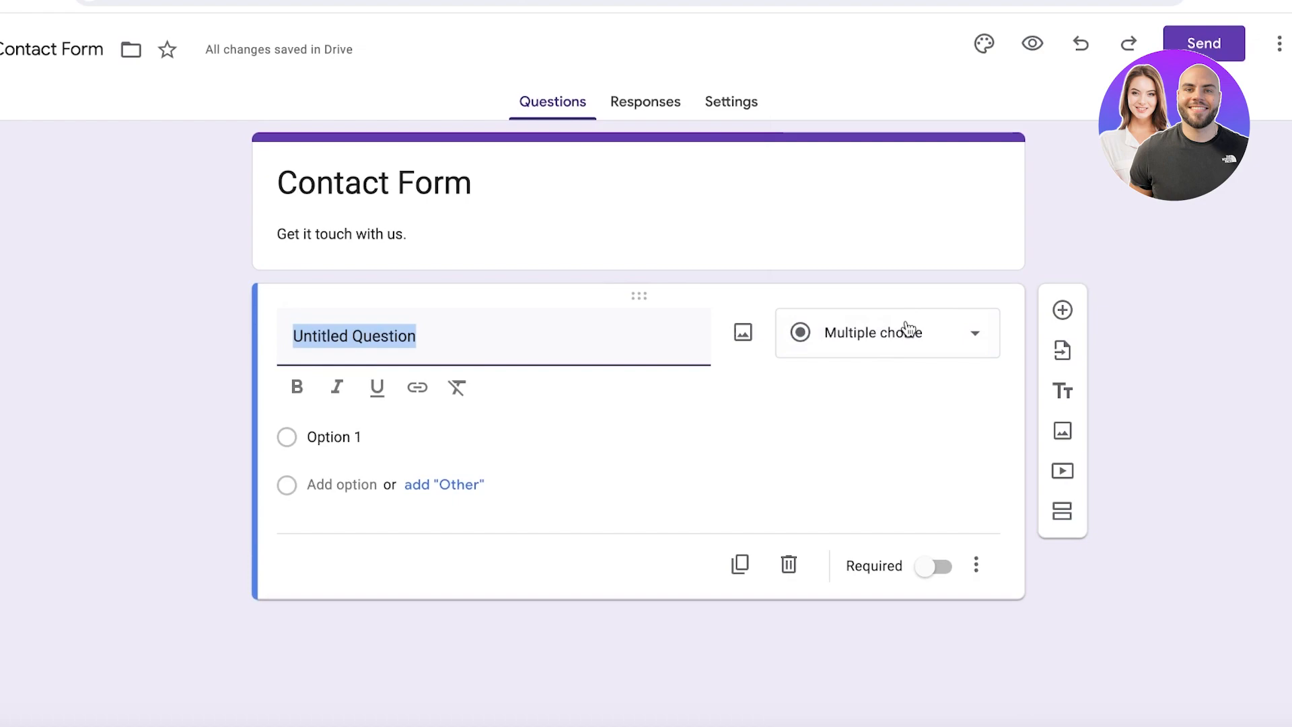
click(908, 329)
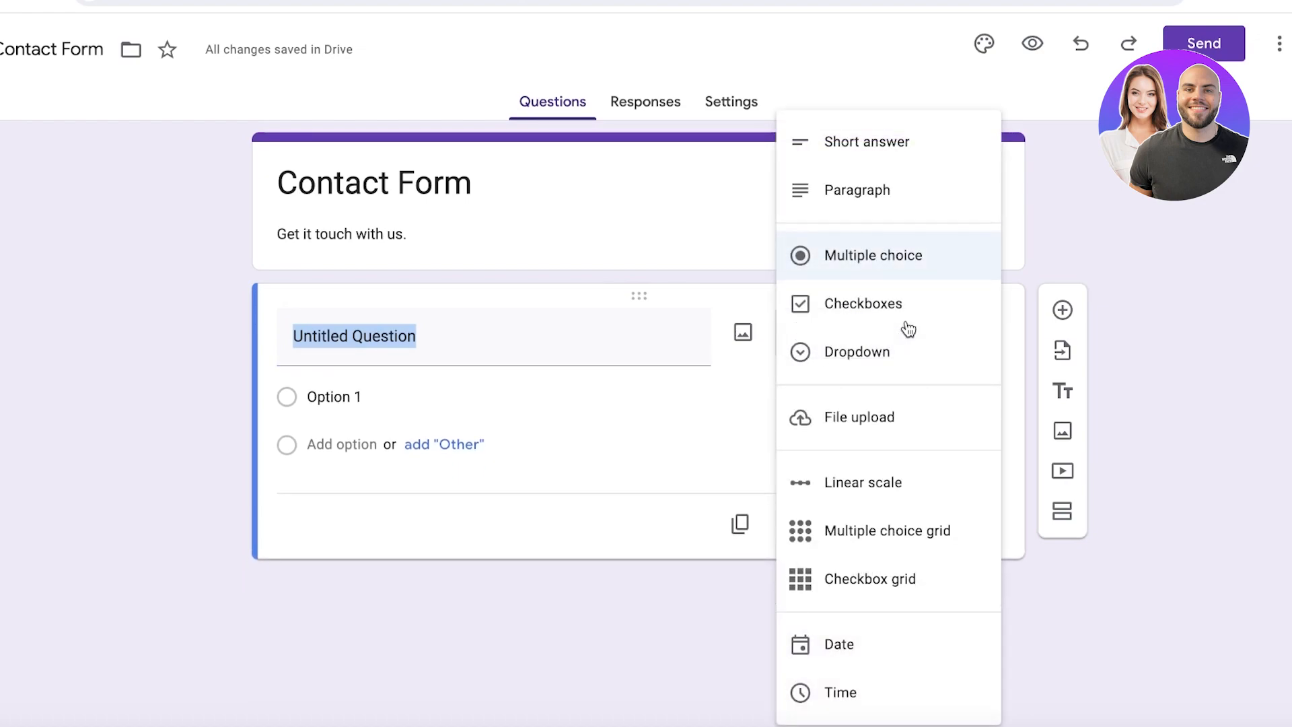
click(668, 343)
click(873, 343)
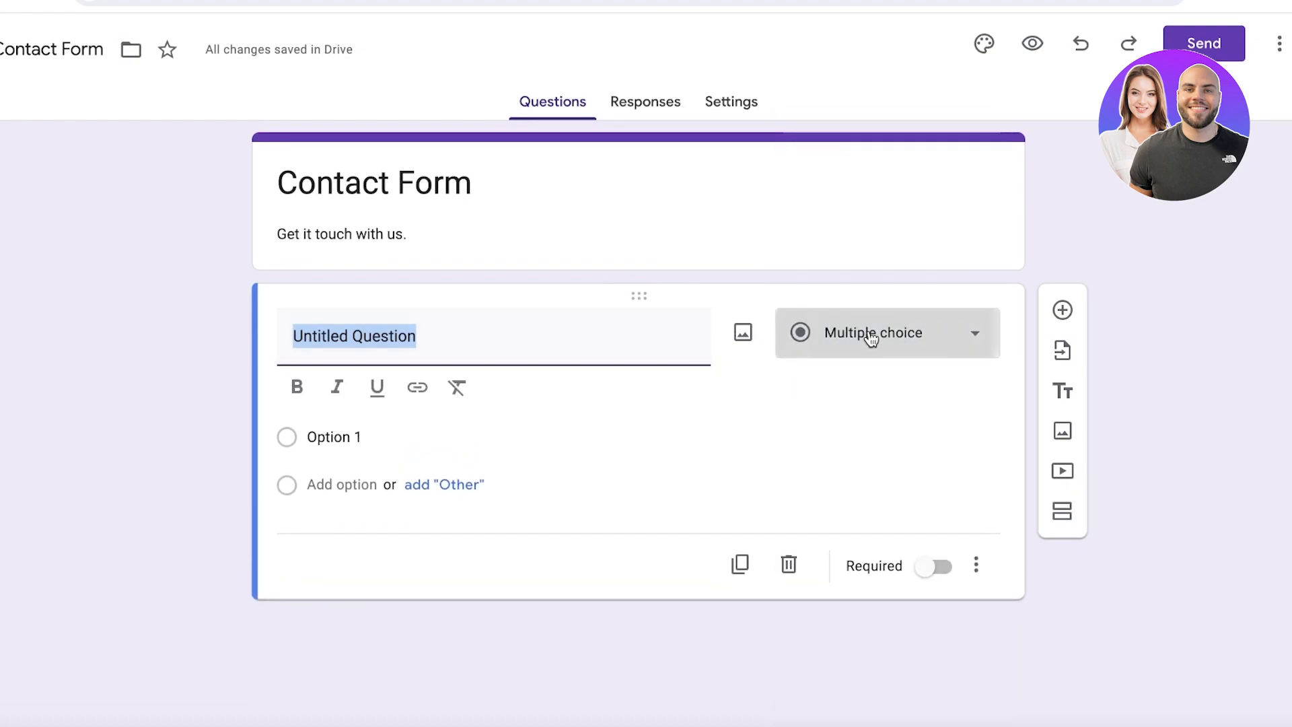
click(865, 163)
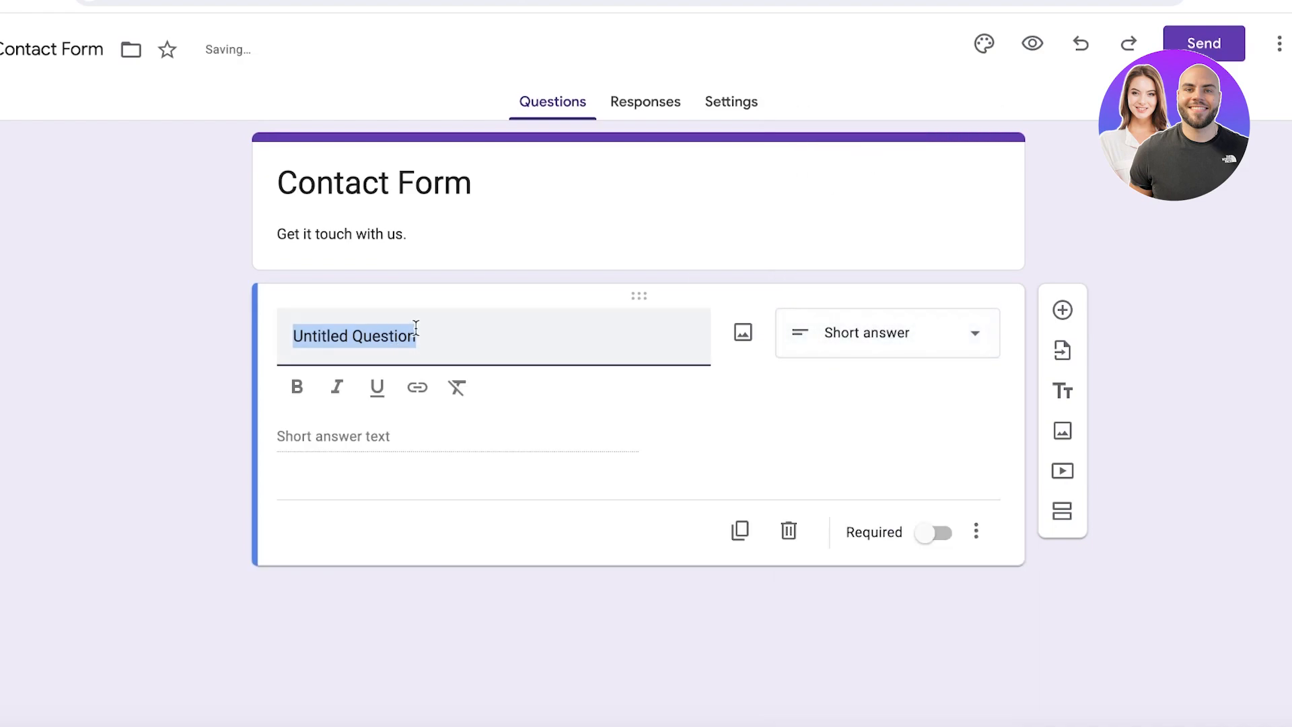
- Title the short-answer question "Your Email" and make it required
text(Email)
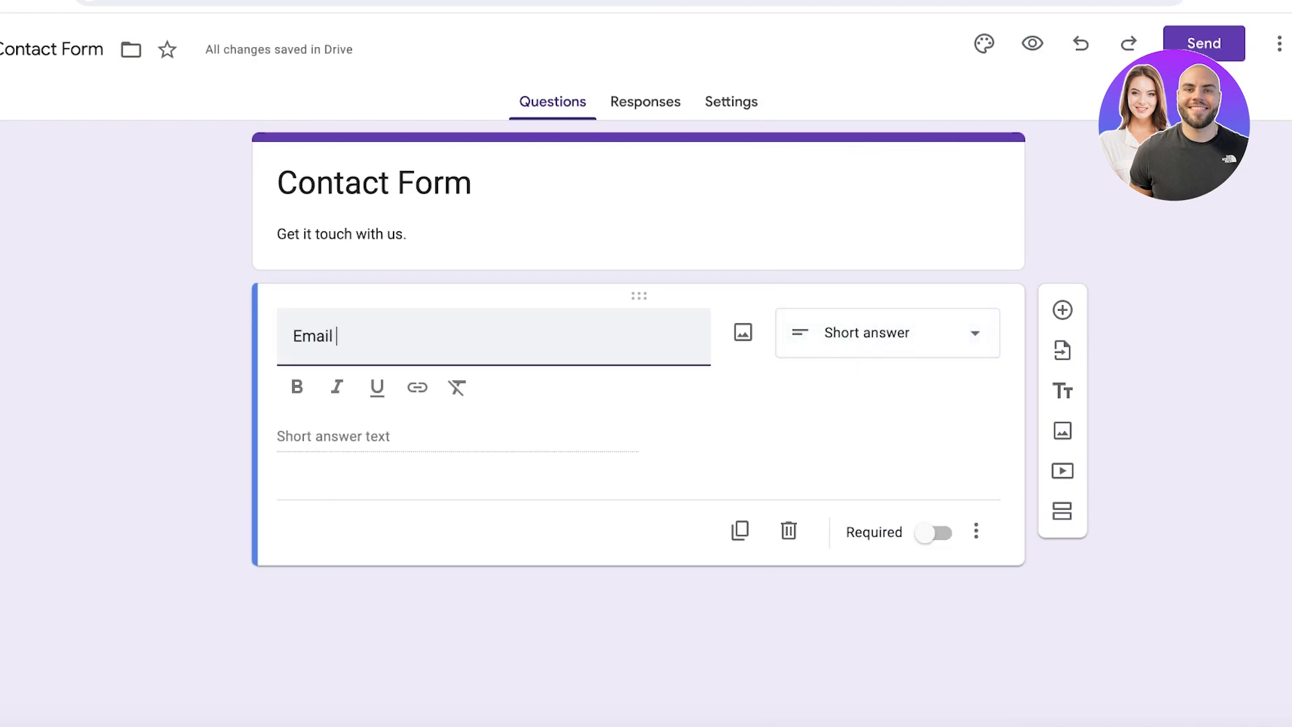
key(BackSpace)
key(BackSpace)
key(BackSpace)
key(BackSpace)
text(Your Email)
click(162, 469)
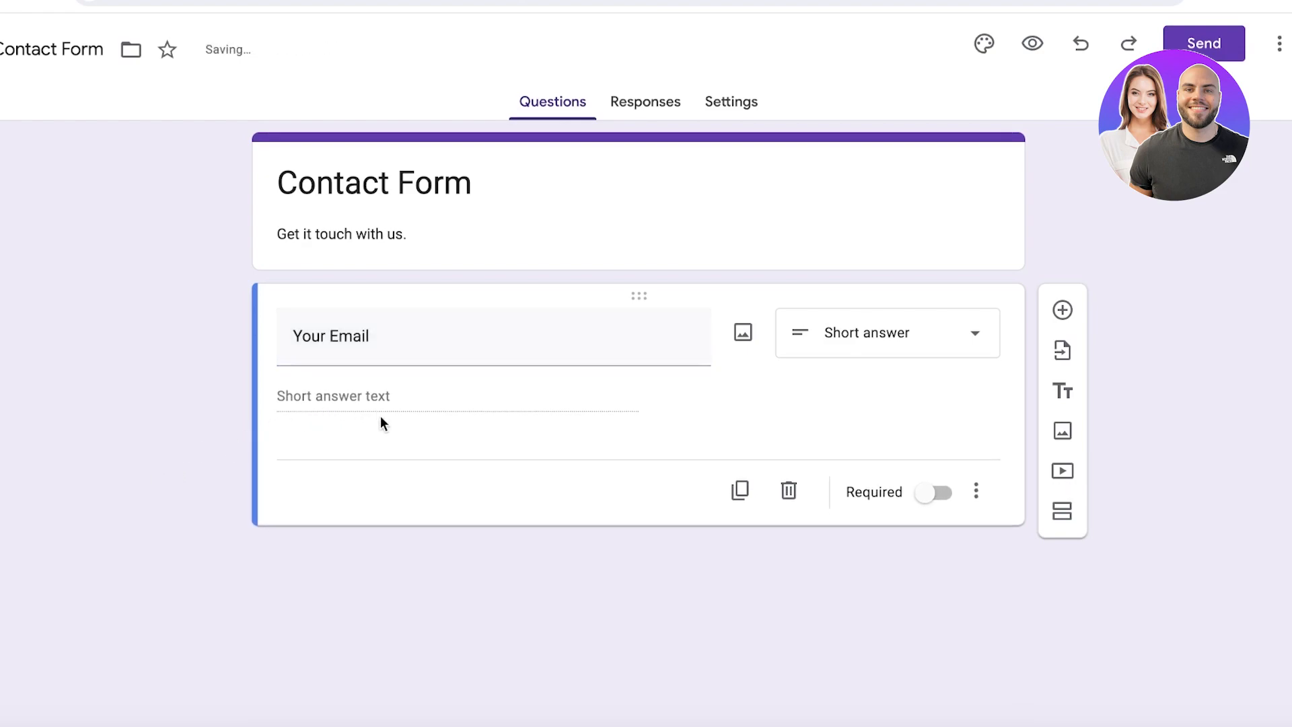
click(925, 493)
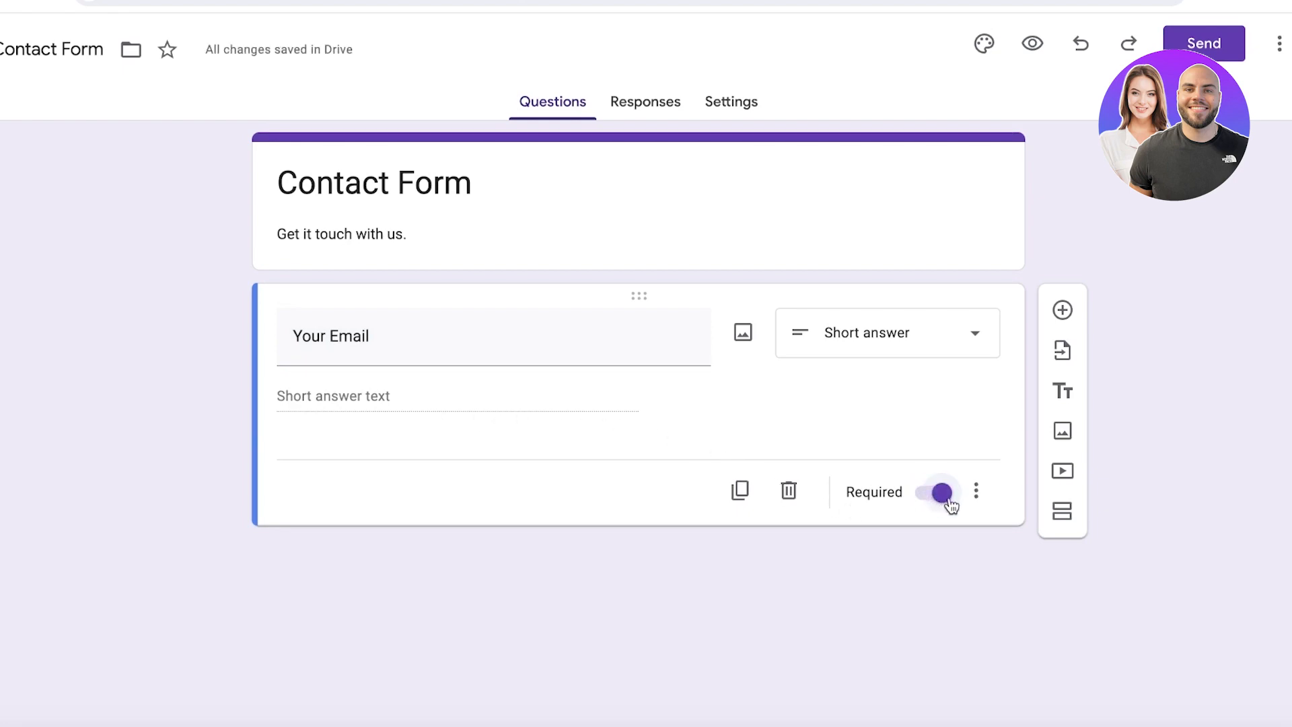
click(975, 491)
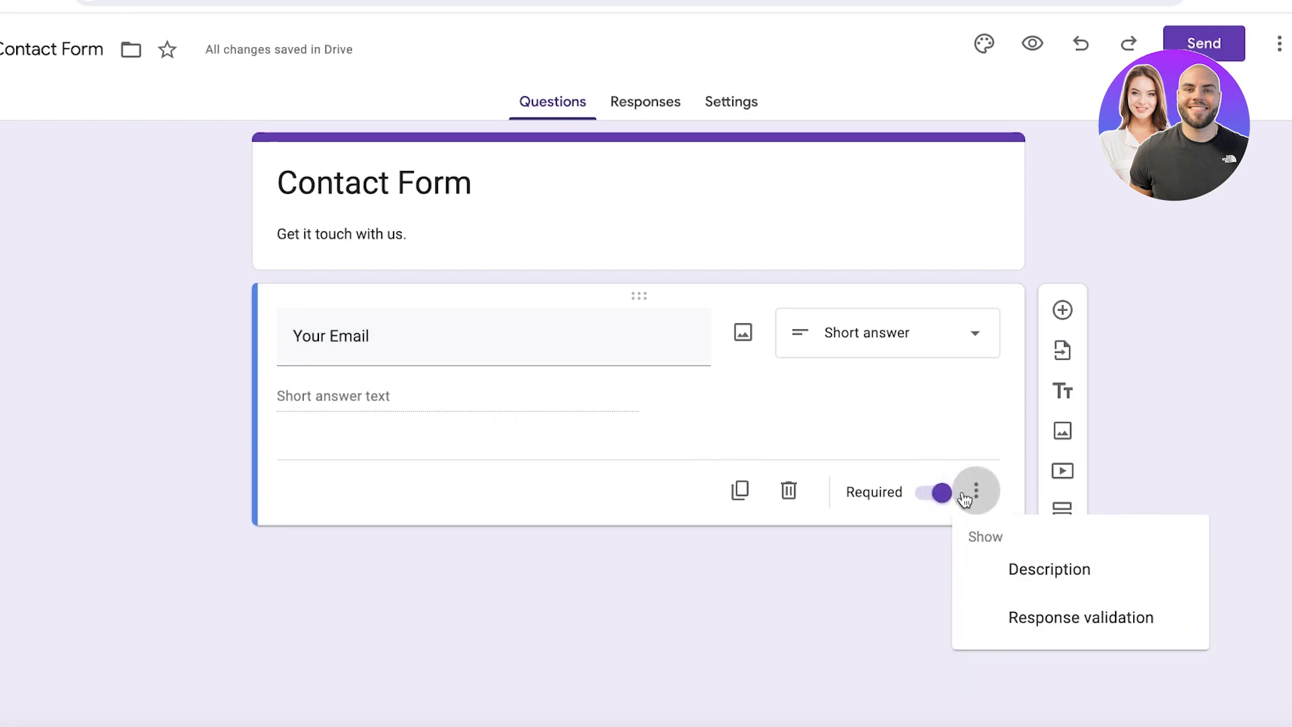
click(1001, 573)
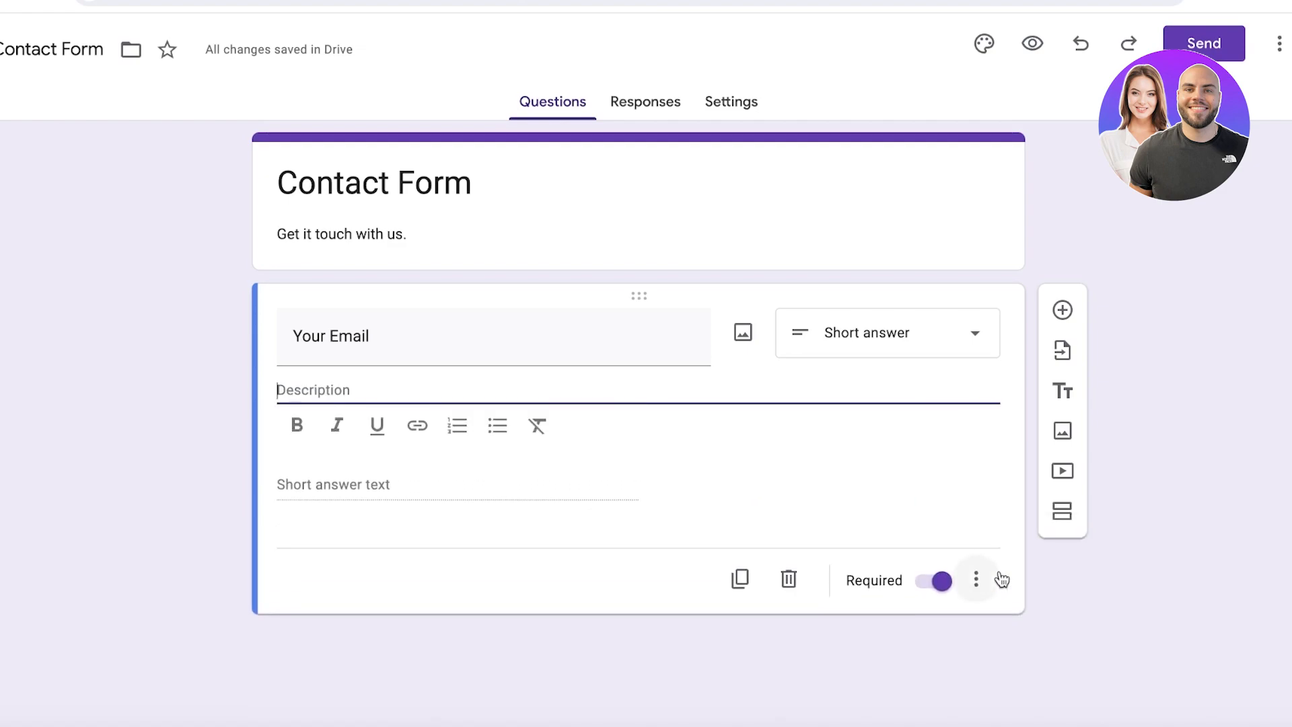
click(731, 478)
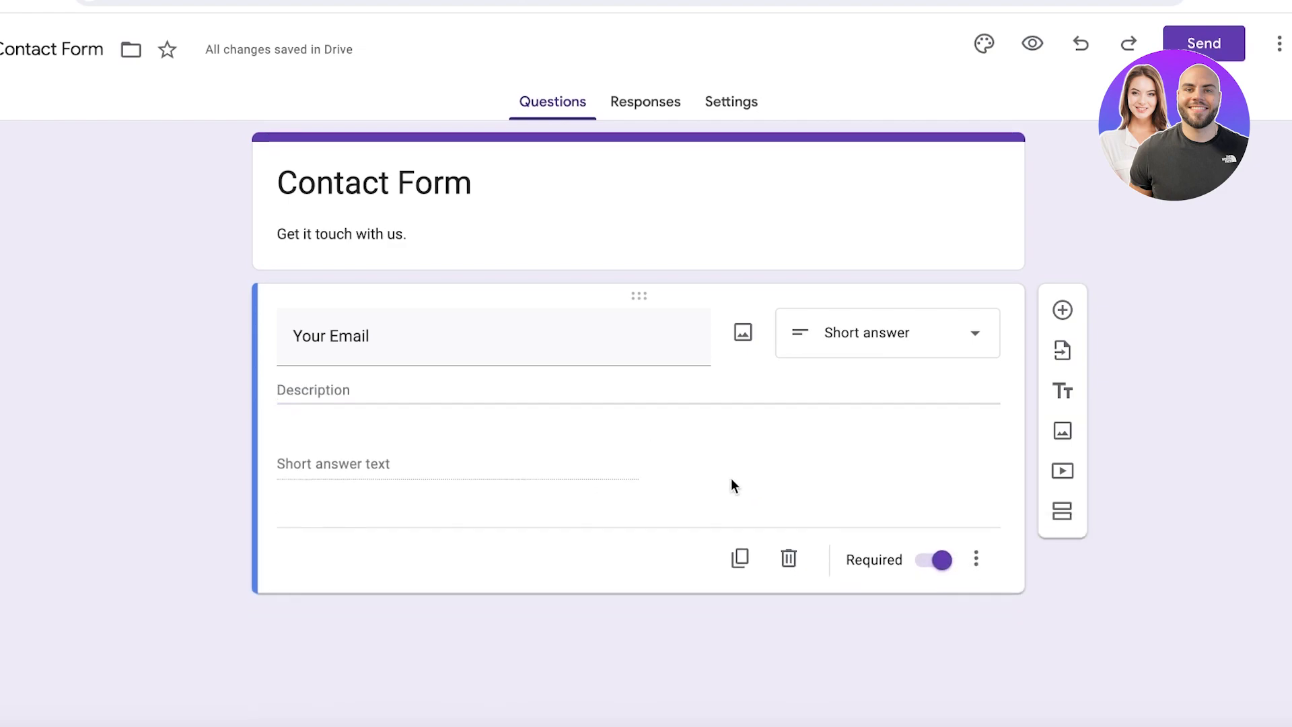
click(571, 398)
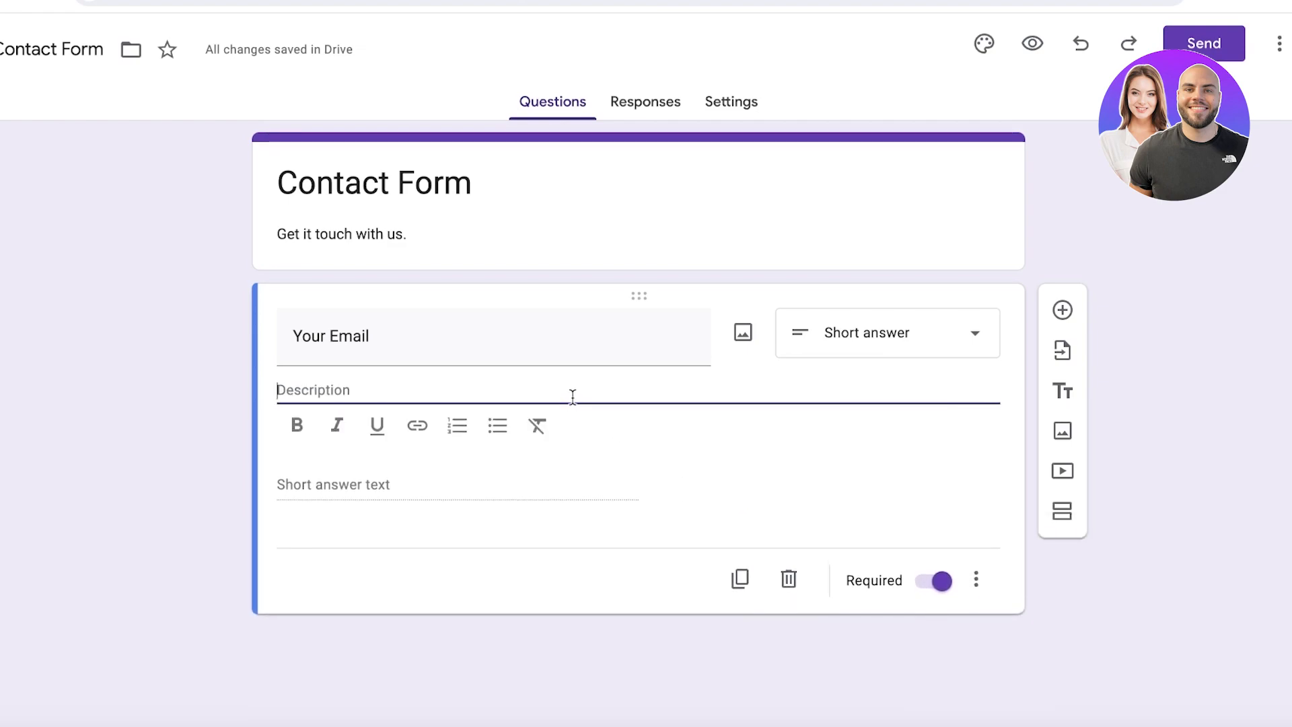
click(973, 577)
click(1000, 637)
- Hide the description of the "Your Email" question and turn on its response validation with Text as the rule type
click(972, 535)
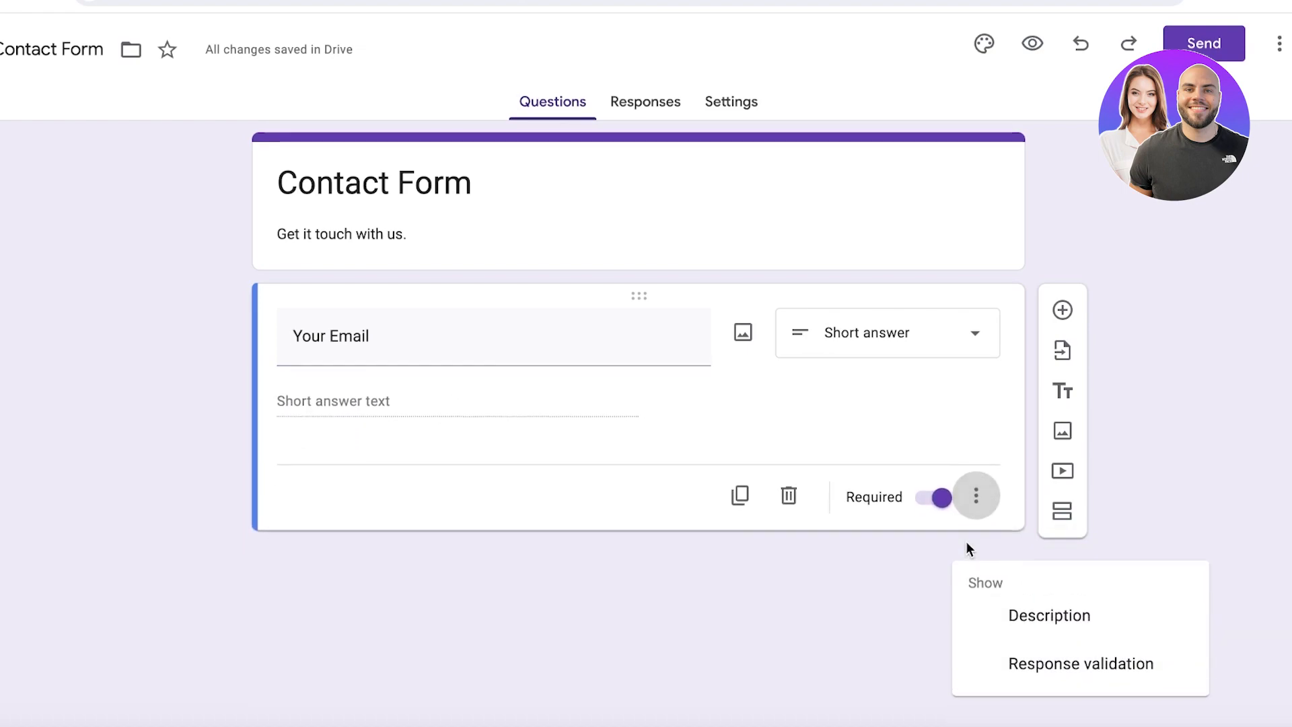
click(1031, 644)
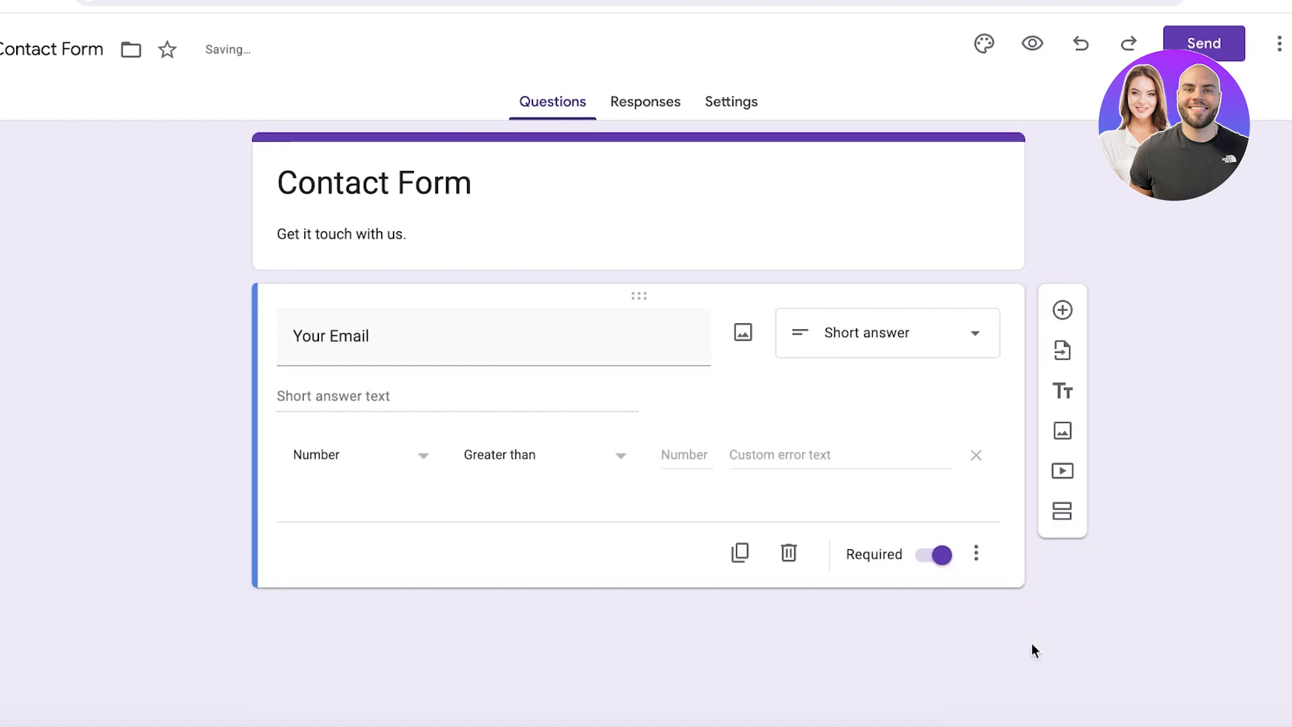
click(984, 565)
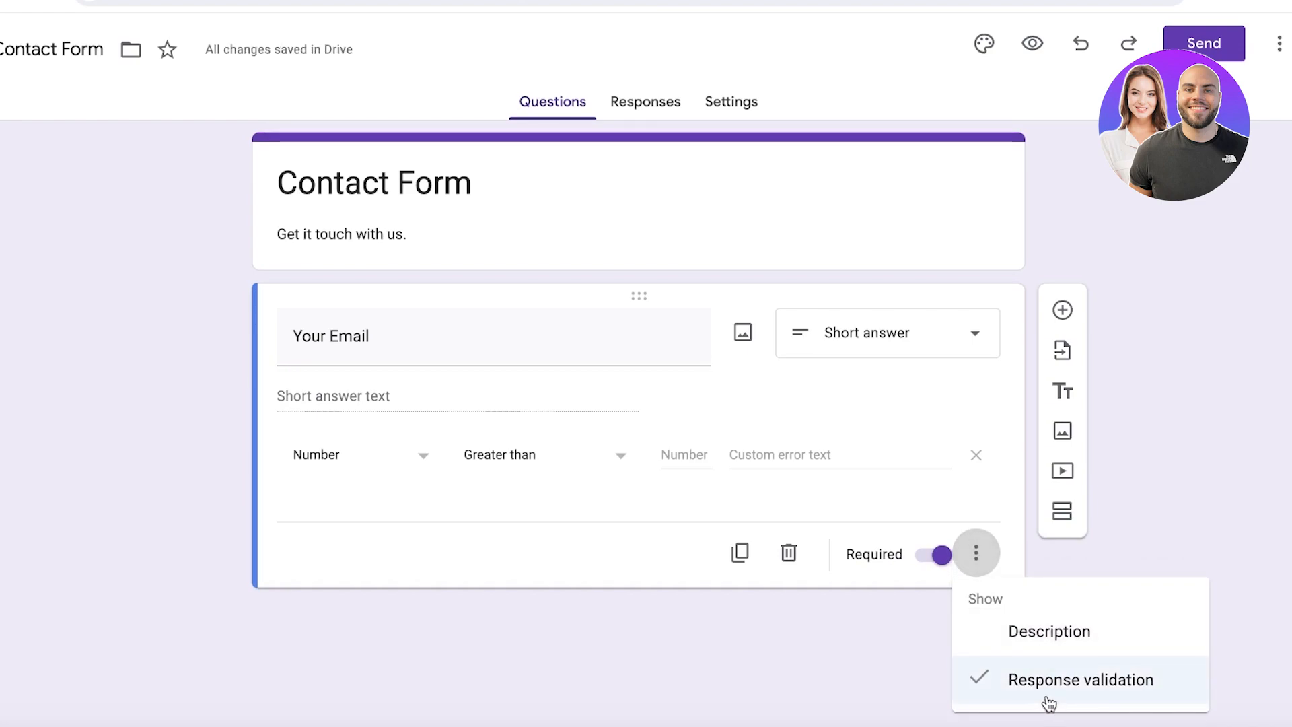
click(352, 444)
click(363, 456)
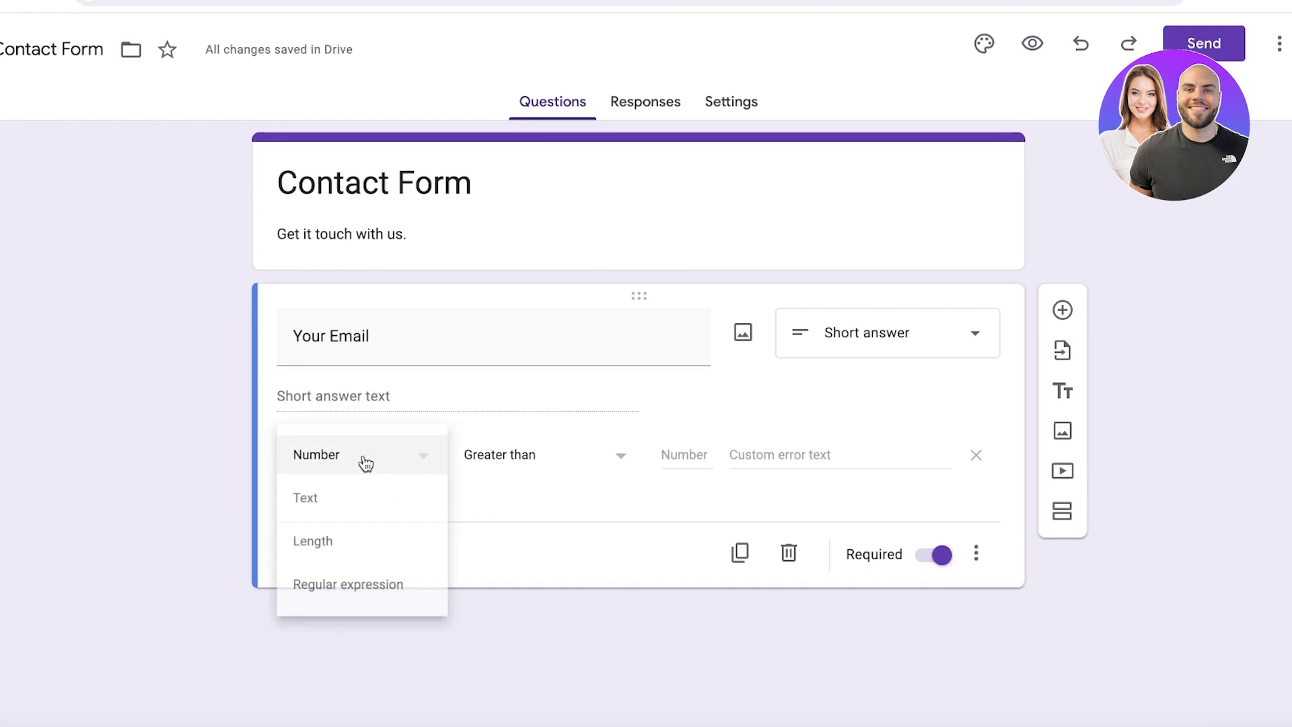
click(348, 519)
- Set the email validation condition to Doesn't contain "@" with the custom error text "Error"
click(525, 454)
click(543, 504)
click(676, 455)
text(@)
click(879, 453)
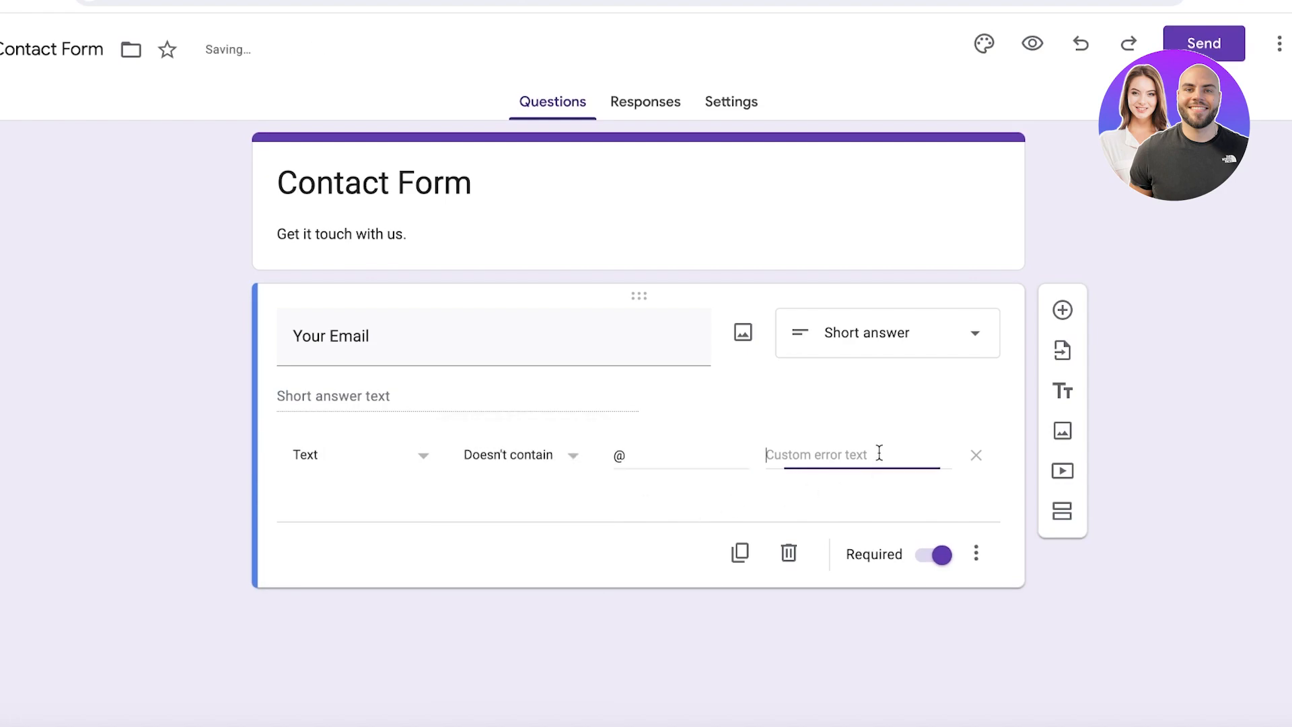
text(Error)
click(861, 506)
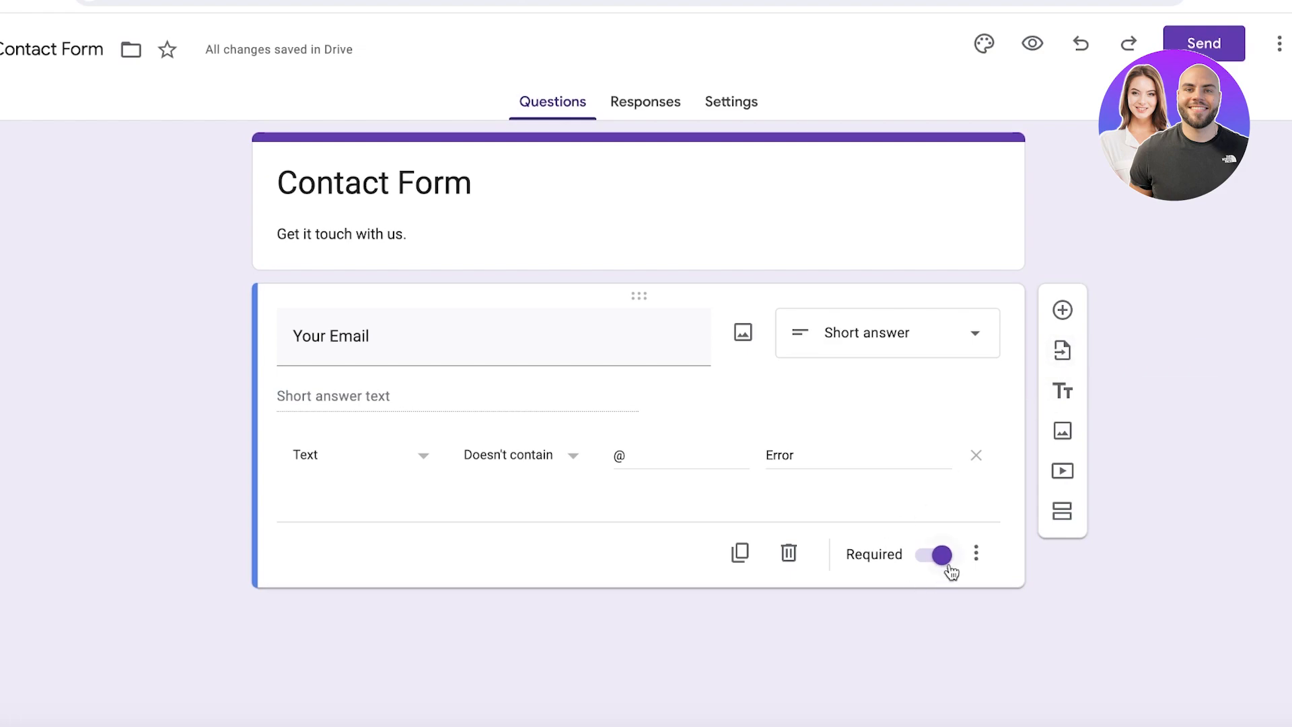
click(972, 568)
click(787, 656)
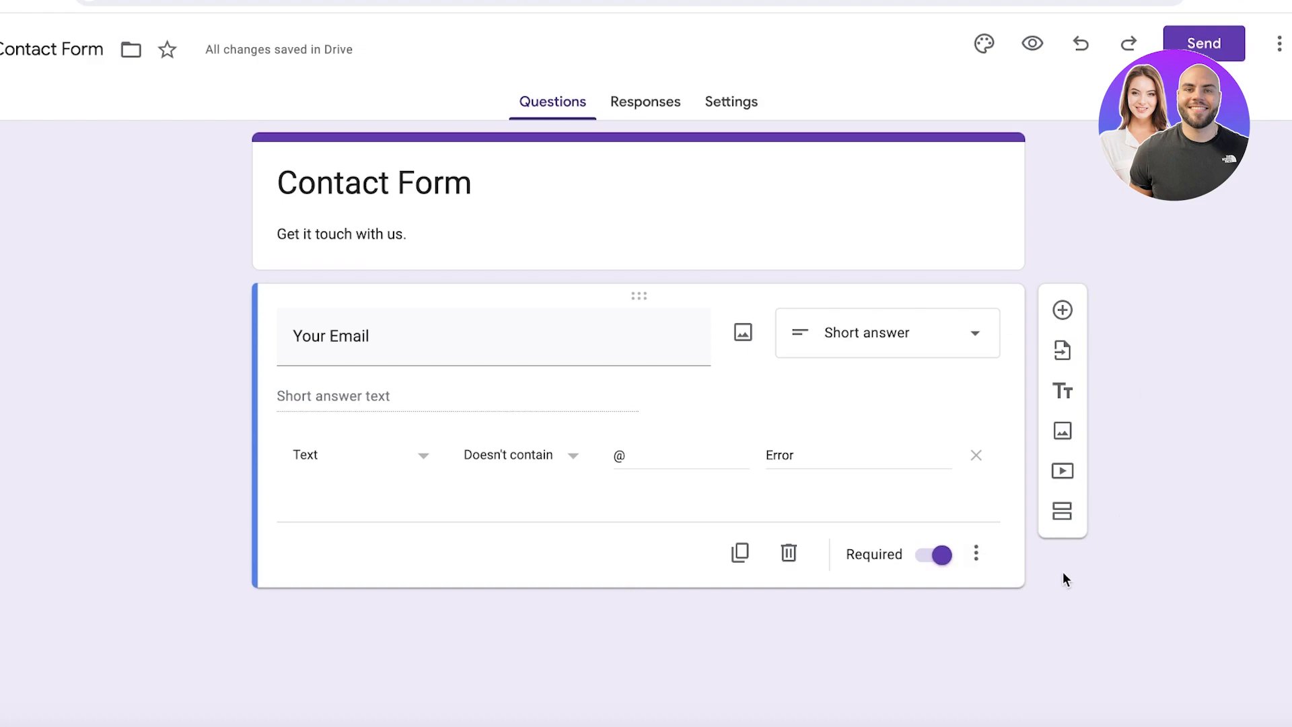
click(985, 559)
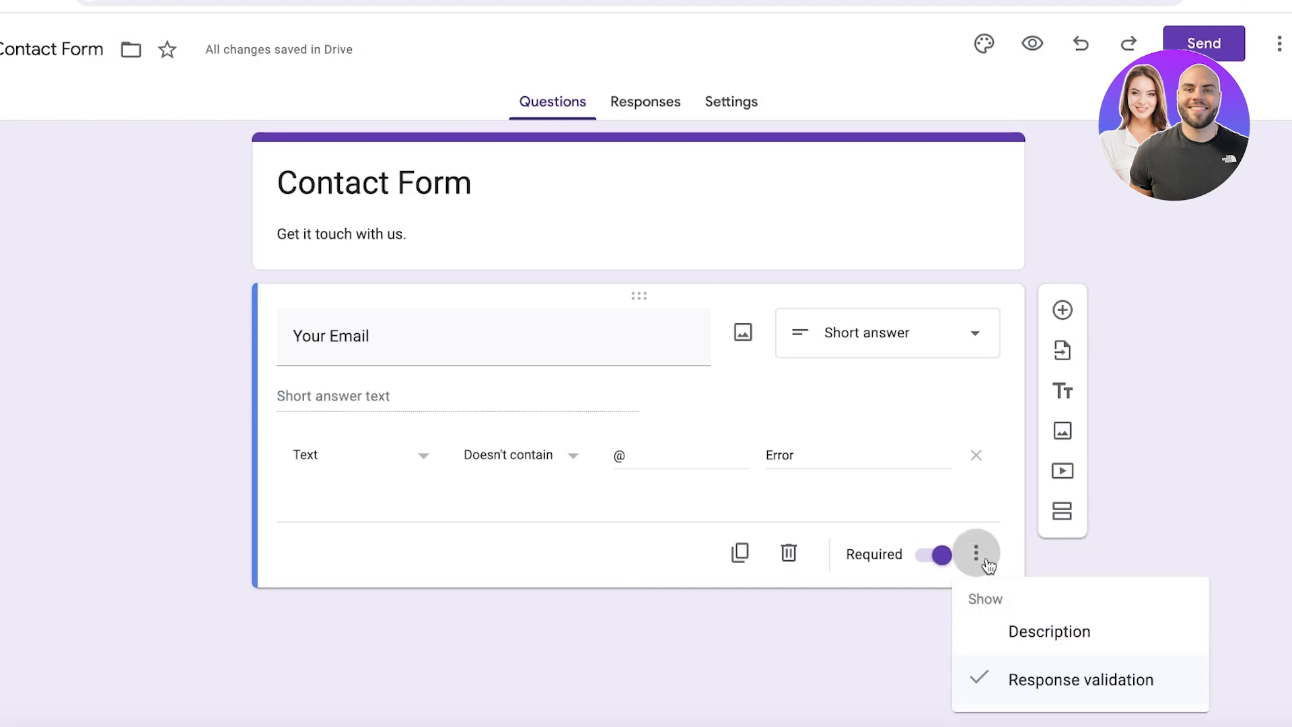
click(988, 566)
click(1070, 514)
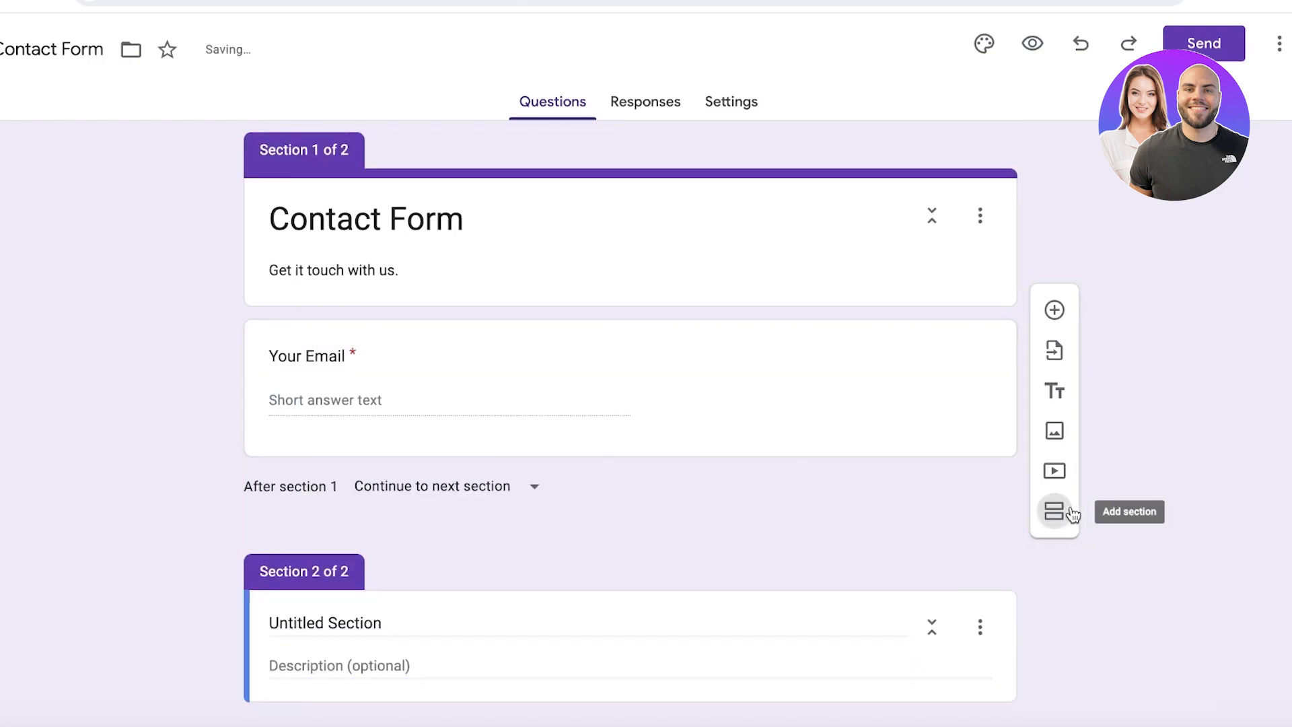
click(977, 629)
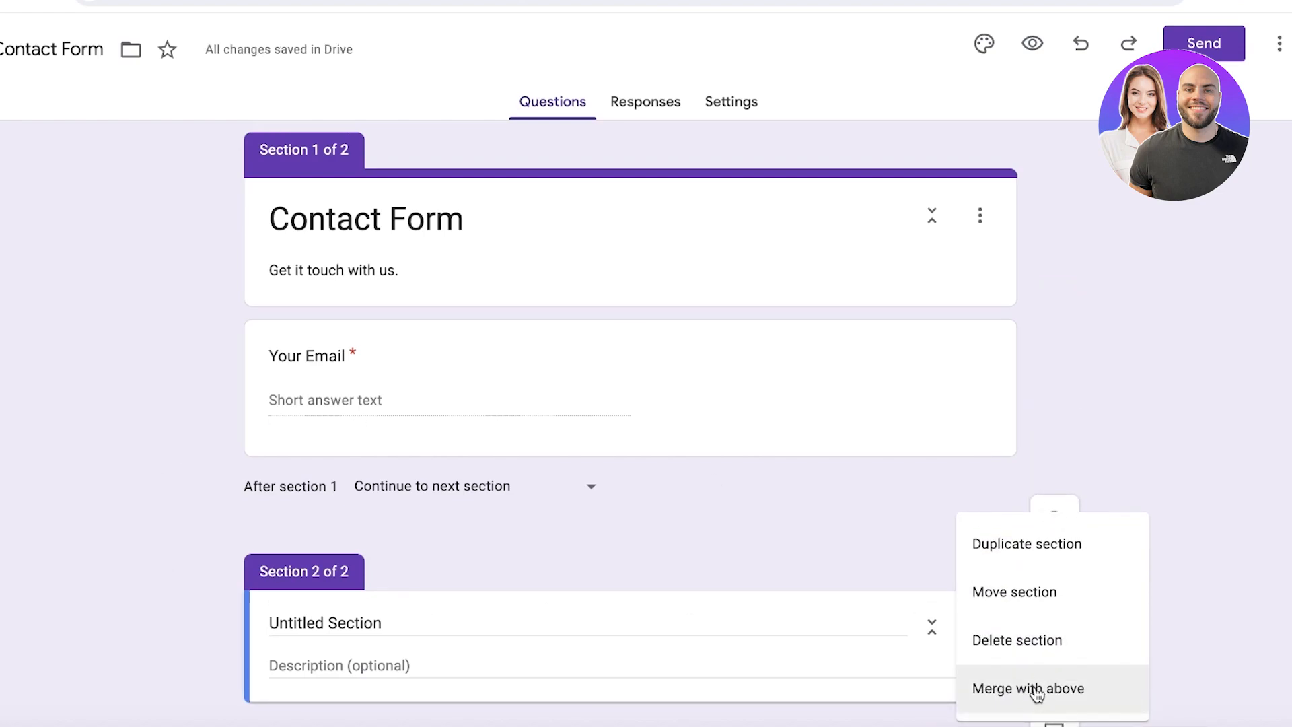
click(1009, 640)
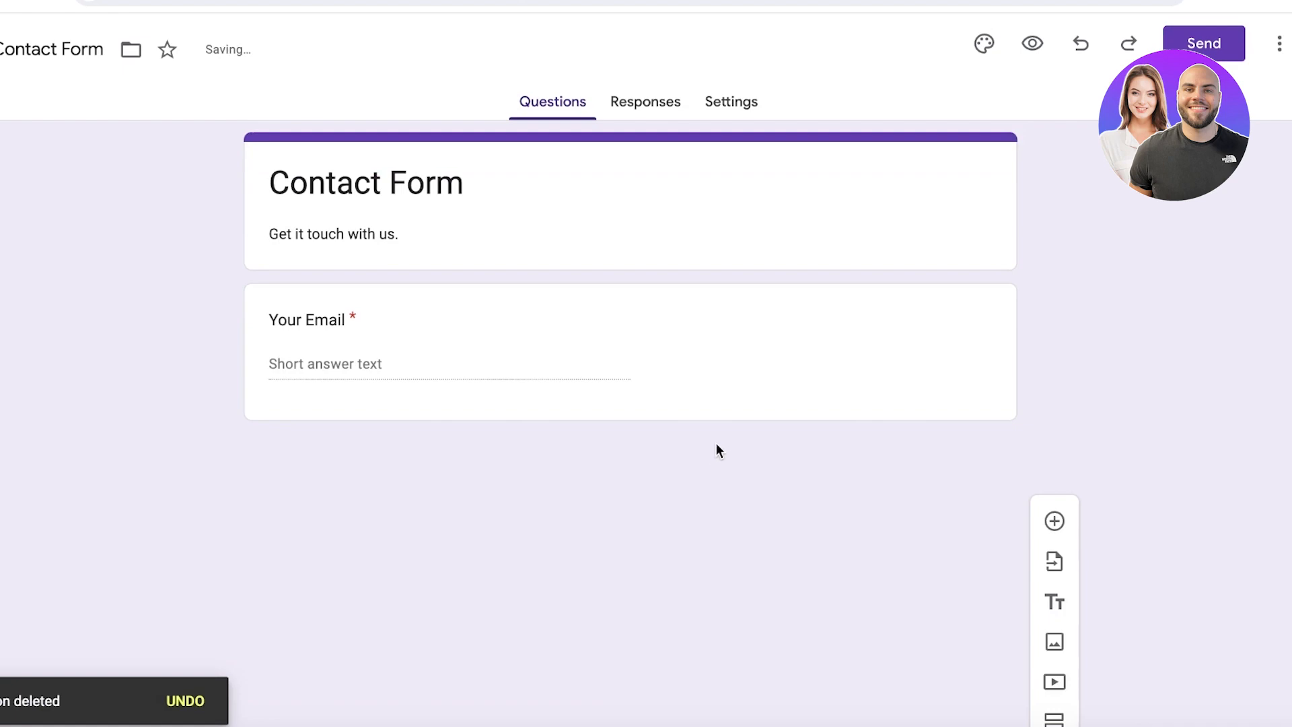
- Add a required Short answer question titled "Full Name" below the "Your Email" question
click(935, 353)
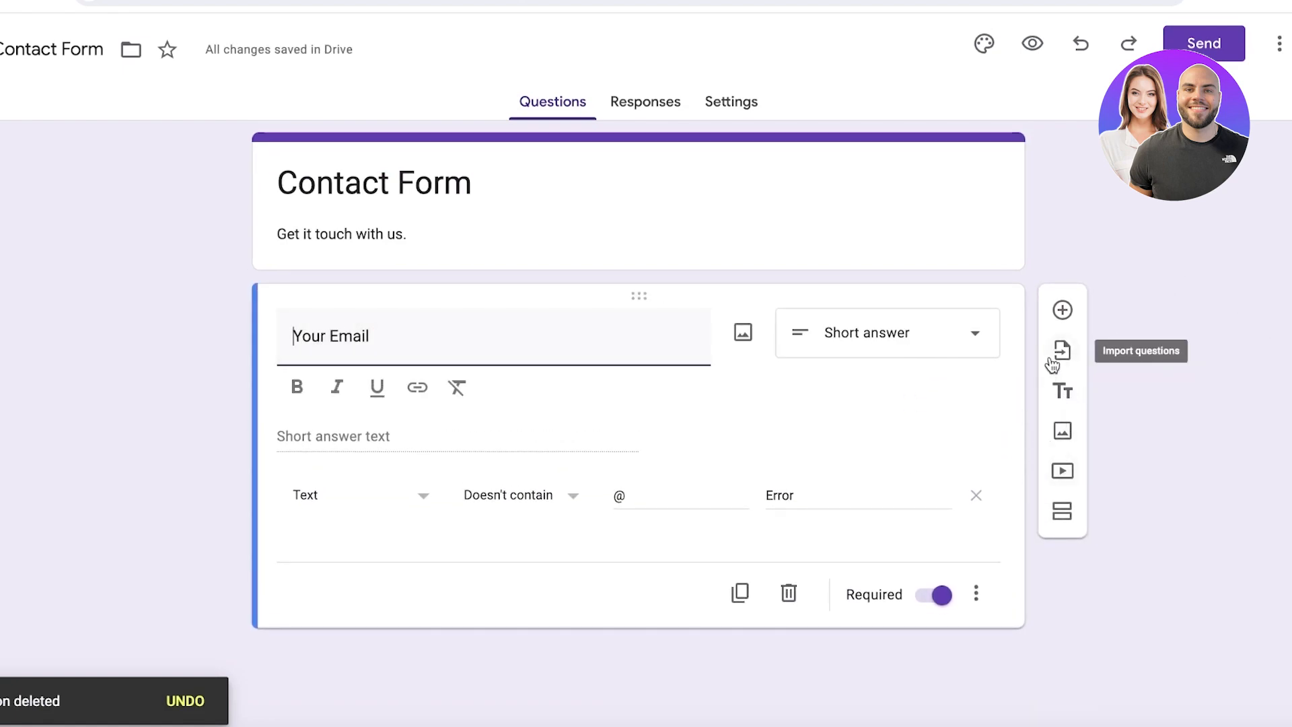
click(1060, 313)
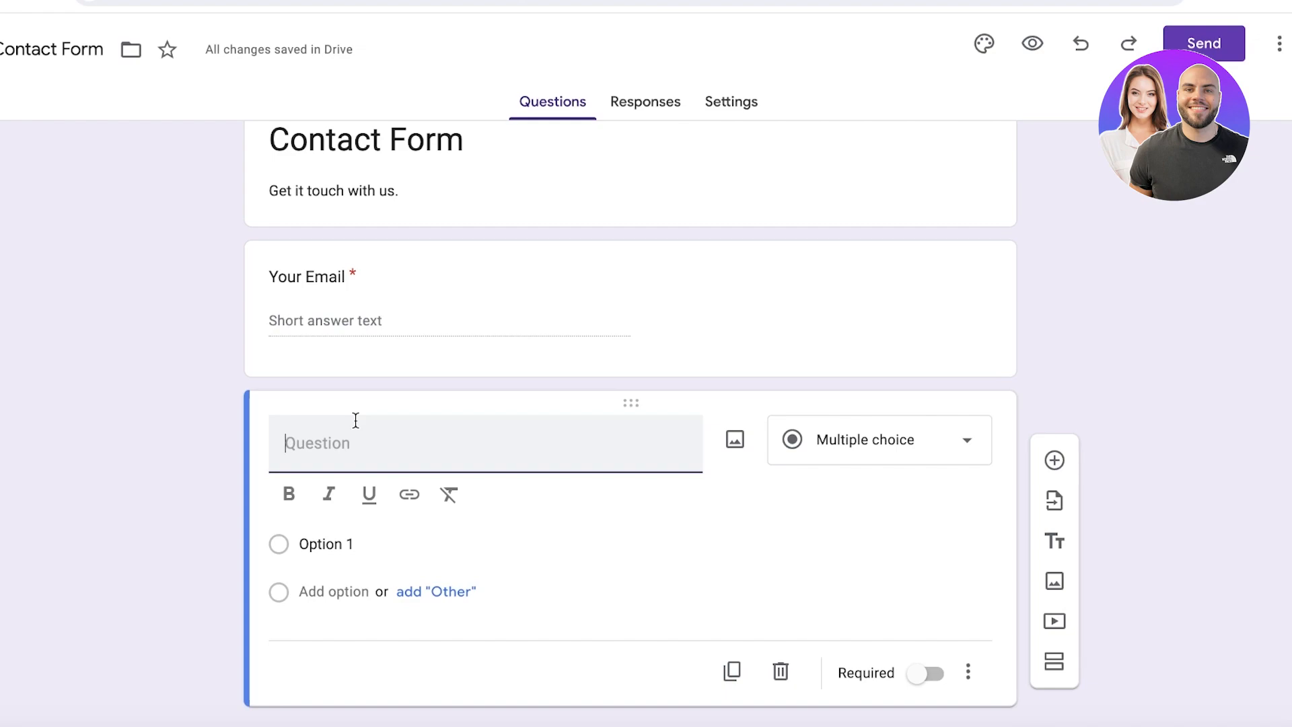
text(Full Name)
click(888, 430)
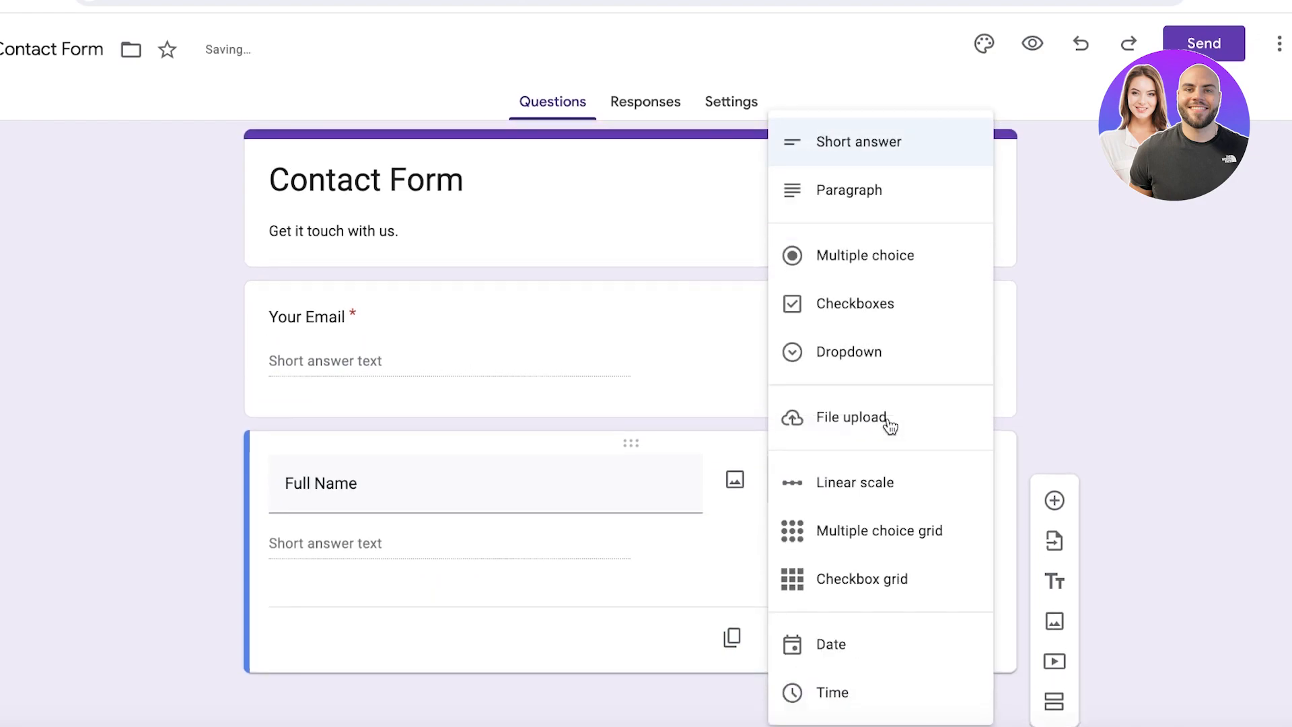
click(856, 141)
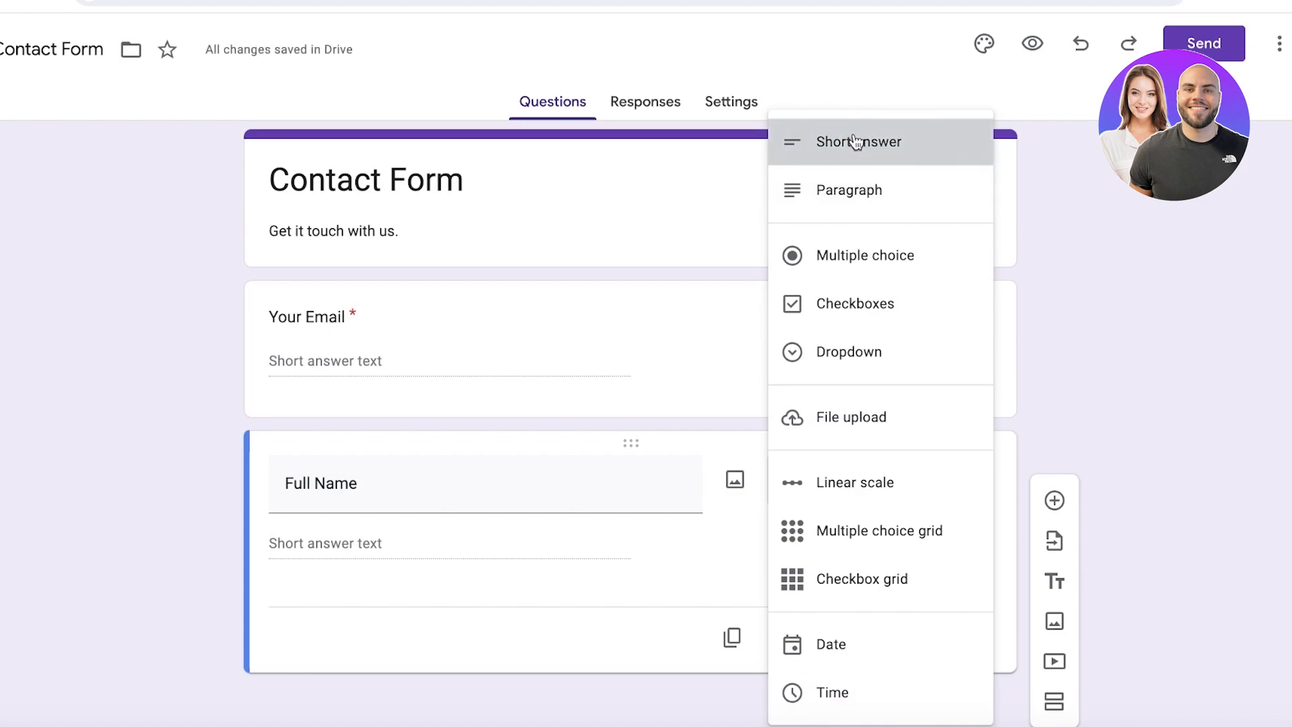
click(932, 643)
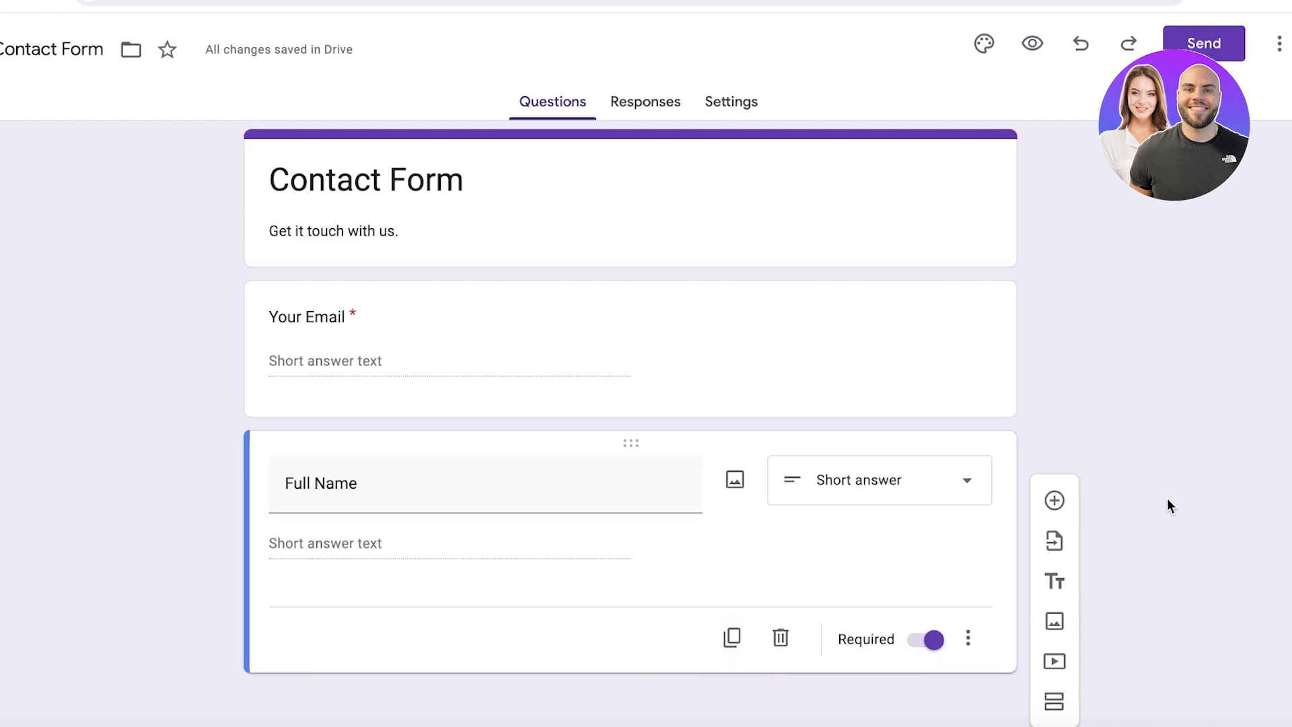
- Duplicate the "Full Name" question and retitle the copy "Phone Number", keeping the Short answer type
click(734, 638)
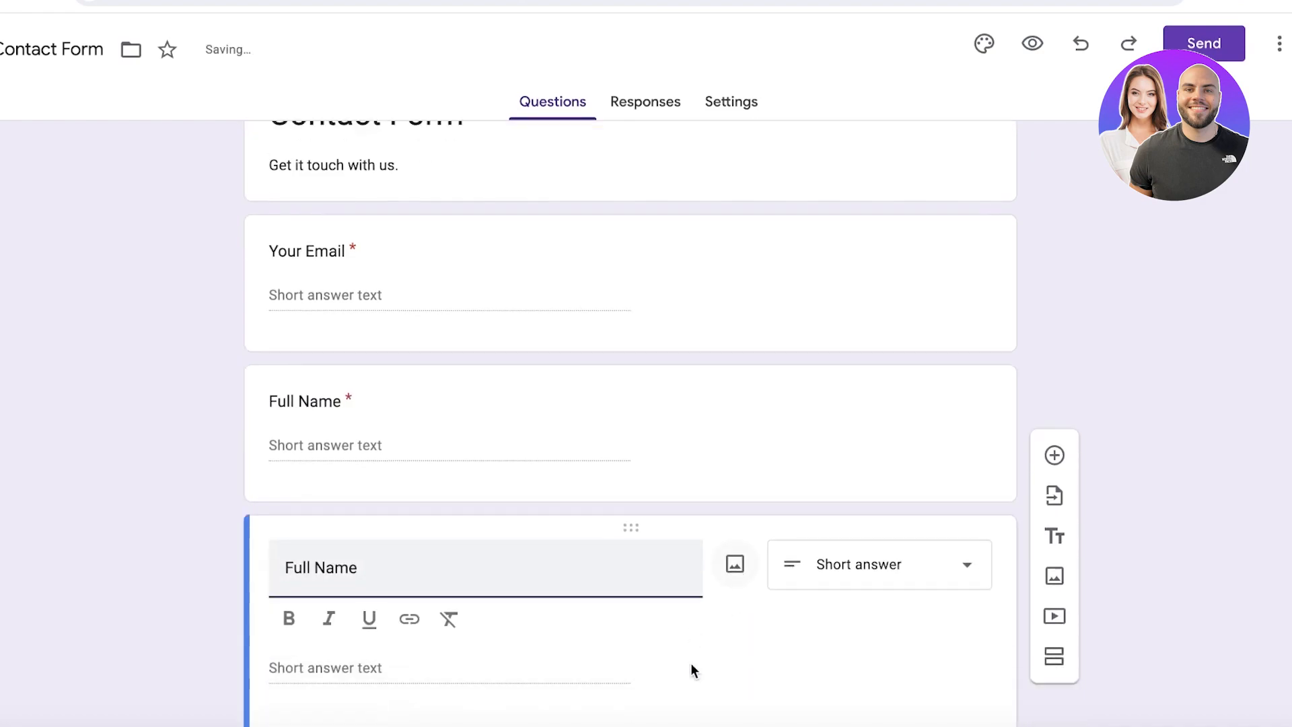
triple_click(499, 448)
key(BackSpace)
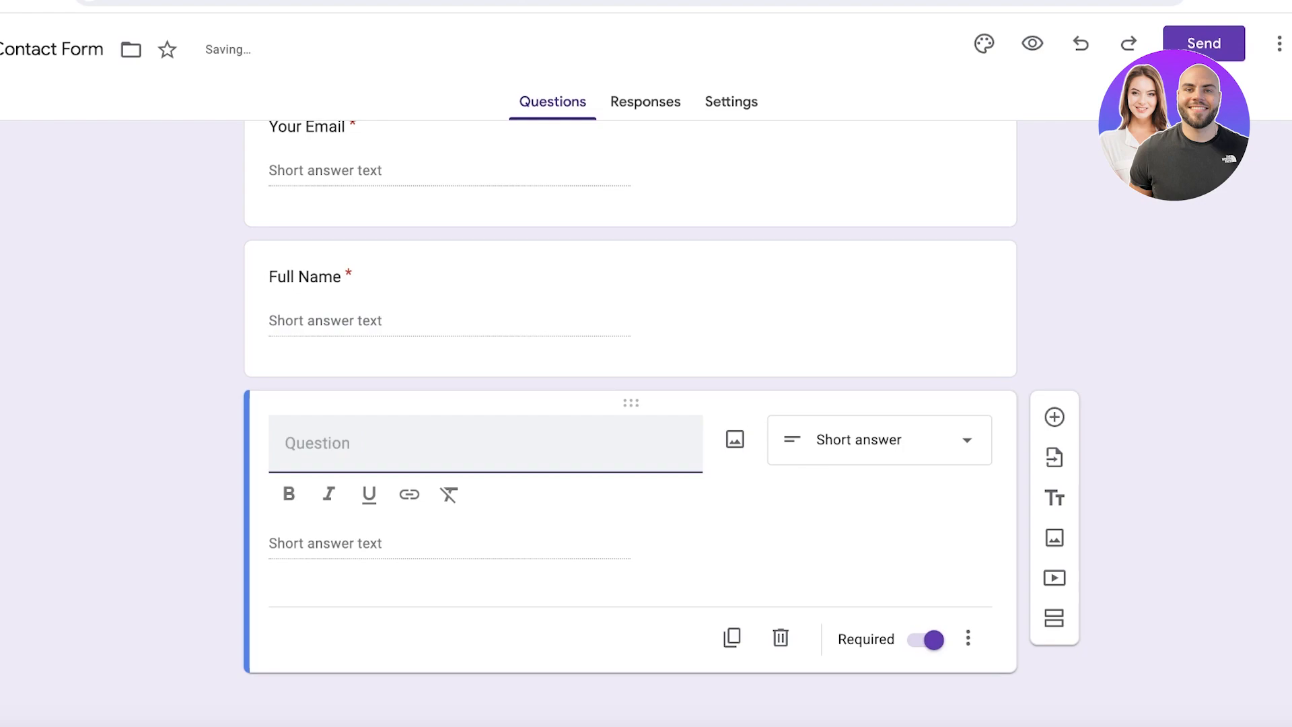
text(Phone Number)
click(814, 445)
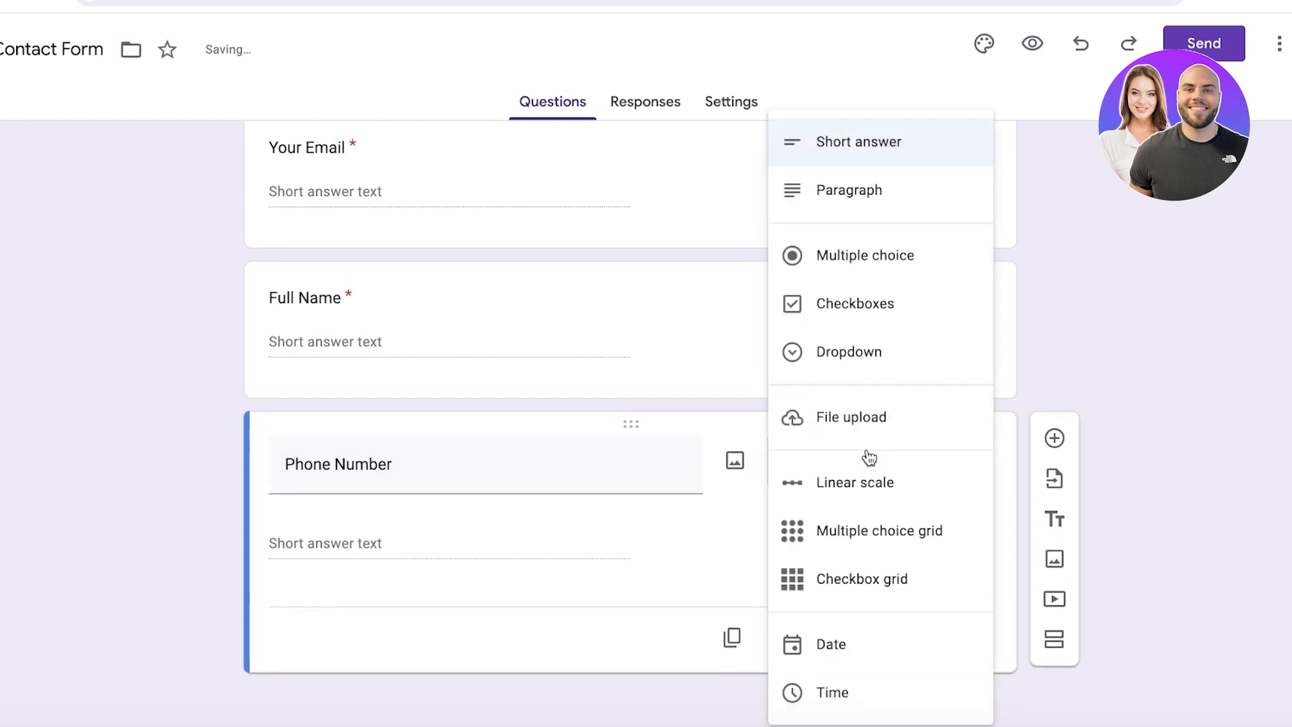
click(846, 152)
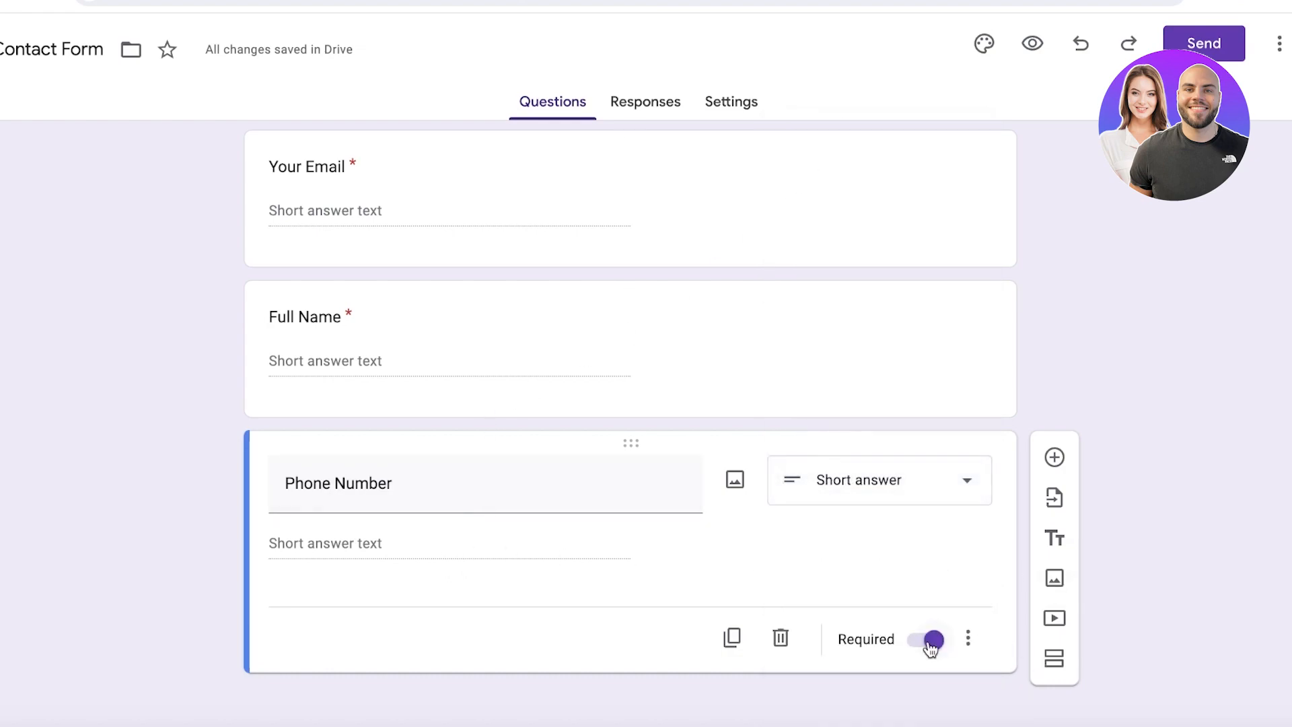
click(968, 638)
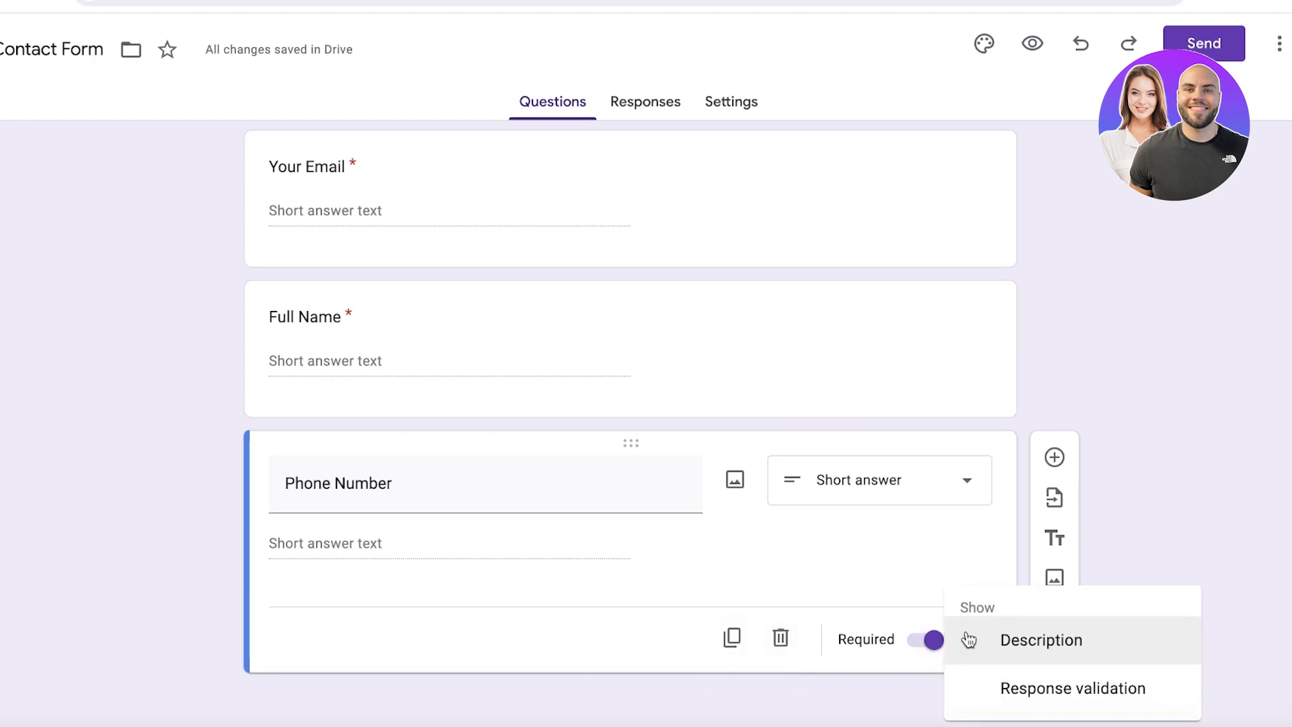
click(1031, 687)
click(347, 554)
click(325, 576)
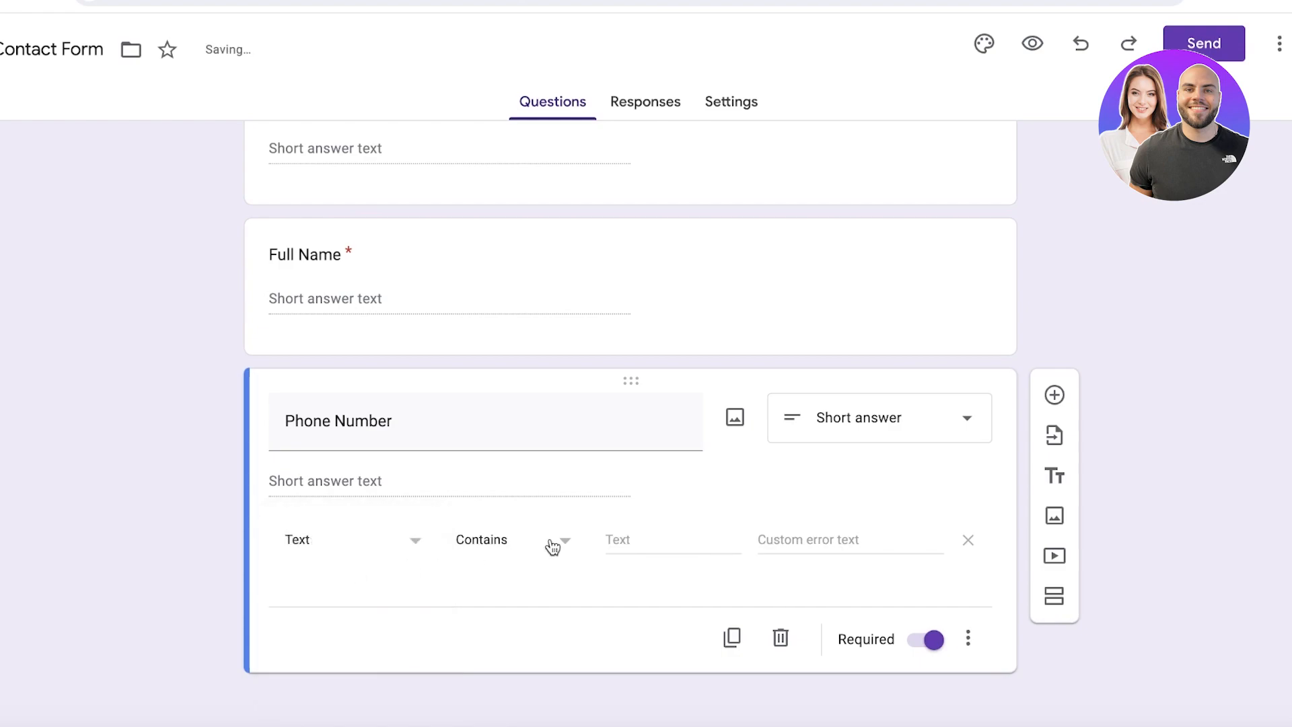
click(548, 545)
click(538, 583)
click(727, 538)
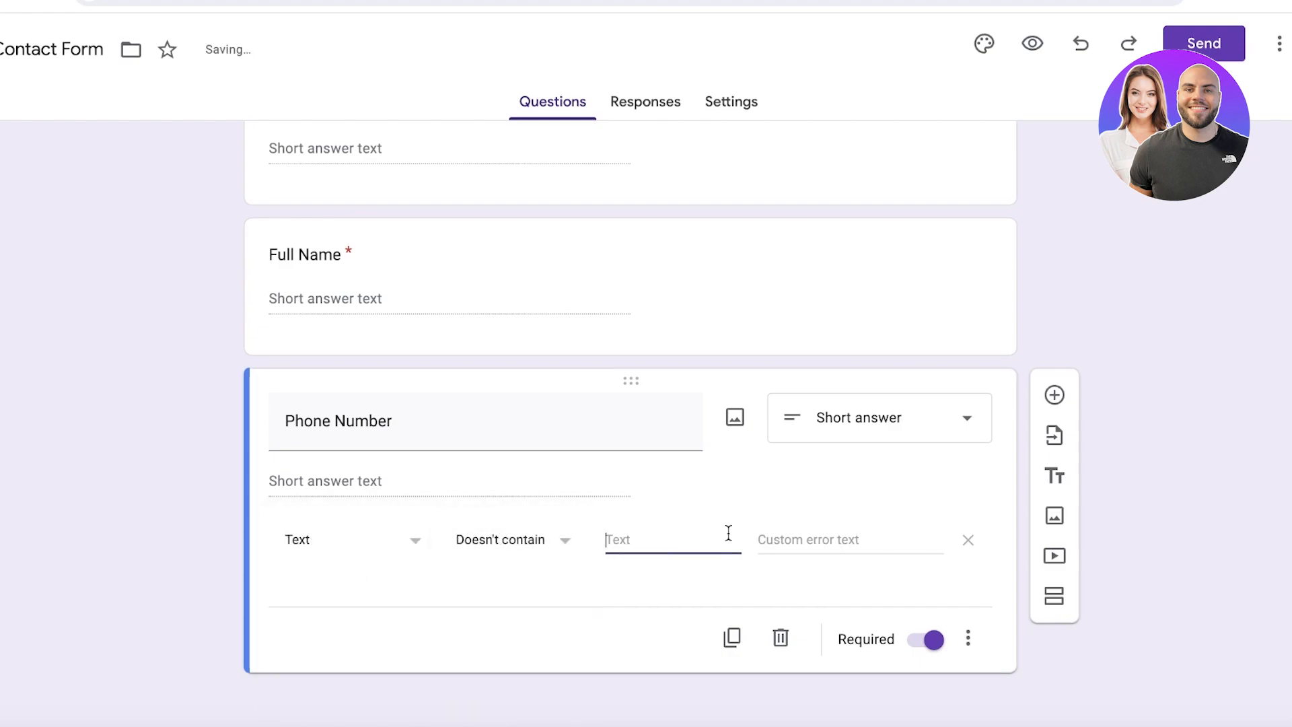
text(qwertyu)
key(BackSpace)
key(BackSpace)
key(BackSpace)
key(BackSpace)
key(BackSpace)
key(BackSpace)
key(BackSpace)
key(BackSpace)
click(493, 540)
scroll(603, 443, up, 3)
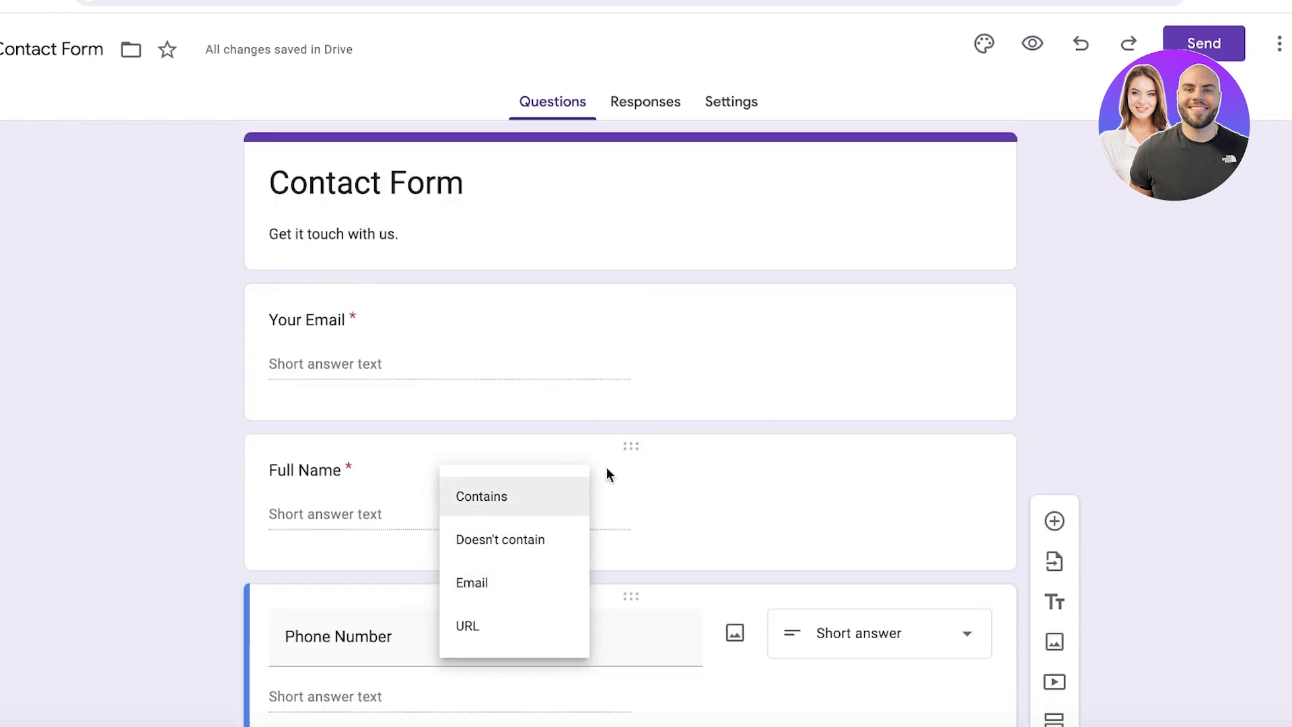
click(587, 684)
scroll(693, 668, down, 4)
click(517, 559)
click(366, 549)
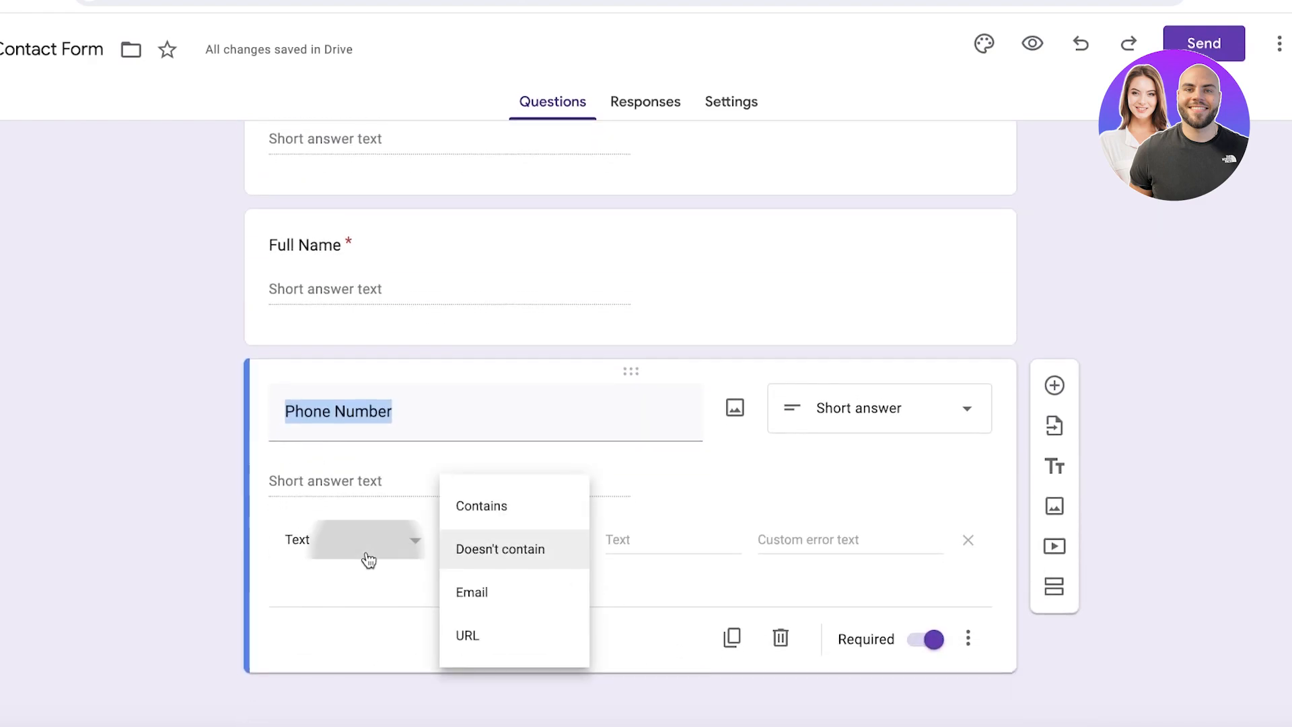
click(372, 500)
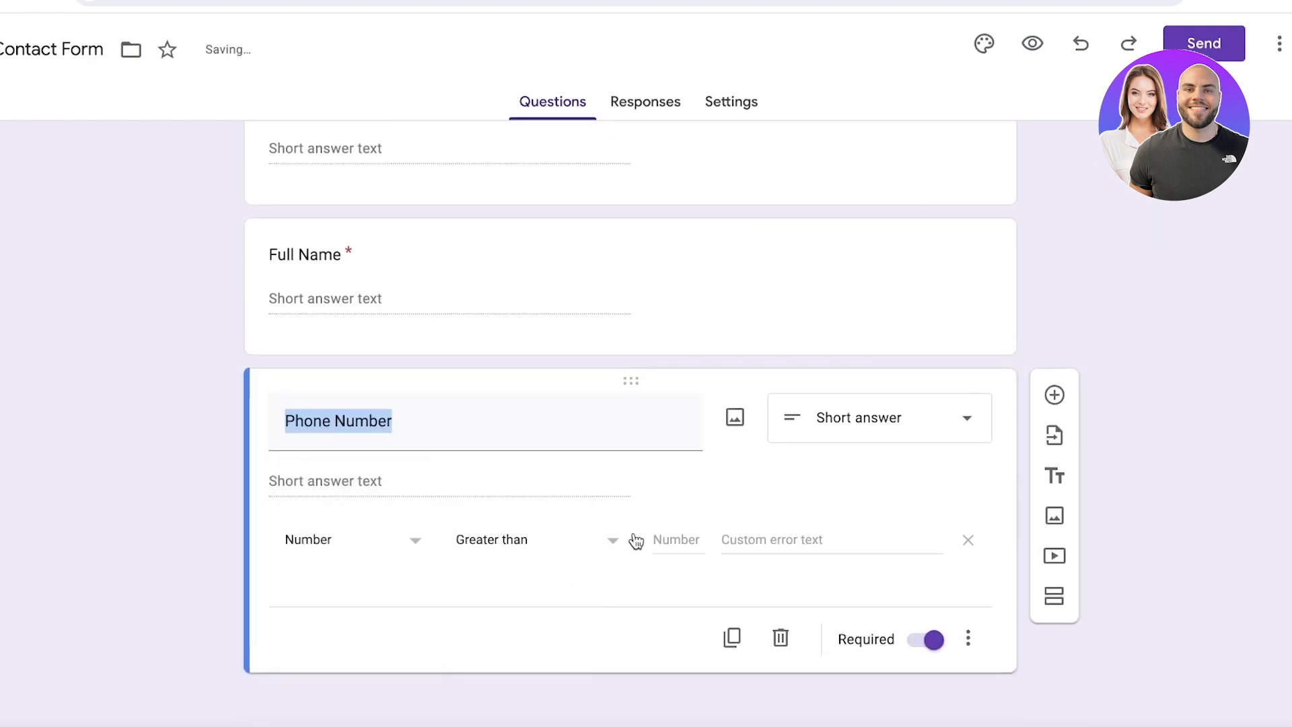
click(531, 539)
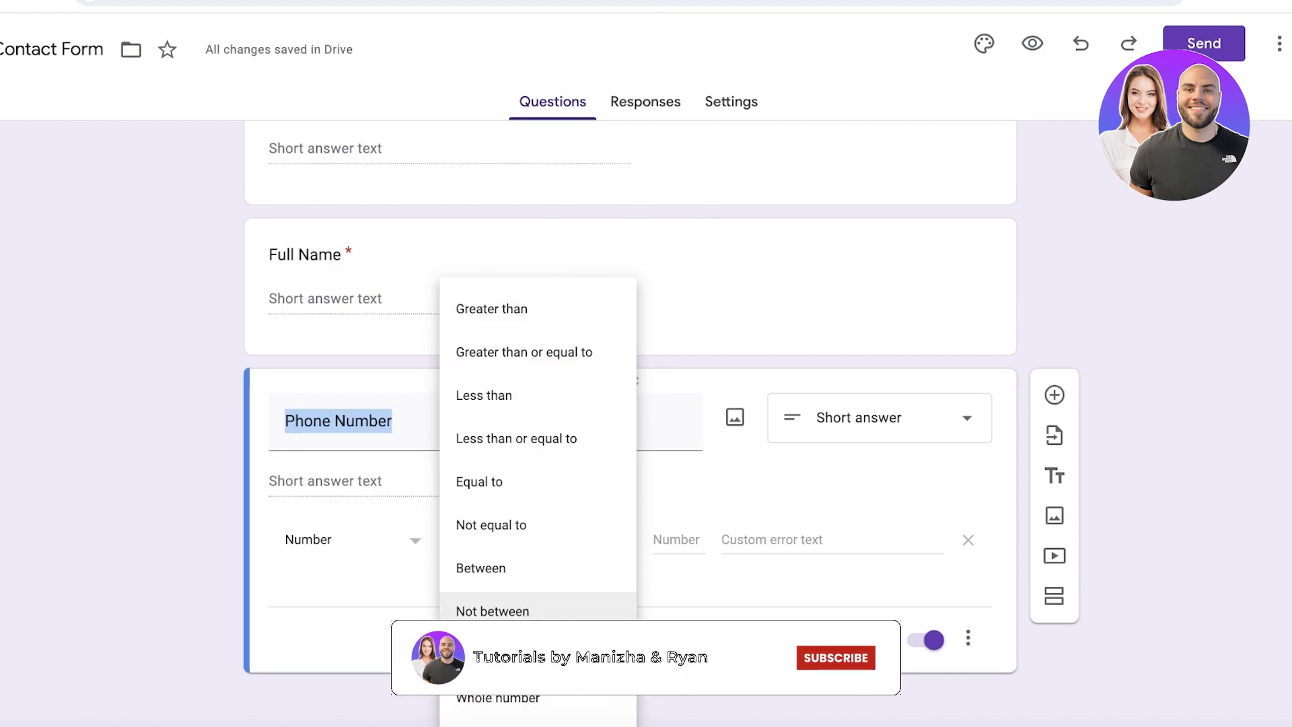
click(358, 639)
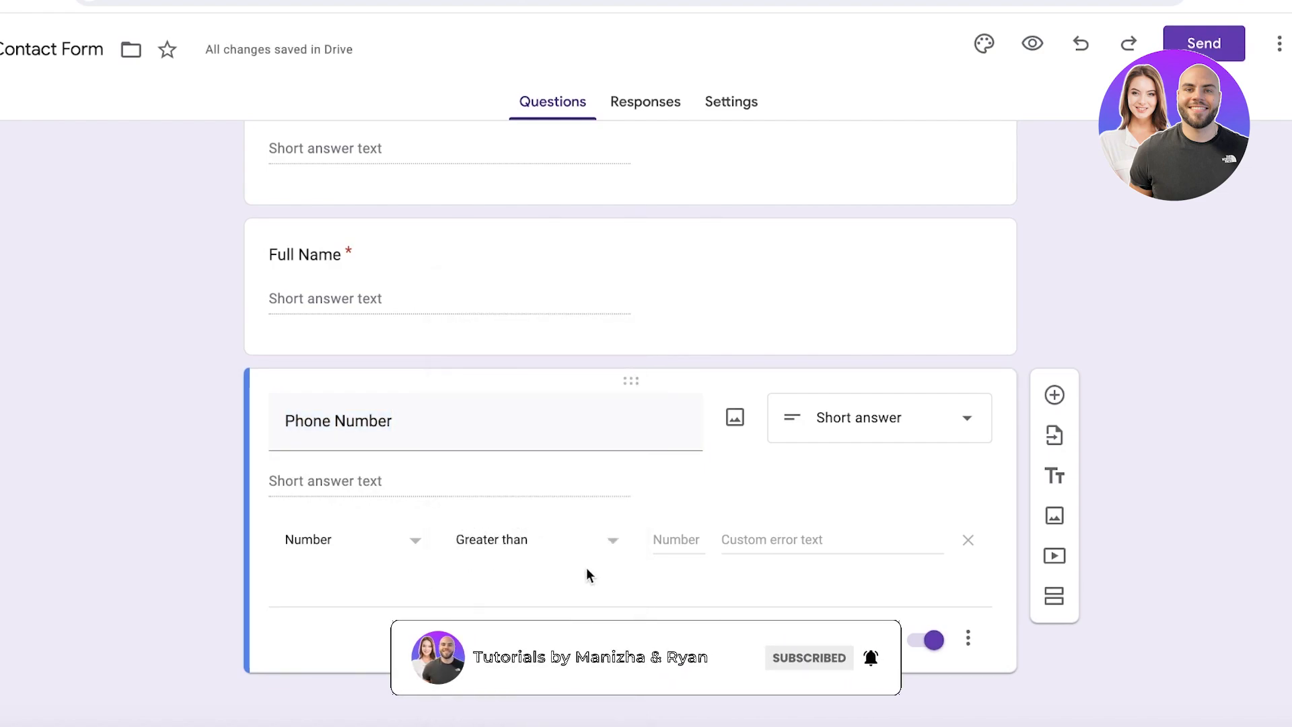
click(967, 540)
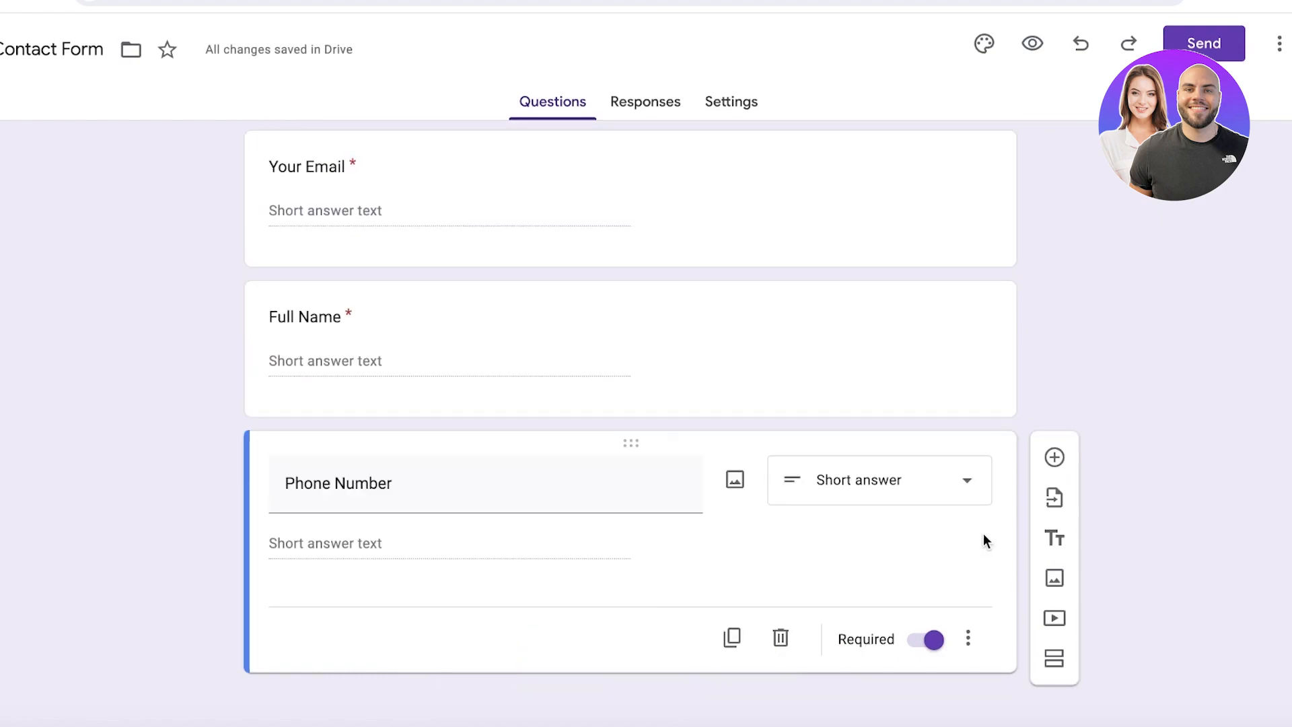
- Make the "Phone Number" question optional
click(928, 639)
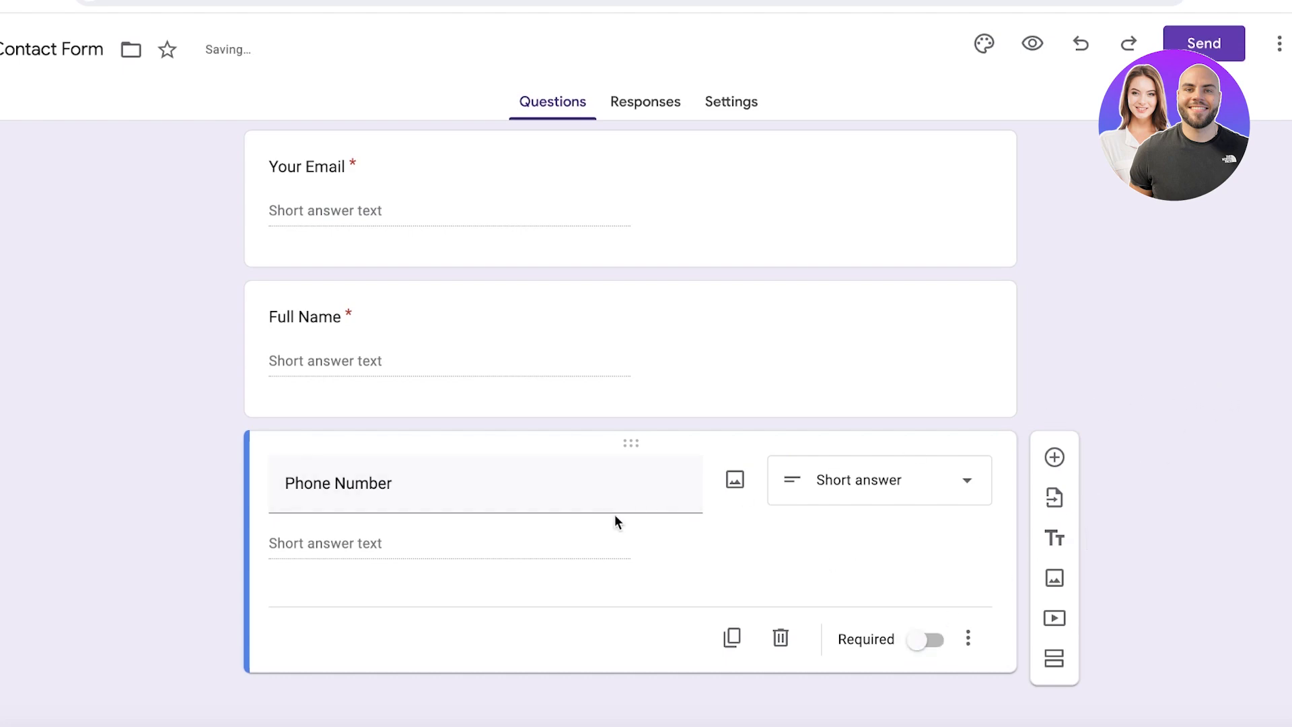
scroll(617, 514, up, 2)
click(695, 519)
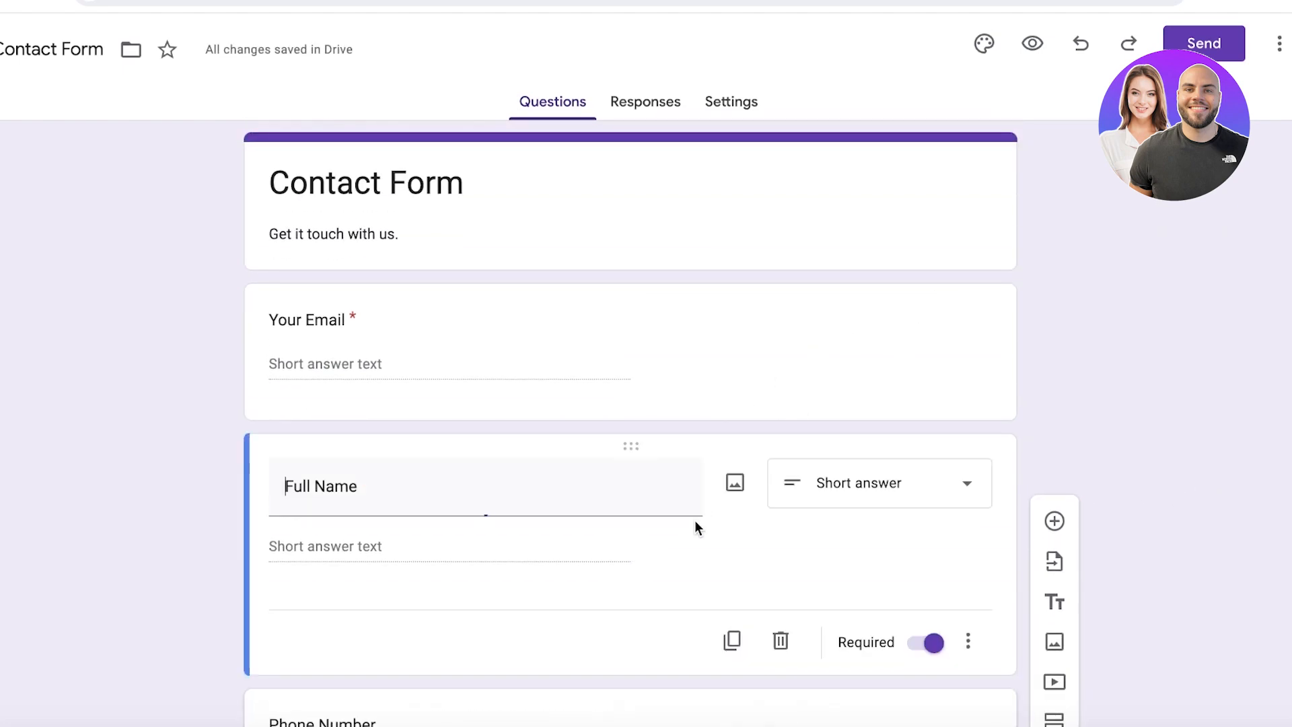
- Search Google Images for "fashion" and insert the photo of a woman in a magenta knit into the "Your Email" question
click(705, 347)
click(732, 332)
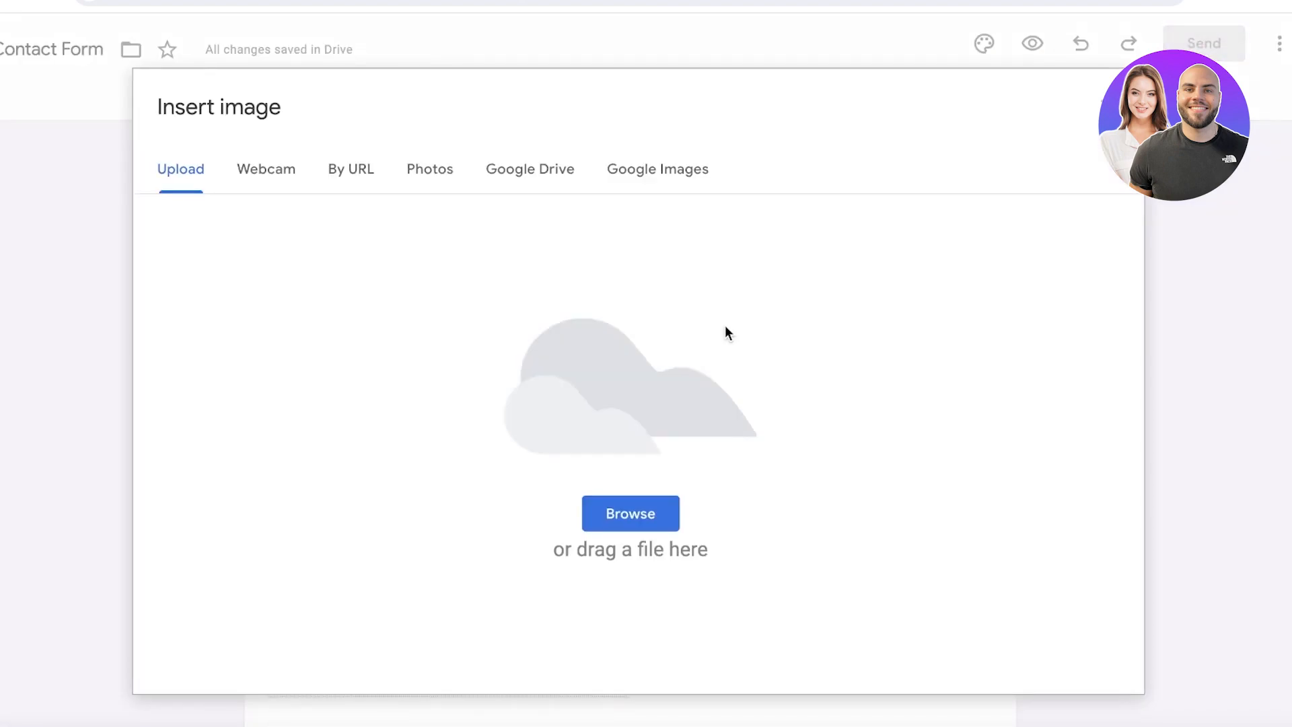
click(640, 180)
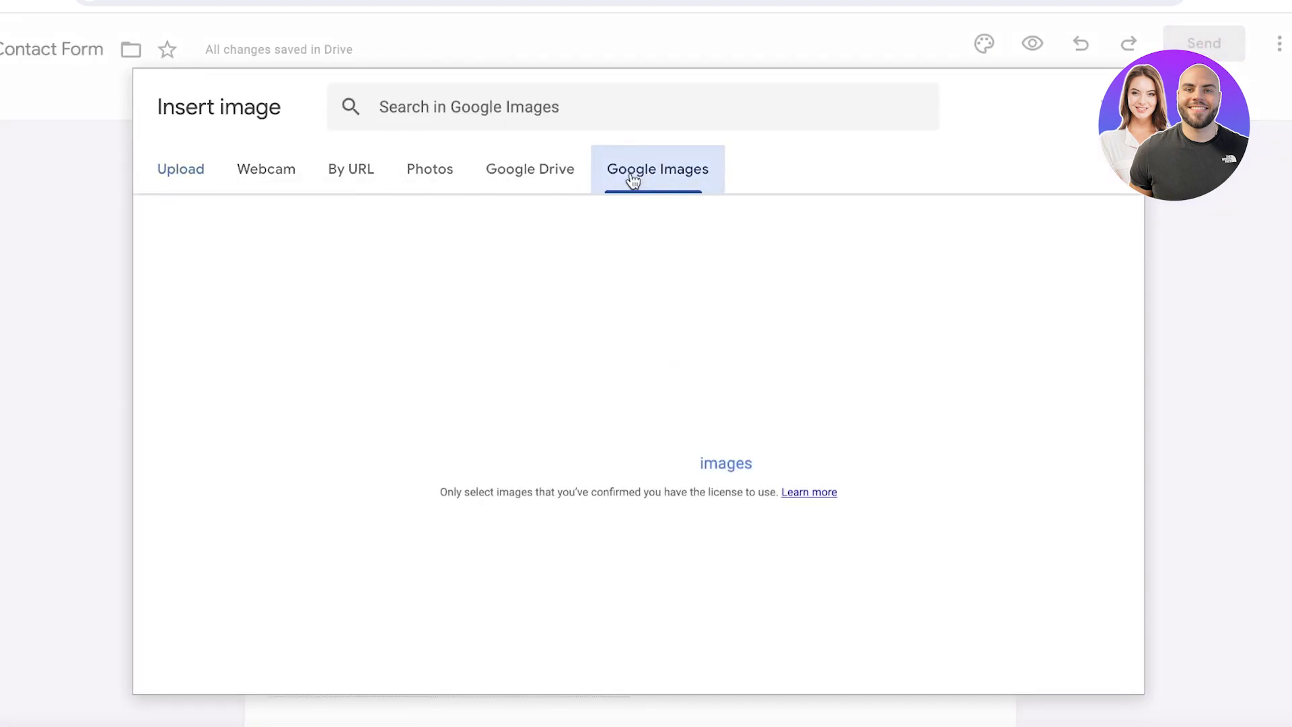
text(fashion)
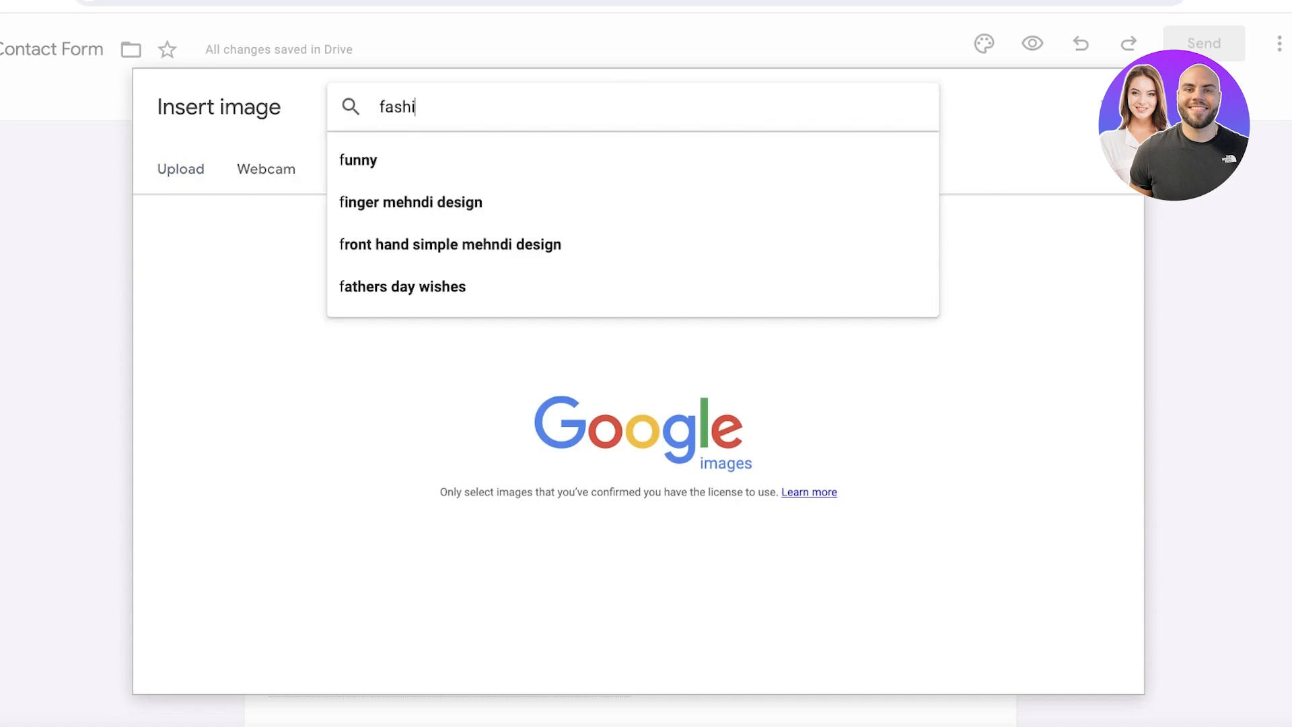
key(Return)
click(209, 281)
click(1087, 662)
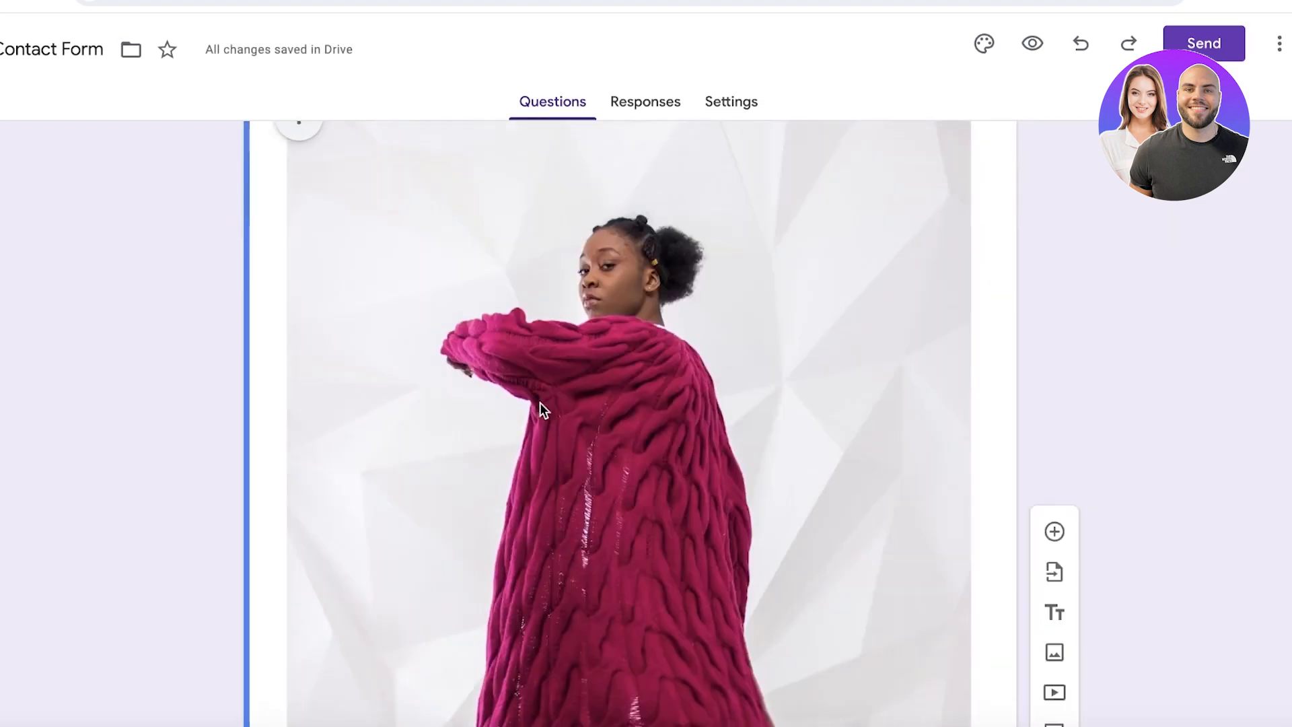
- Shrink the photo in the "Your Email" question proportionally to about half its width
click(539, 402)
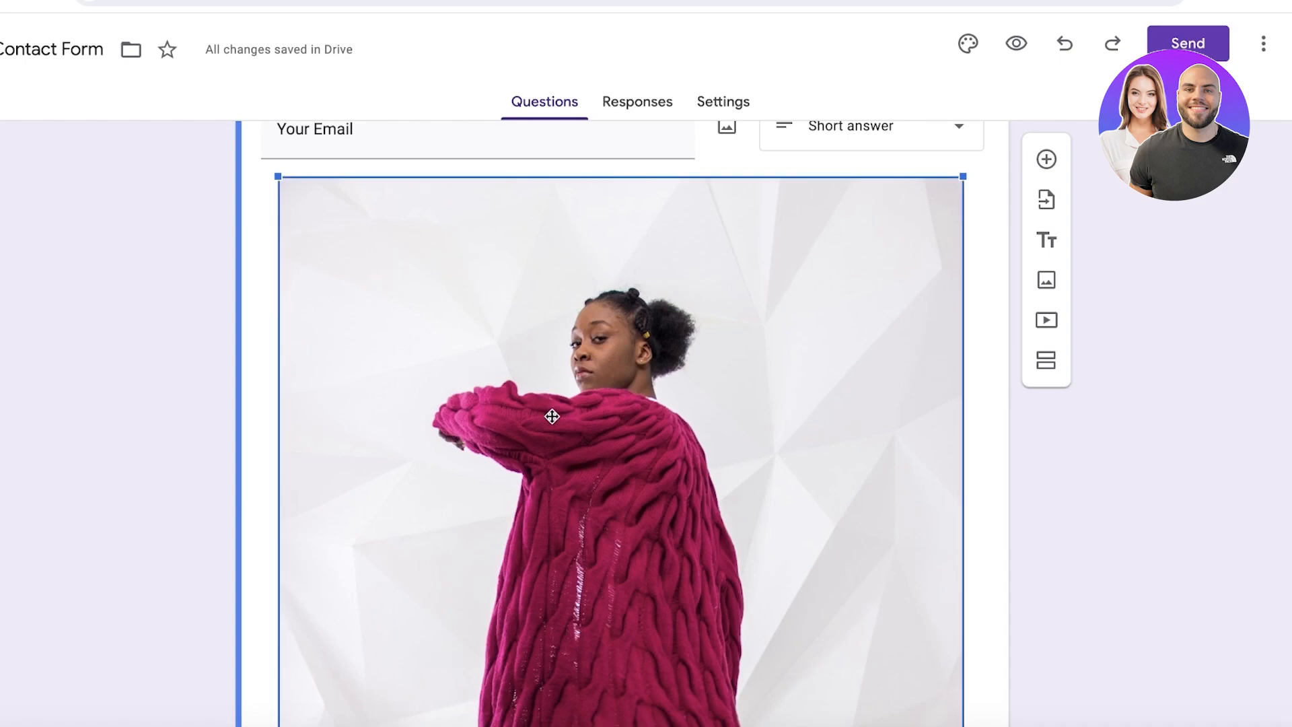
scroll(798, 408, down, 5)
scroll(799, 378, up, 5)
scroll(946, 385, down, 5)
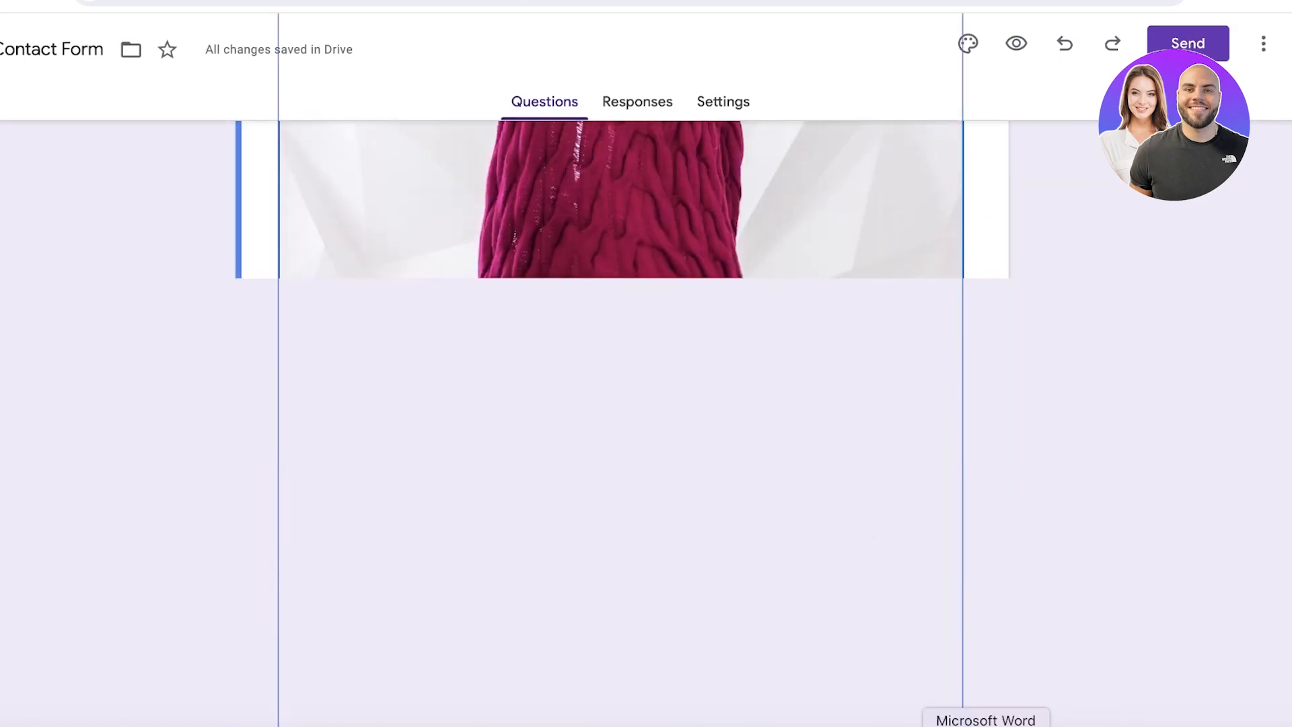
drag(962, 726, 773, 324)
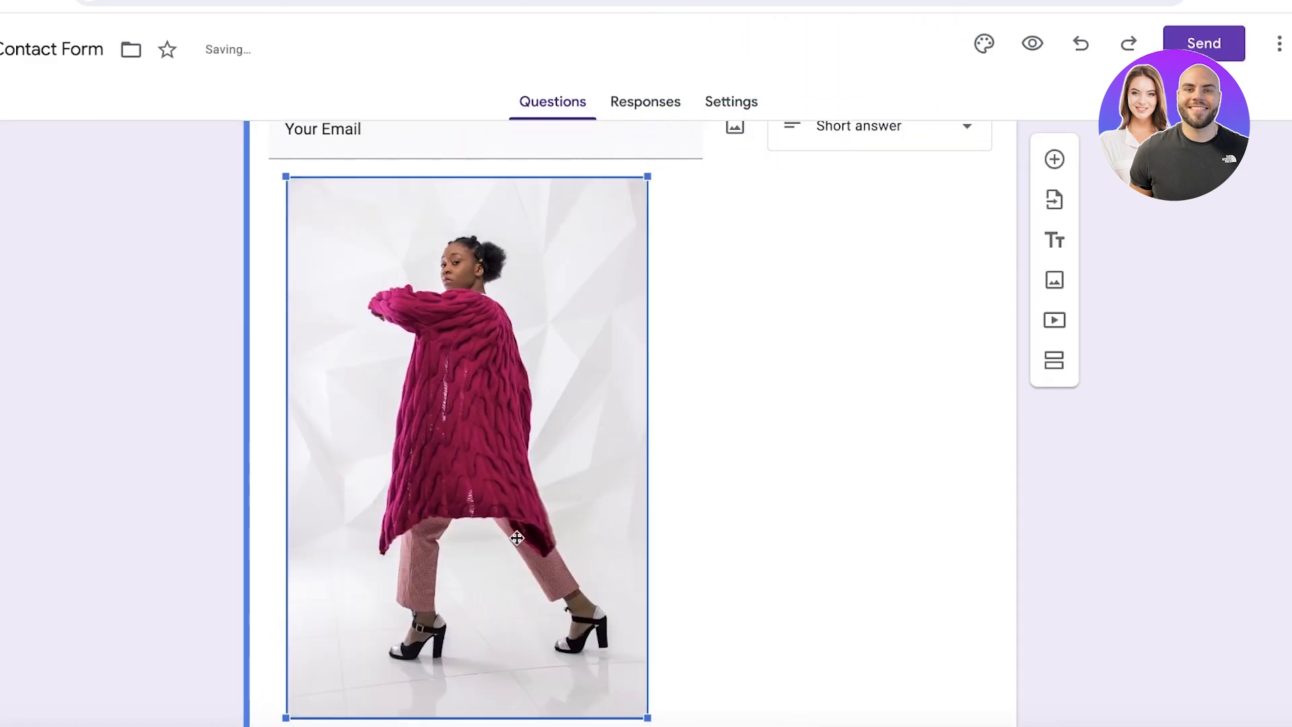
- Undo the photo's resizing and its insertion into the "Your Email" question
click(1079, 44)
click(1079, 45)
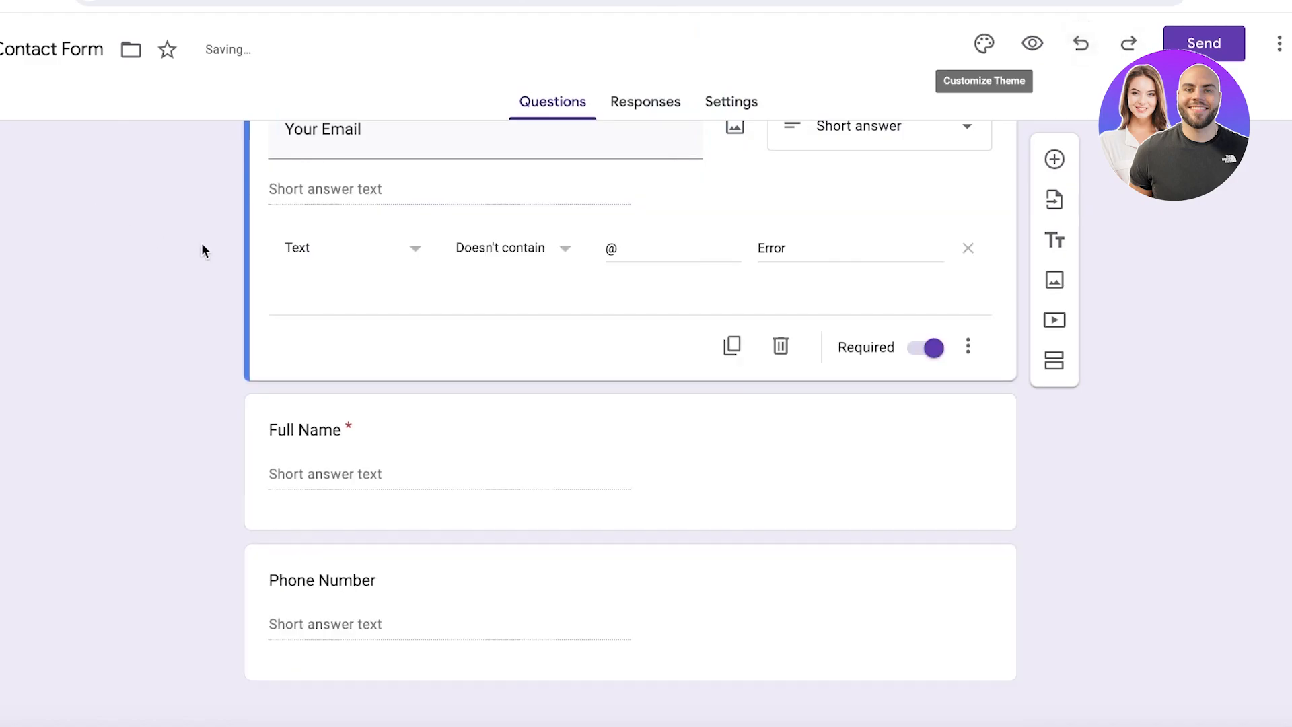
- Search Google Images for "fashion" and insert the illustration of three women in vintage dresses directly below the form title
scroll(914, 240, up, 3)
click(572, 223)
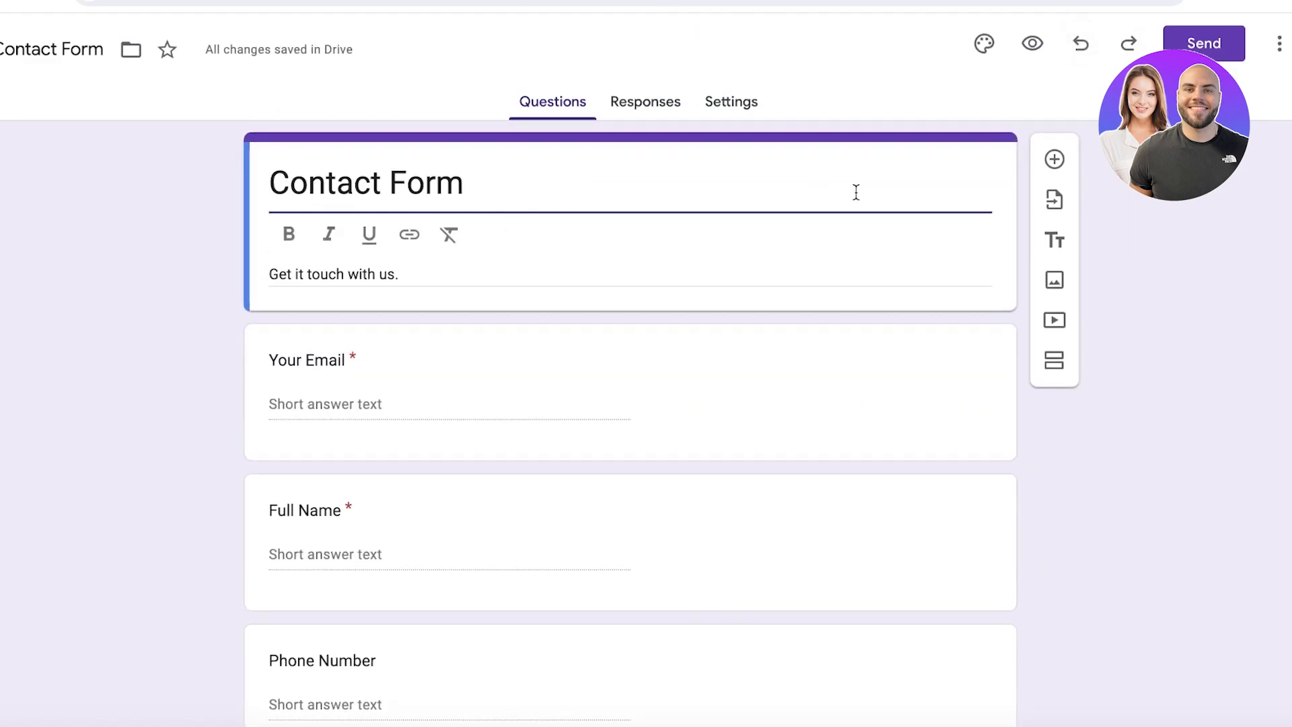
click(1048, 279)
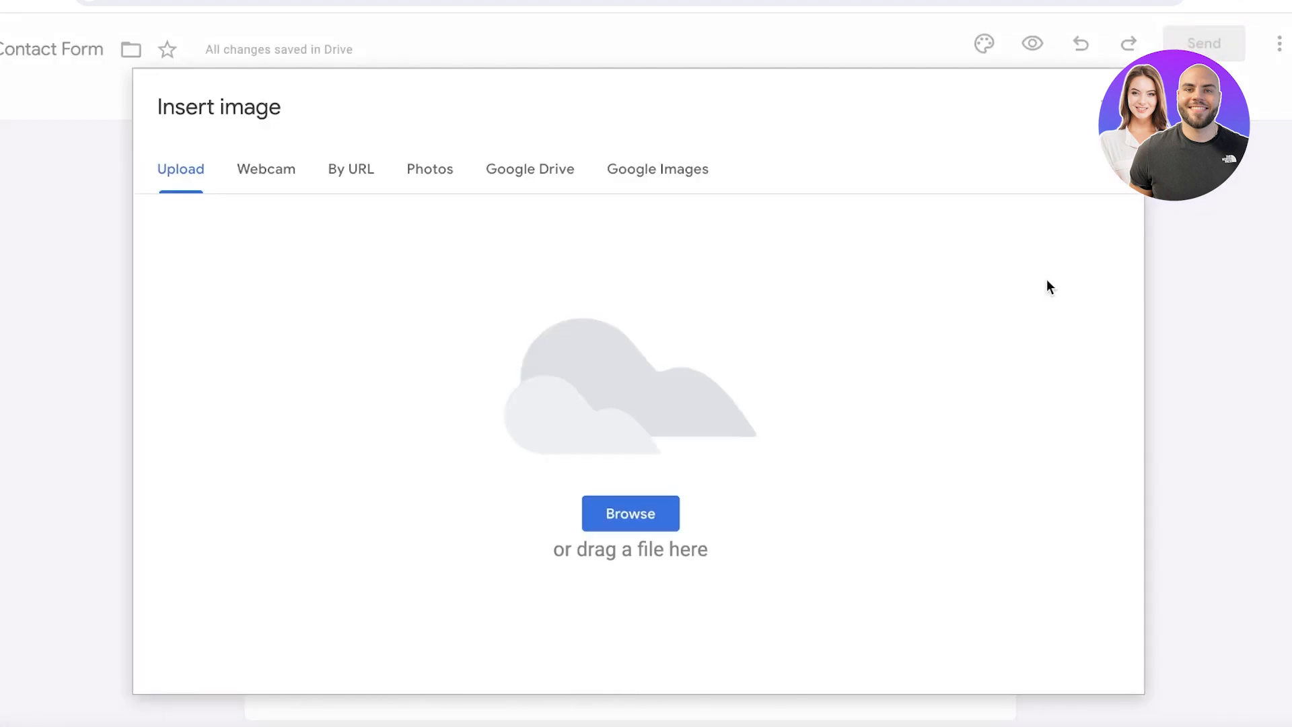
click(600, 181)
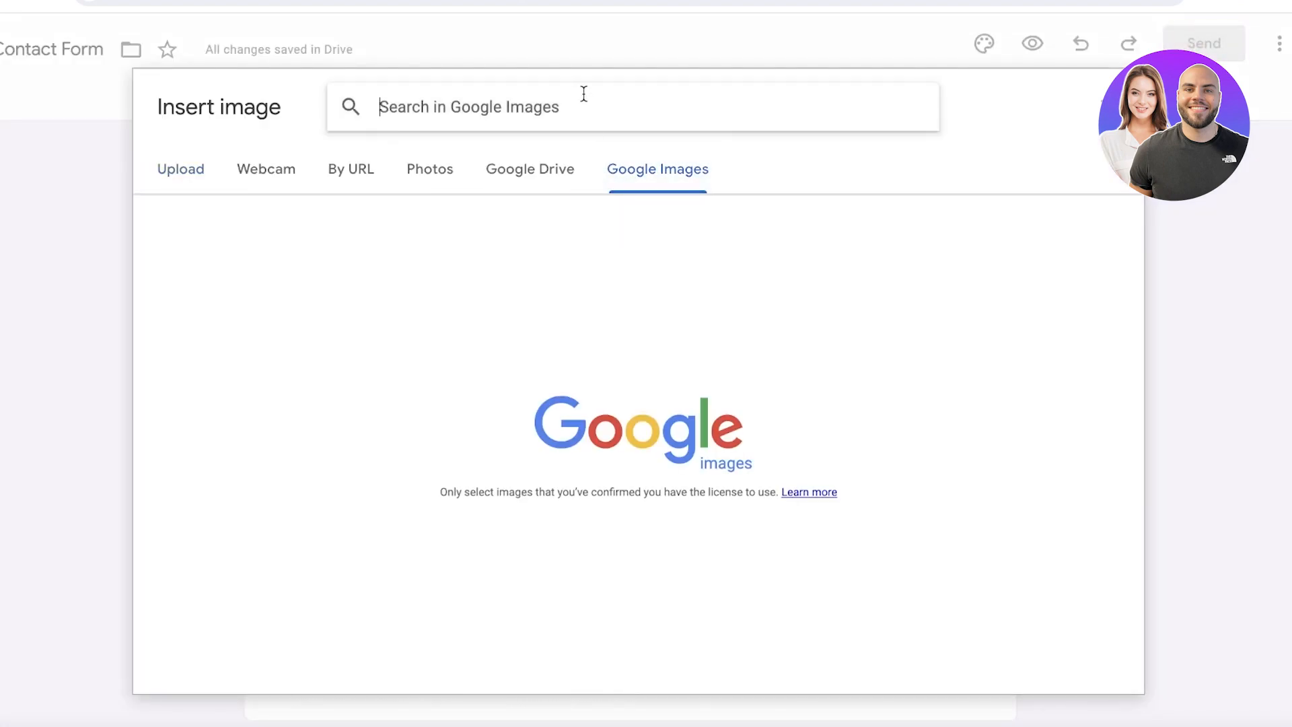
text(fashion)
key(Return)
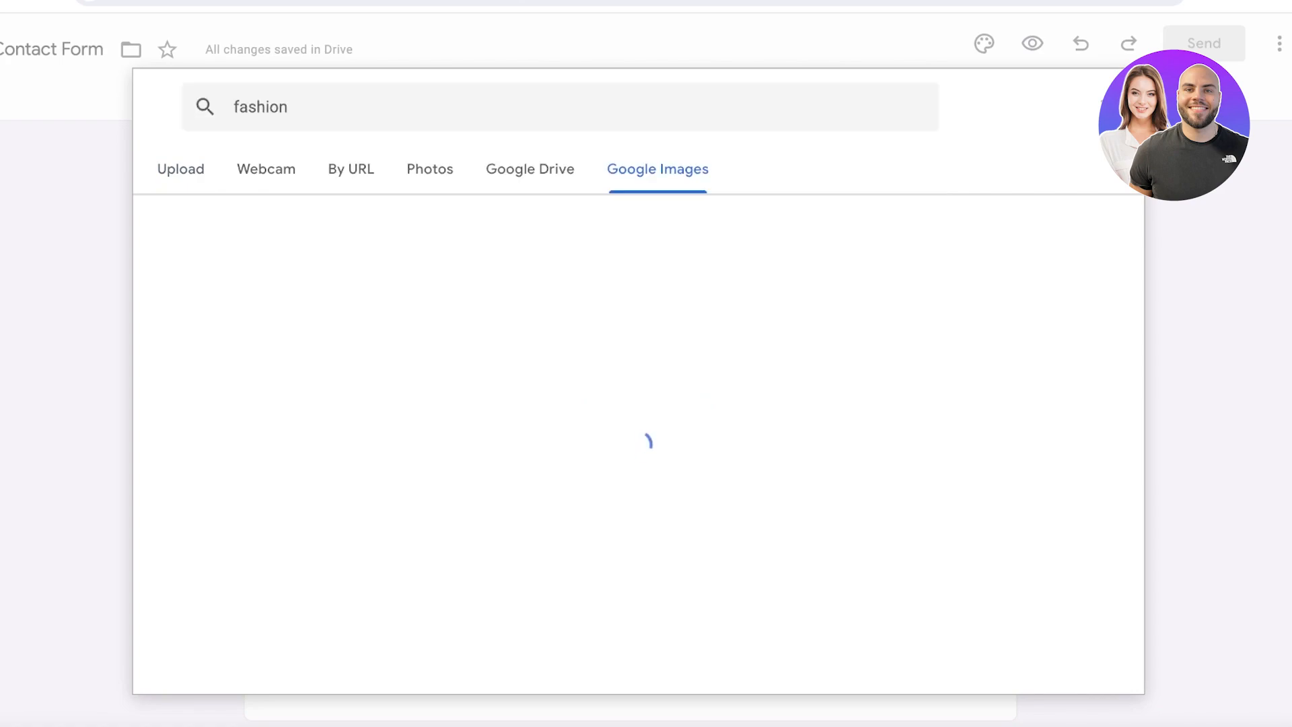
click(724, 261)
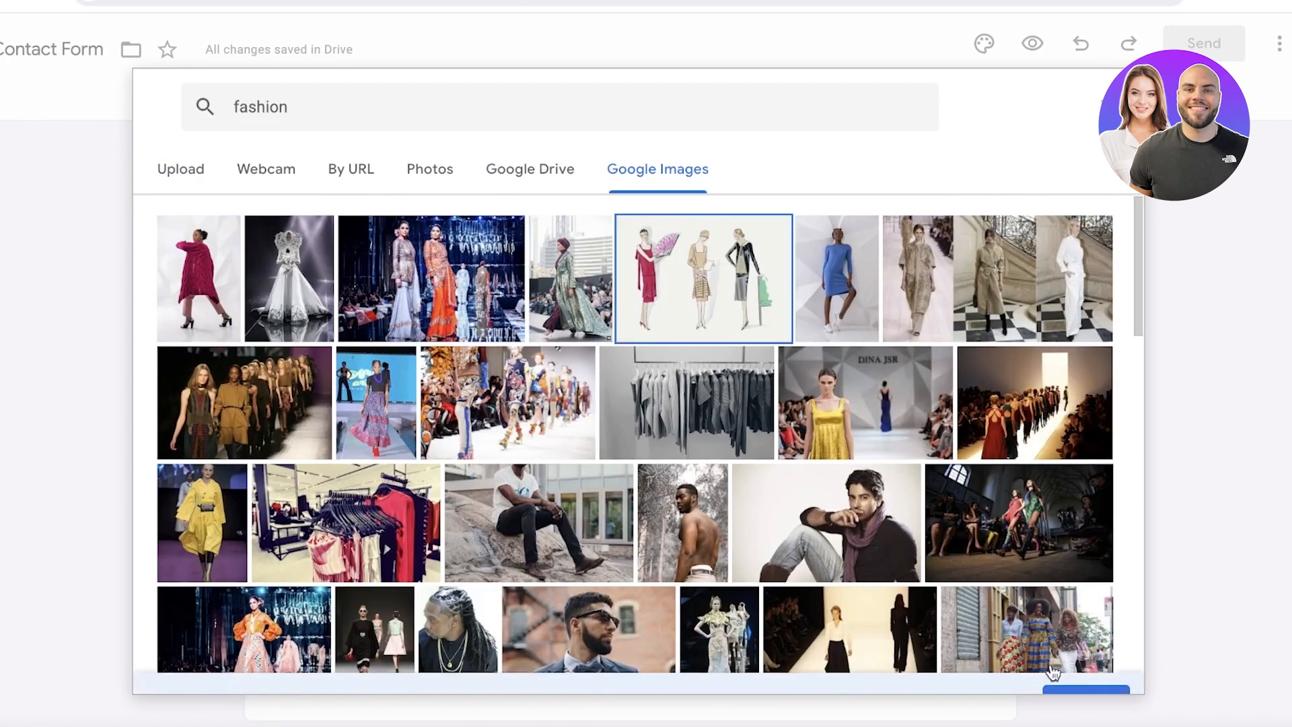
click(1082, 676)
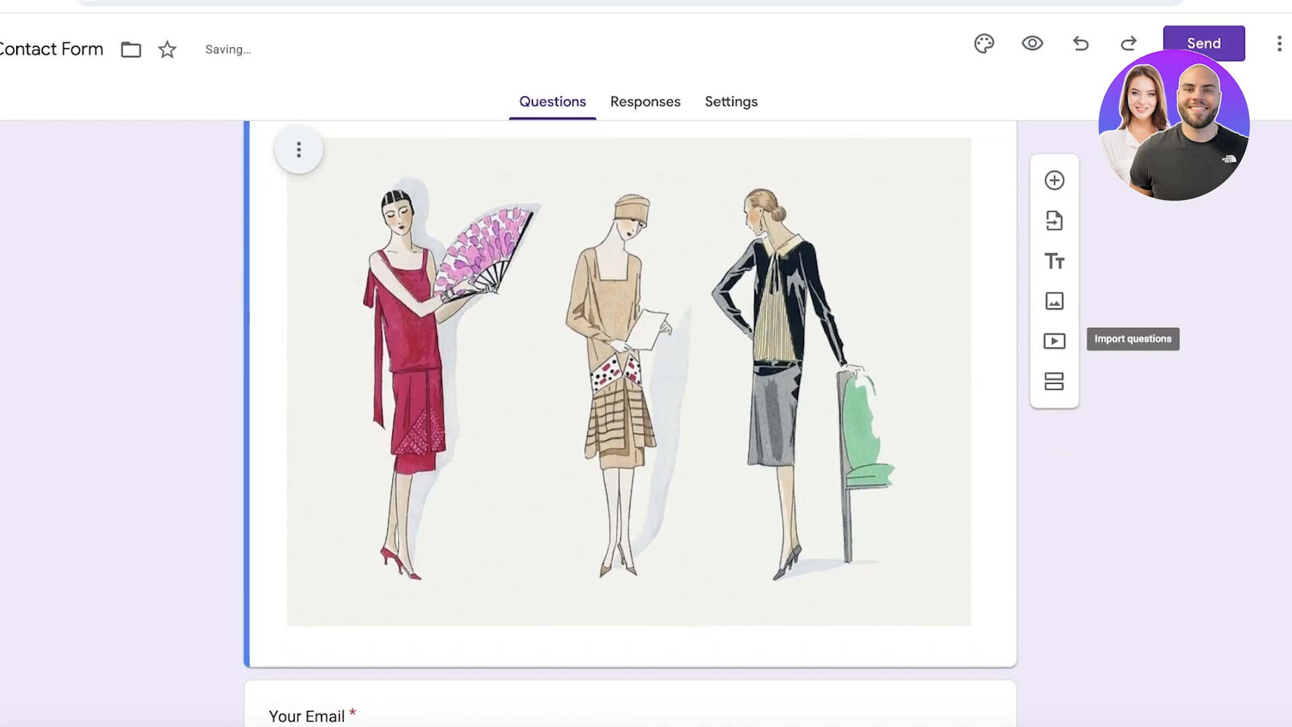
- Shrink the fashion illustration to about a third of its width and center align it
click(551, 441)
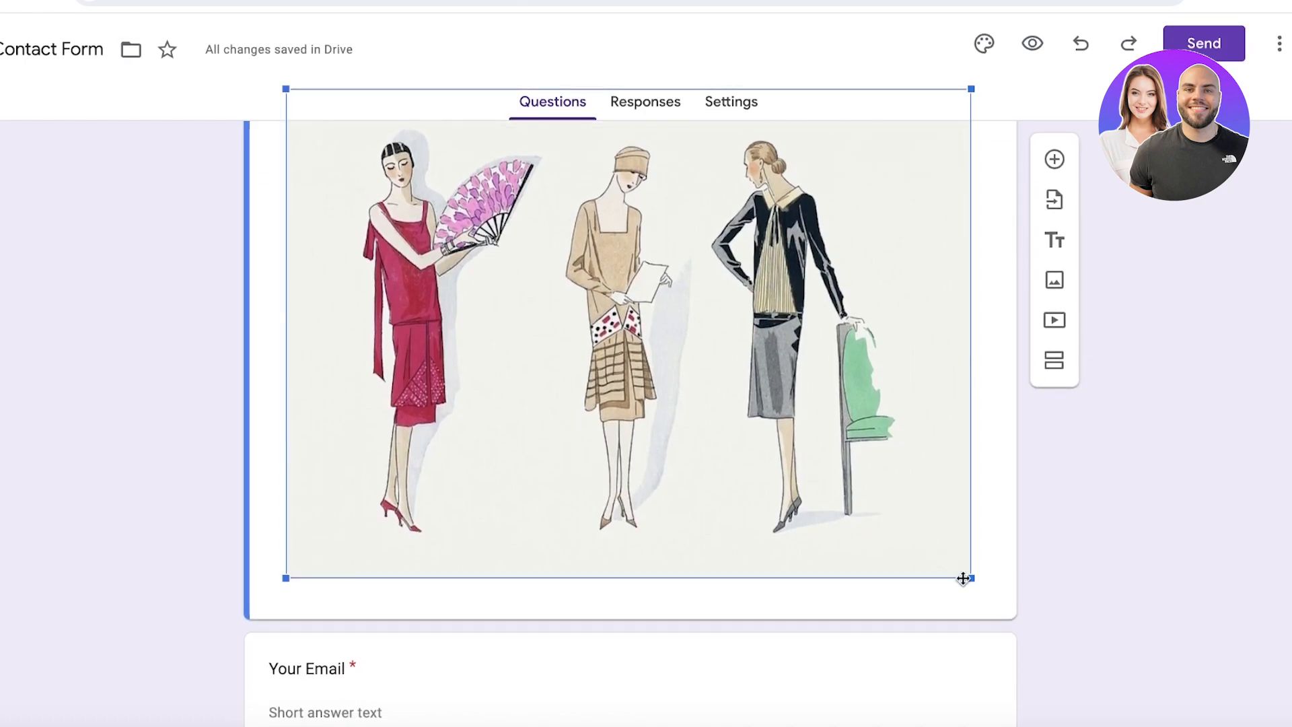
drag(971, 571, 510, 244)
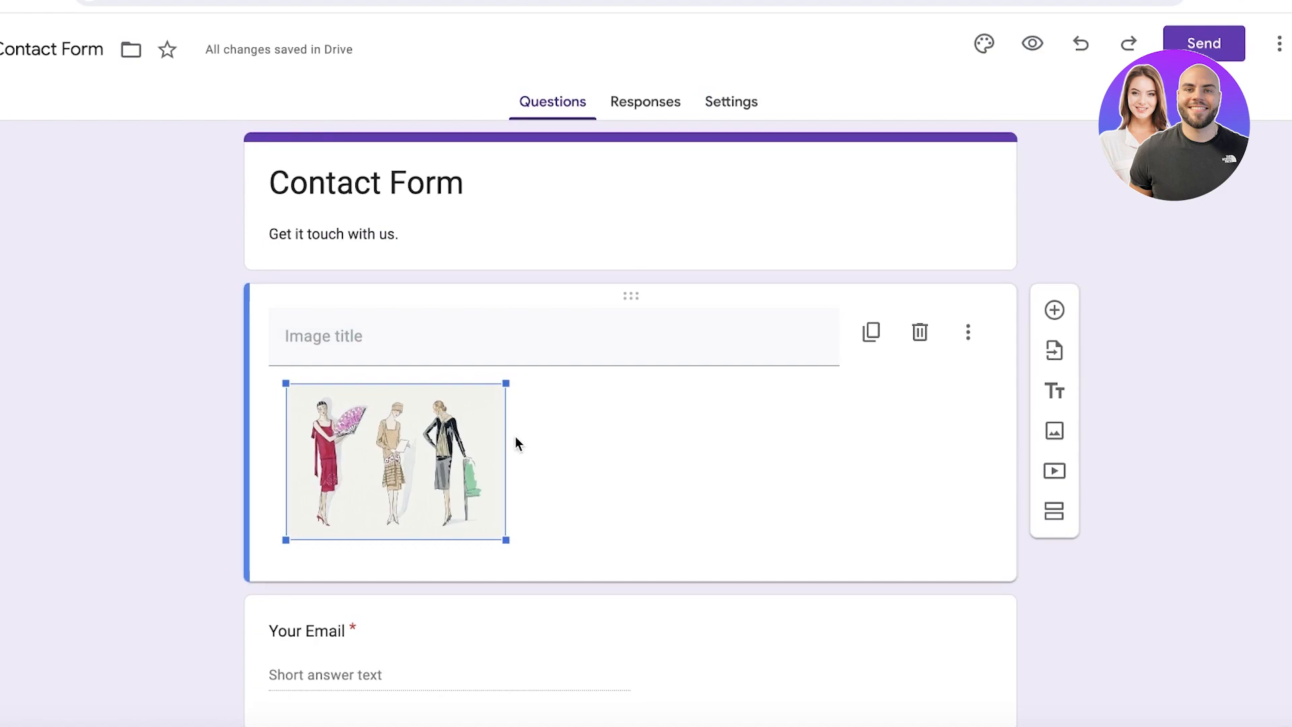
click(176, 418)
click(314, 397)
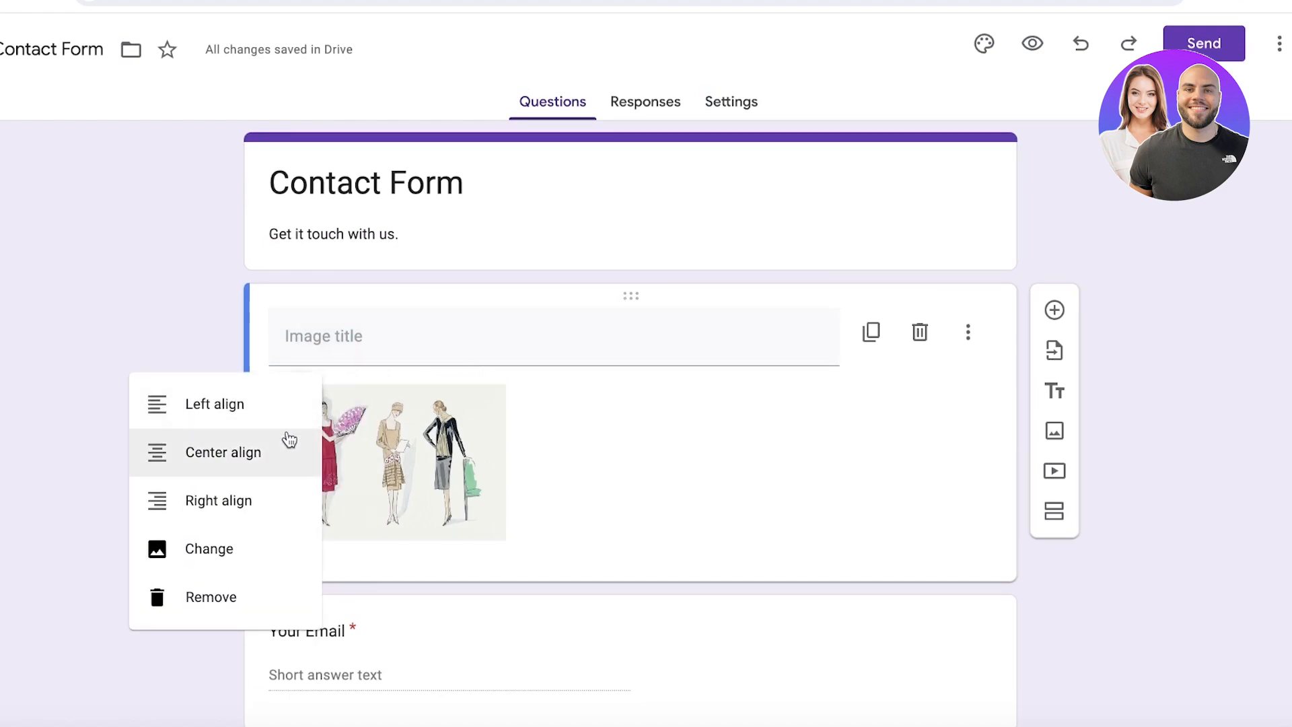
click(259, 469)
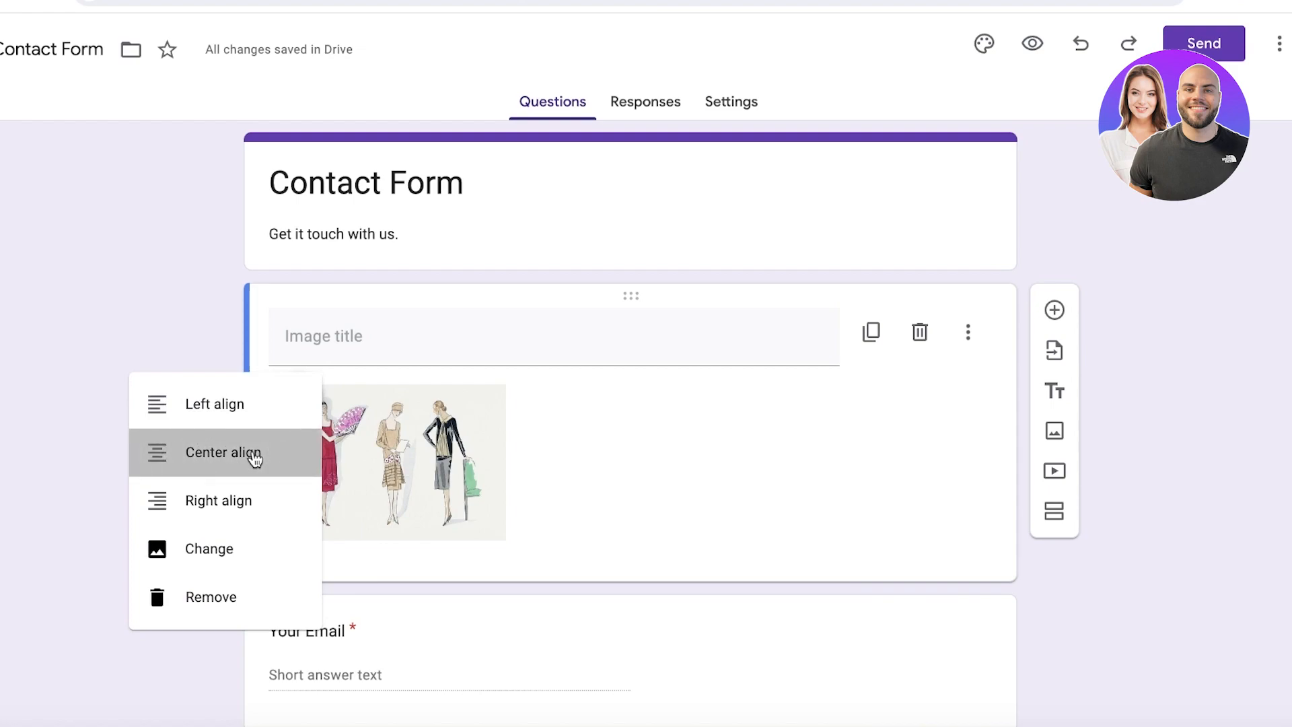
click(599, 452)
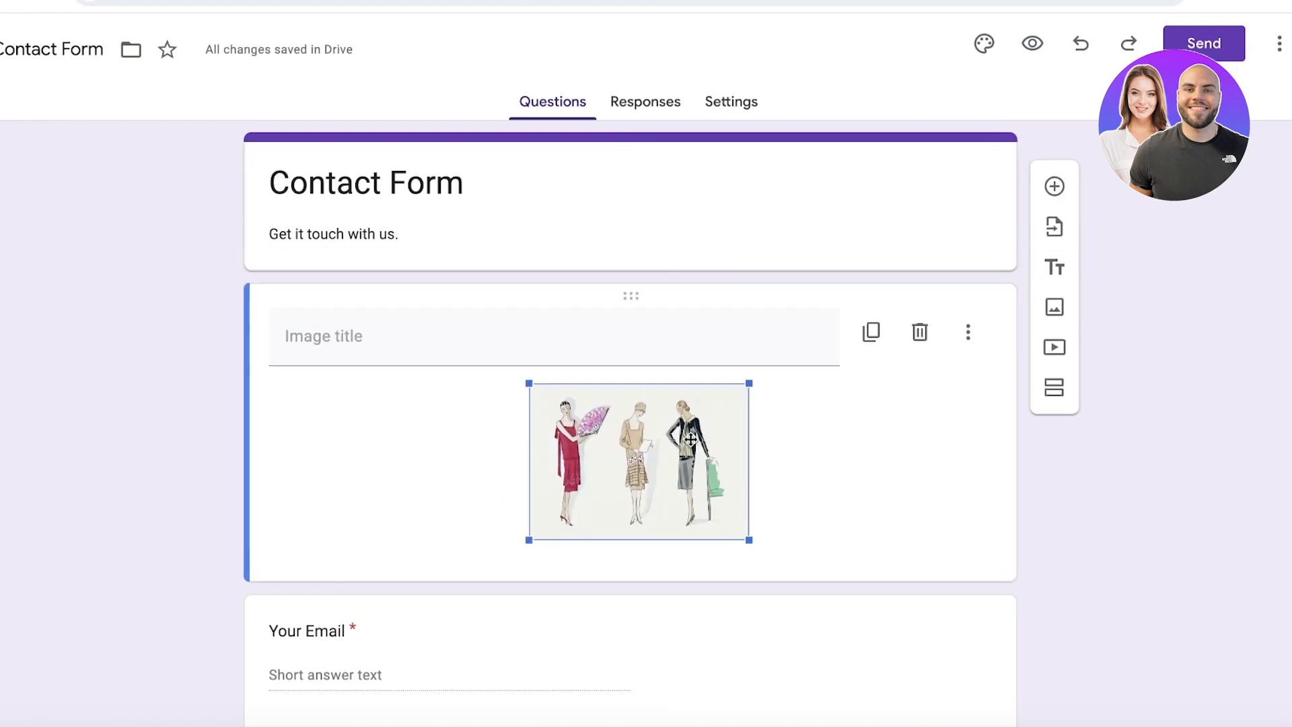
- Delete the fashion illustration block from the form and look over the remaining questions
click(918, 332)
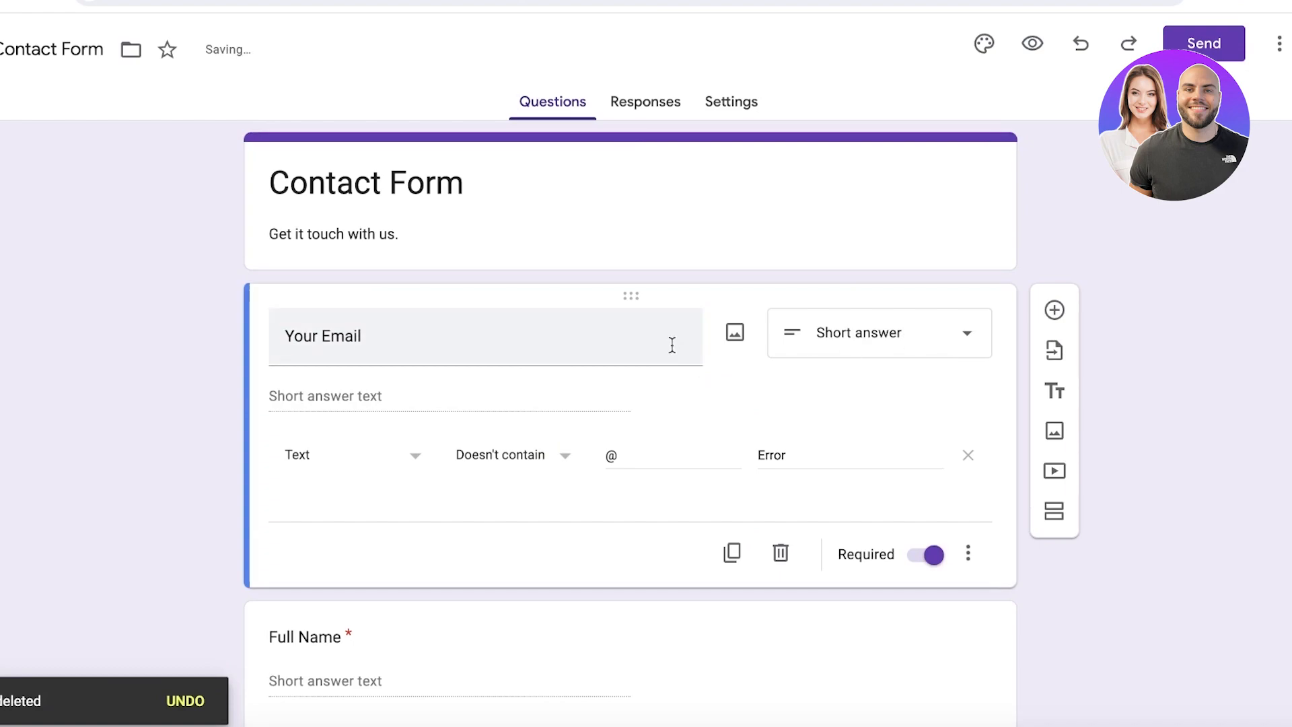
scroll(280, 481, down, 3)
scroll(297, 242, up, 3)
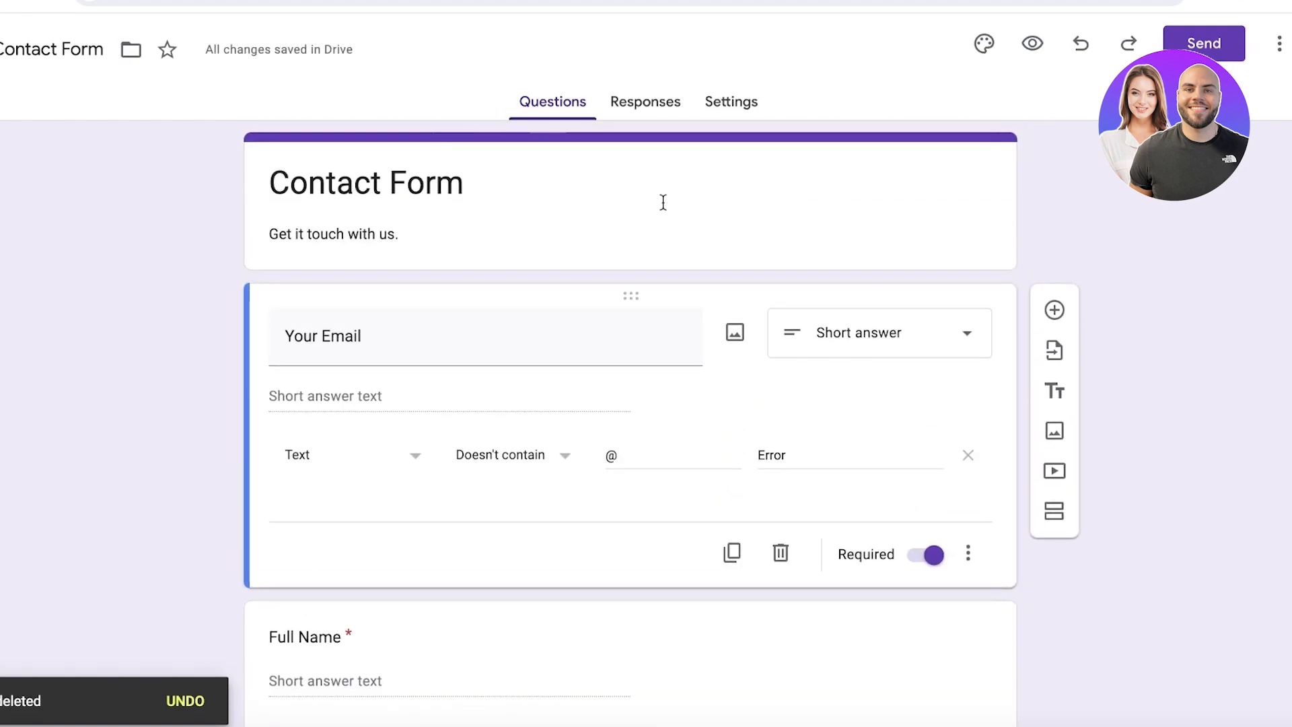
scroll(680, 290, down, 3)
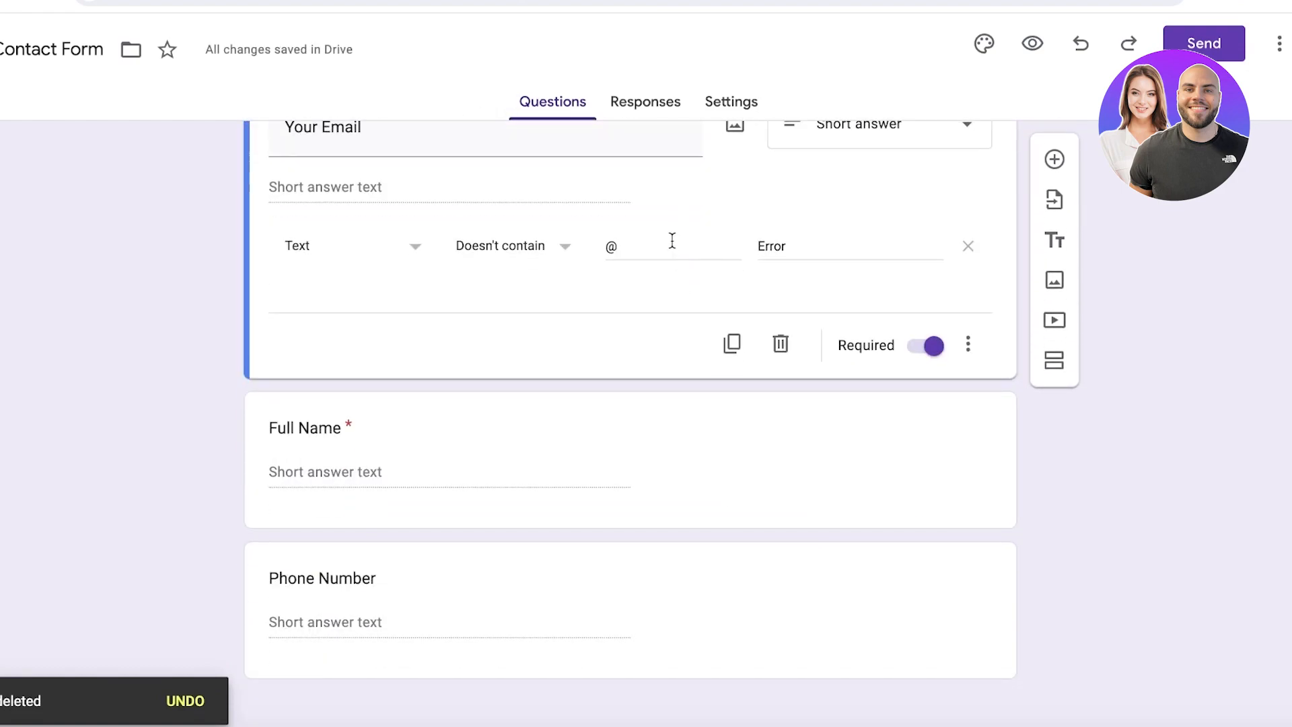
- View the form's responses page and the additional options for handling responses
click(673, 110)
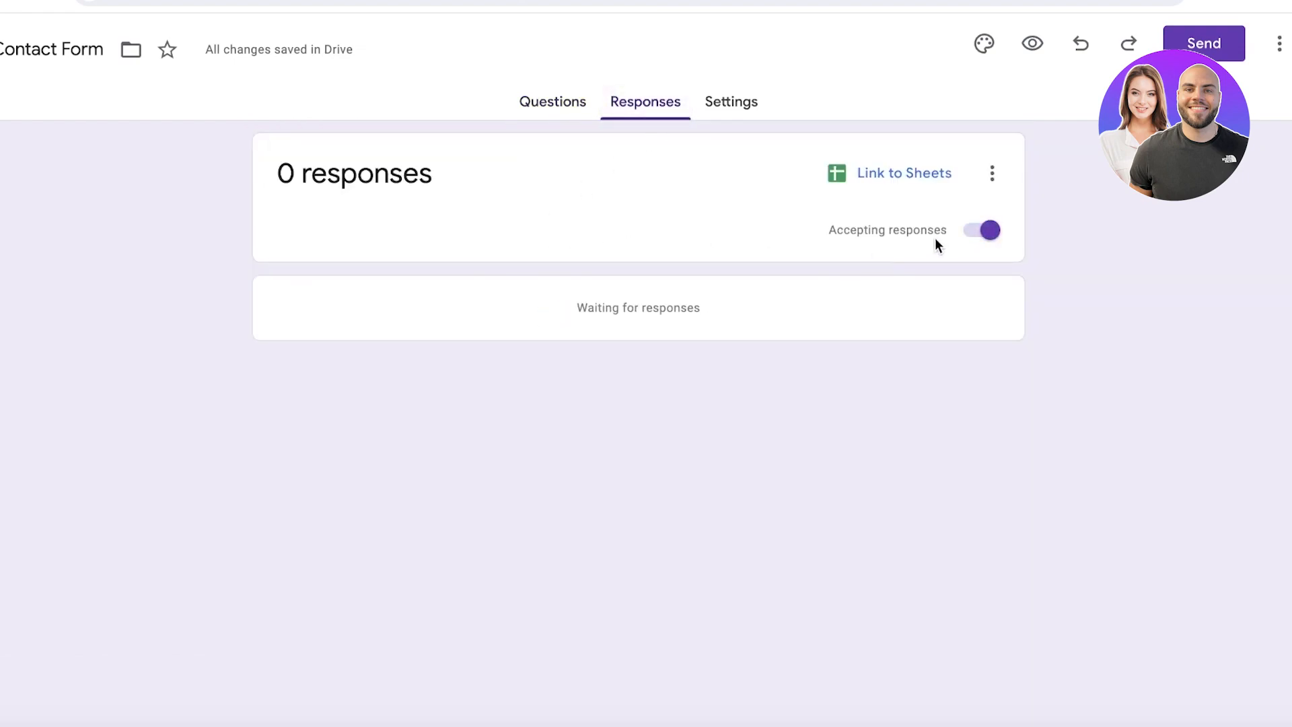
click(1007, 173)
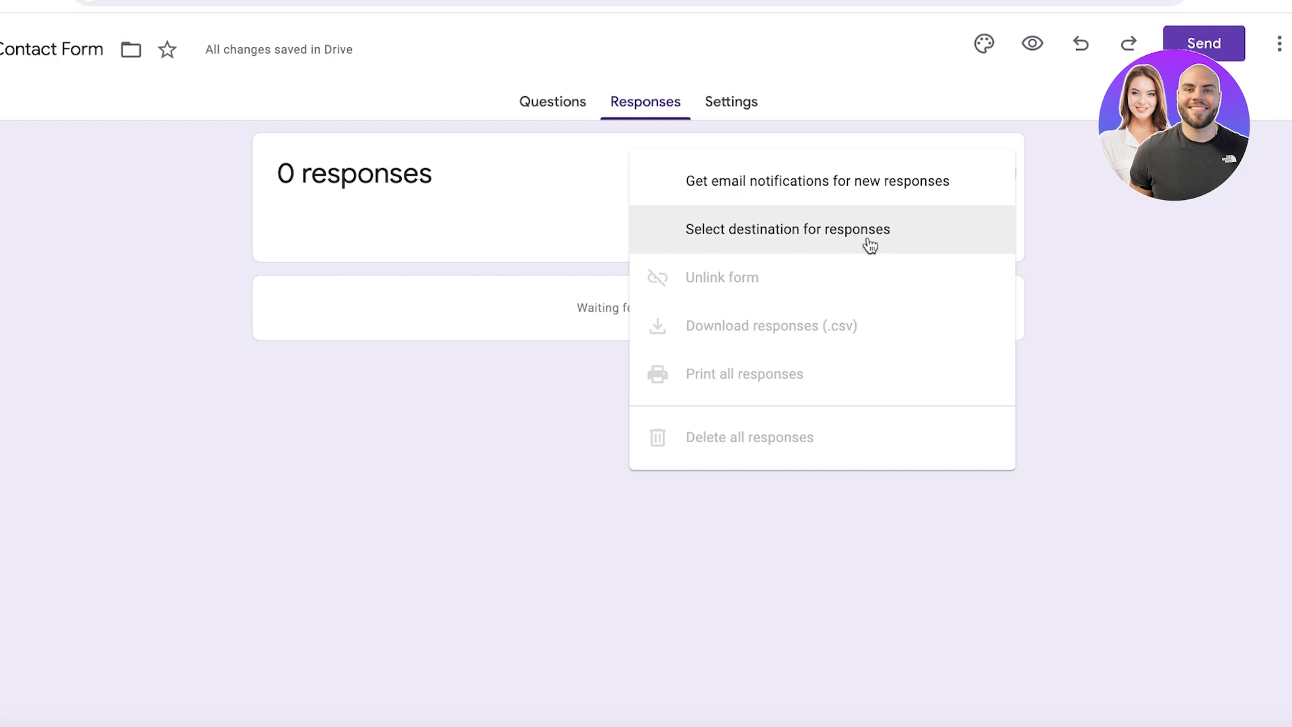
click(1148, 291)
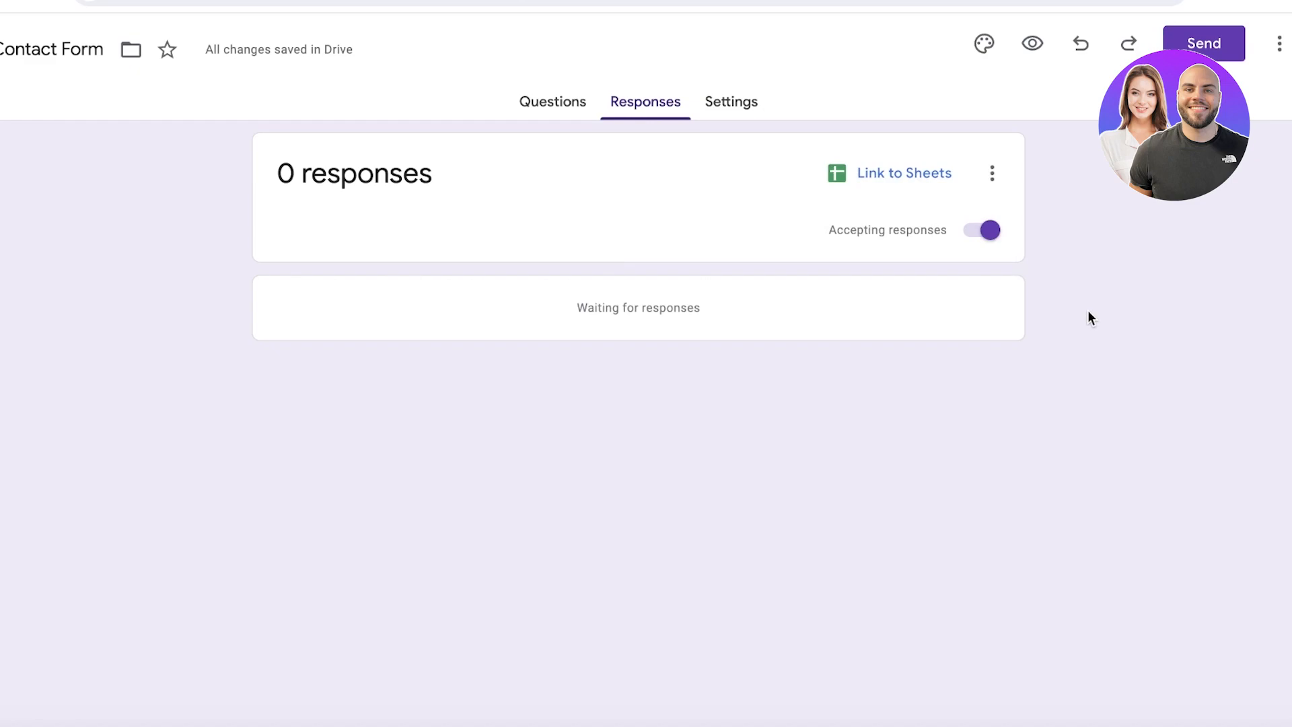
- Review the form's Responses and Presentation settings and turn on "Disable autosave for all respondents"
click(717, 118)
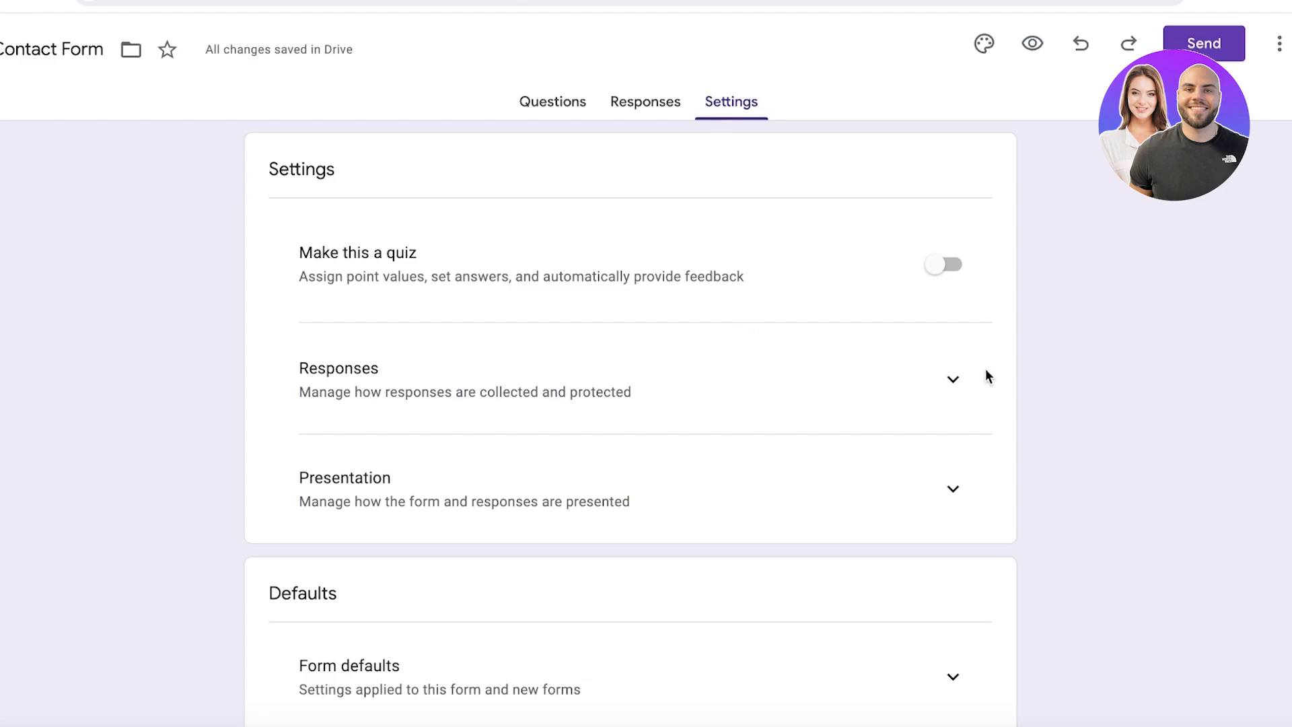
click(960, 378)
scroll(966, 378, down, 3)
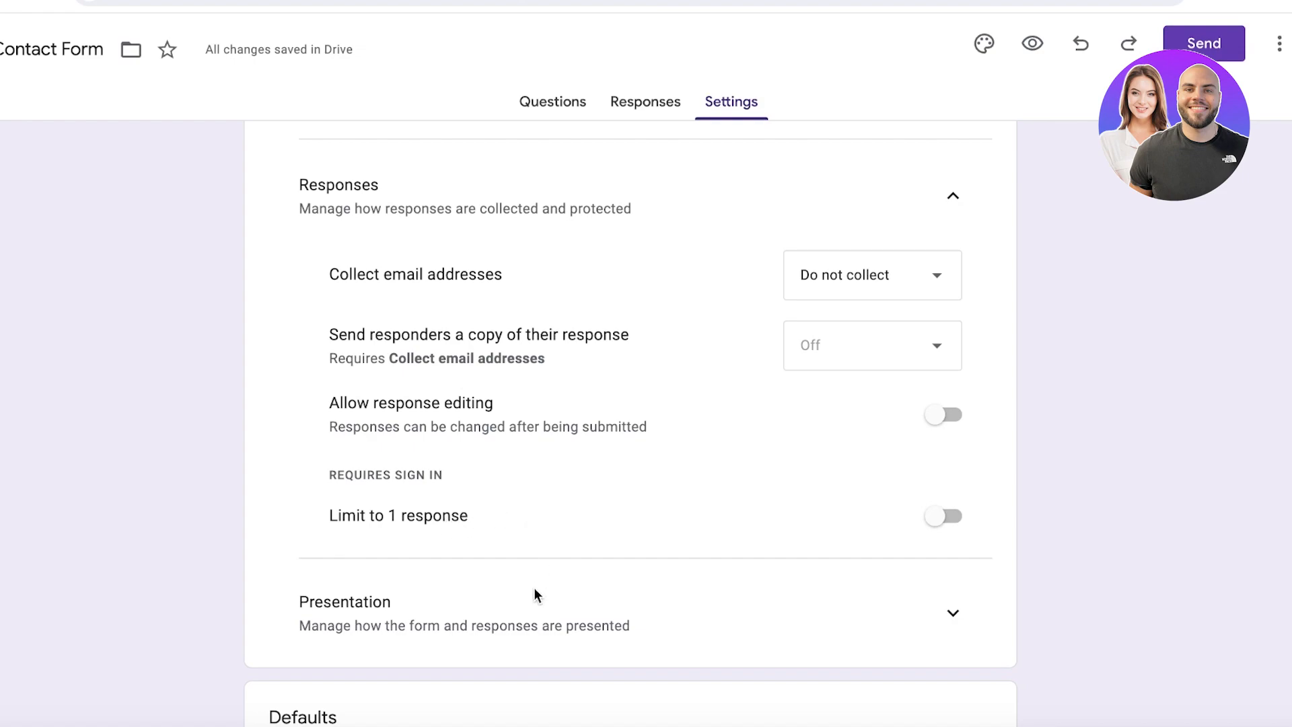
click(934, 629)
scroll(547, 522, down, 4)
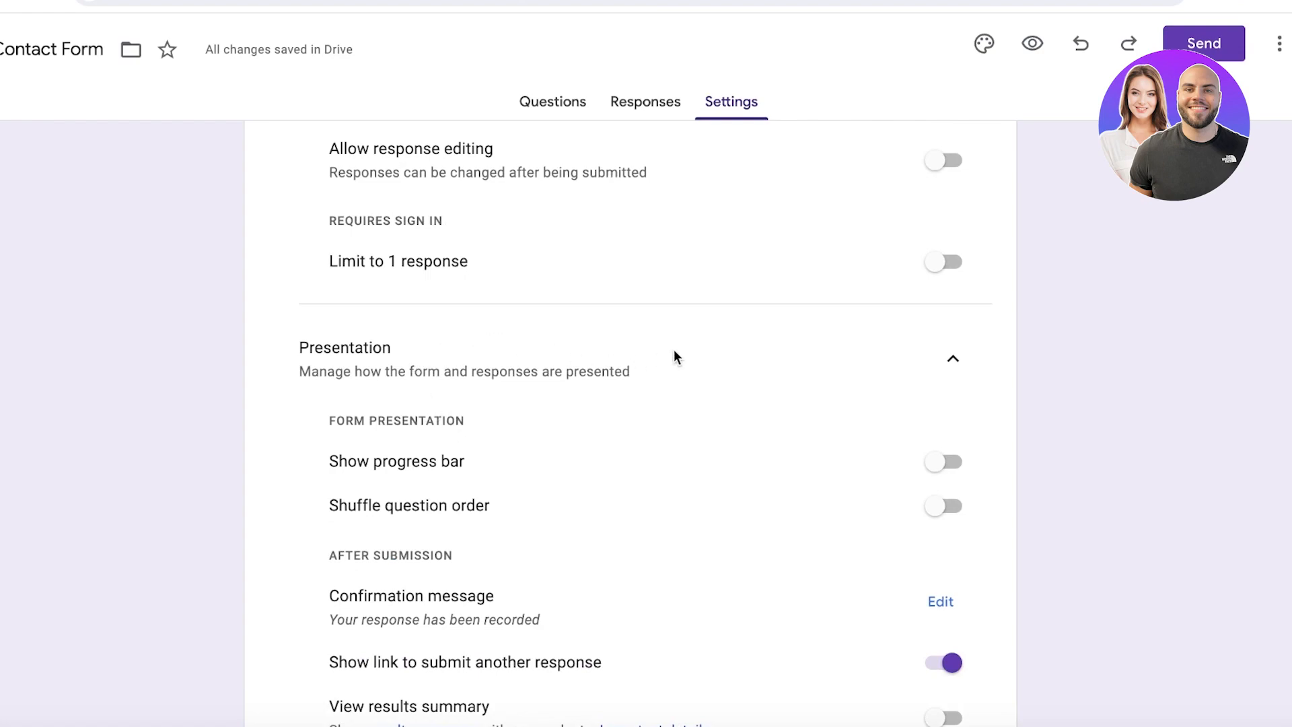
scroll(673, 351, down, 3)
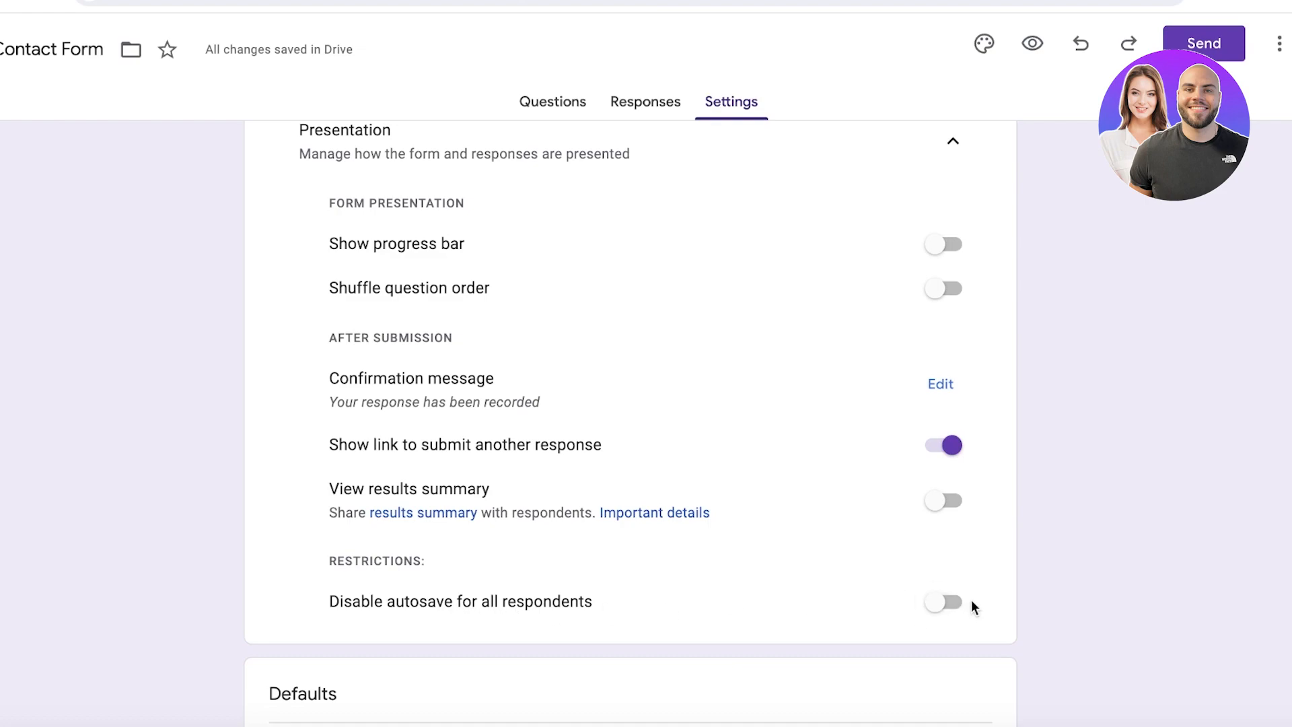
click(939, 603)
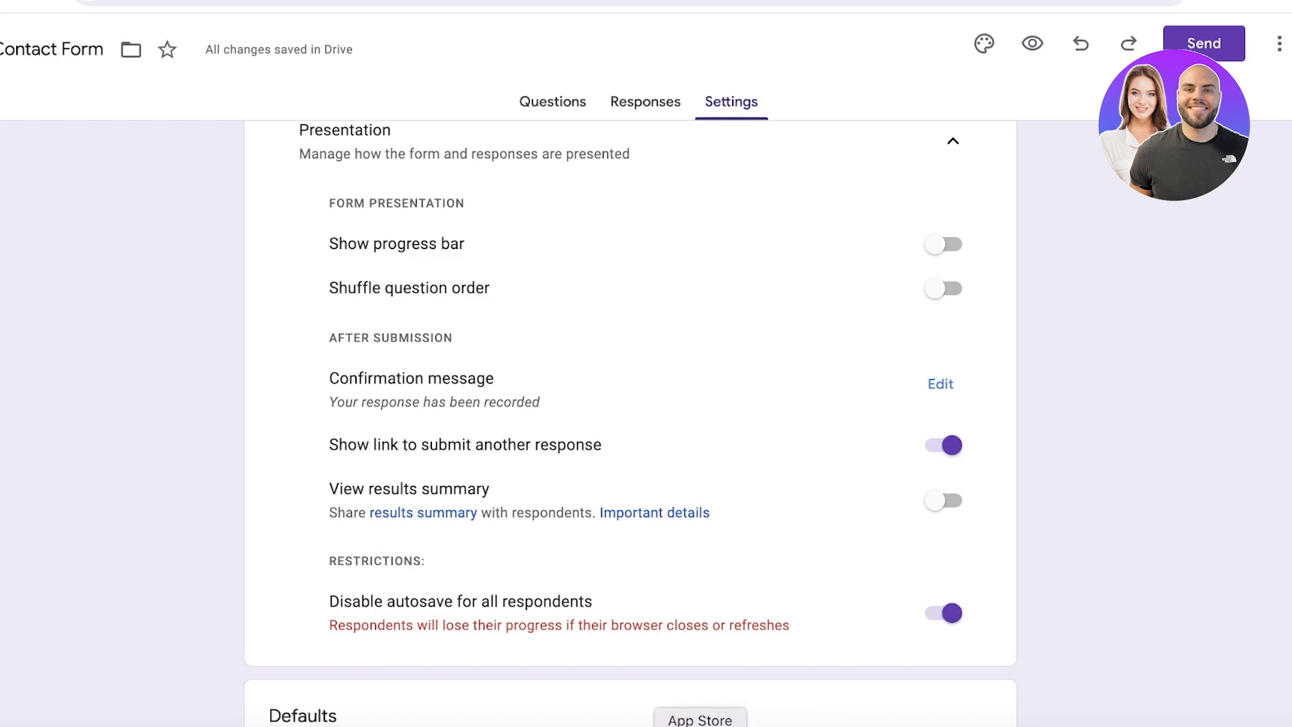
scroll(401, 589, up, 3)
scroll(458, 545, down, 3)
- Expand the form defaults and question defaults in the settings to examine their options
scroll(458, 545, down, 5)
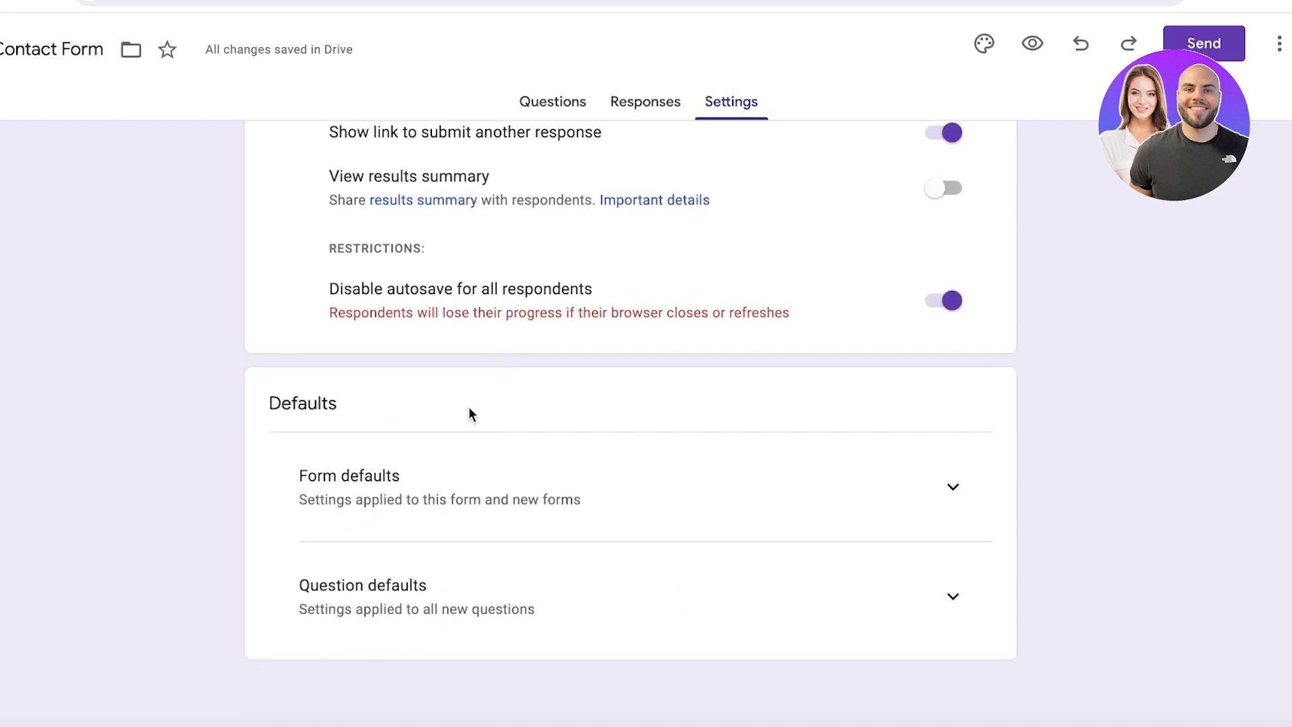
click(964, 494)
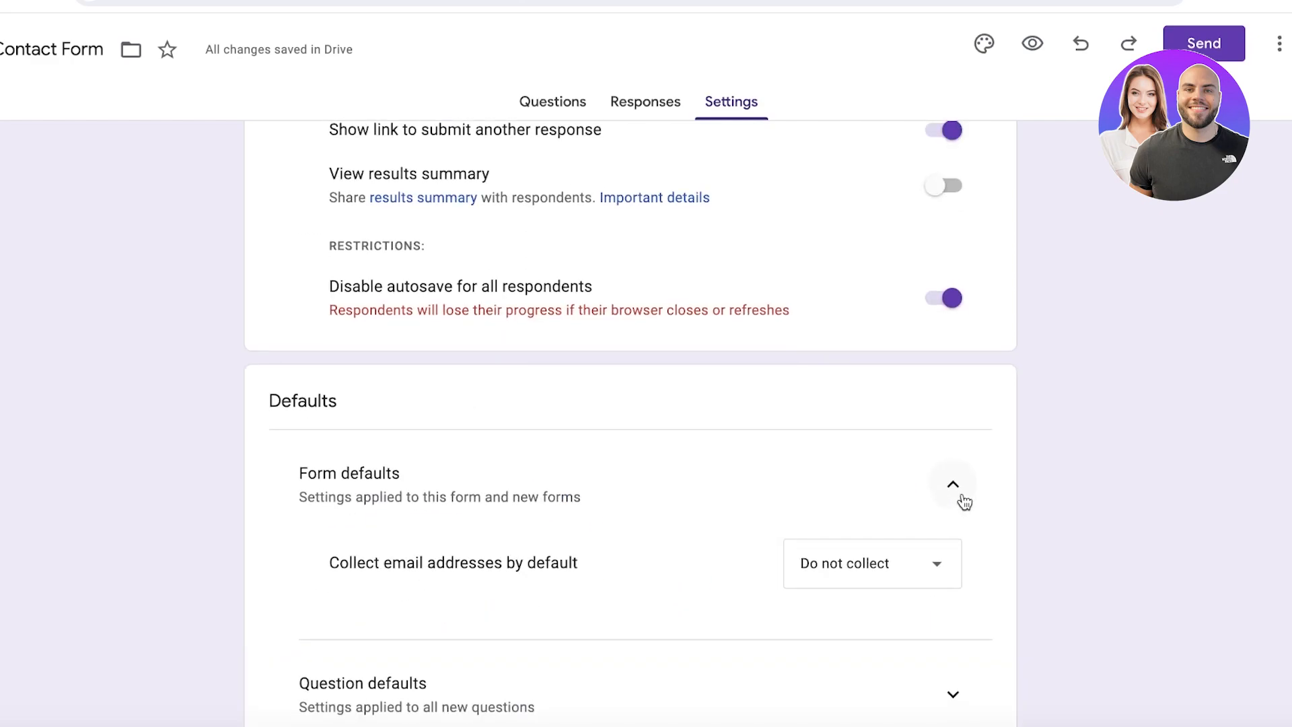
scroll(969, 579, down, 2)
click(973, 593)
scroll(974, 592, down, 1)
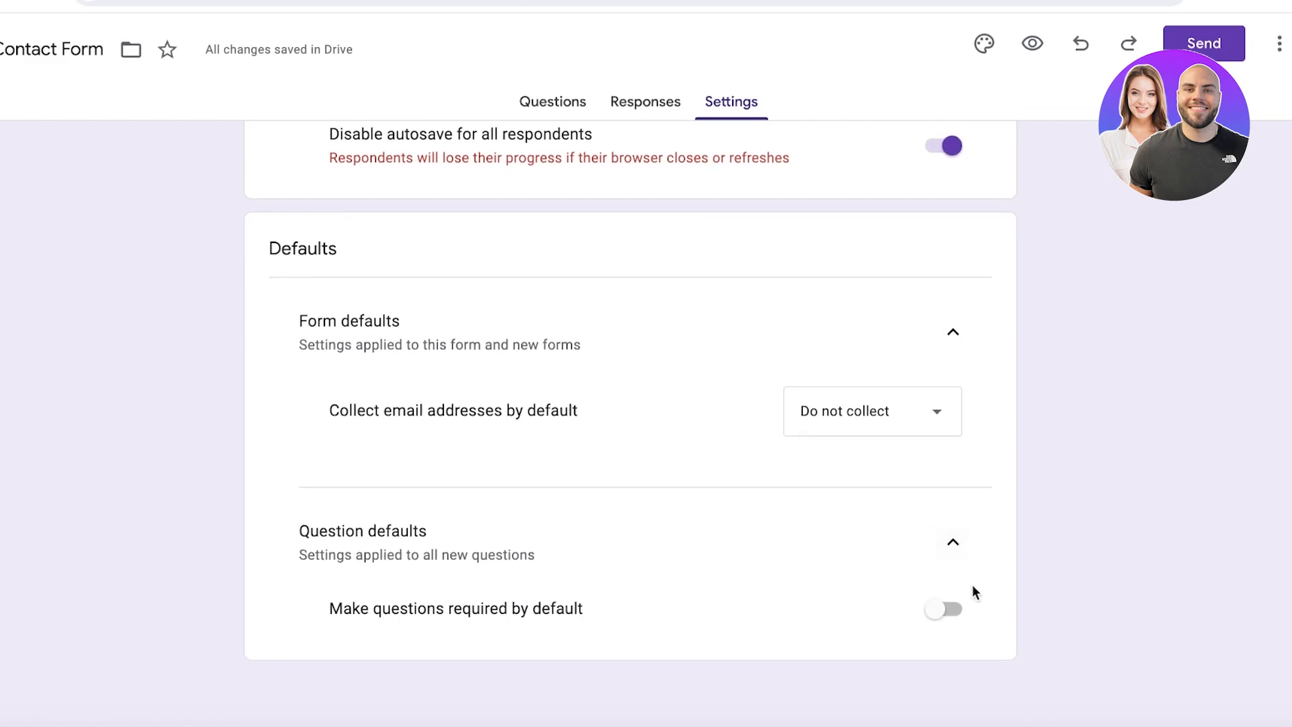
scroll(1103, 495, up, 15)
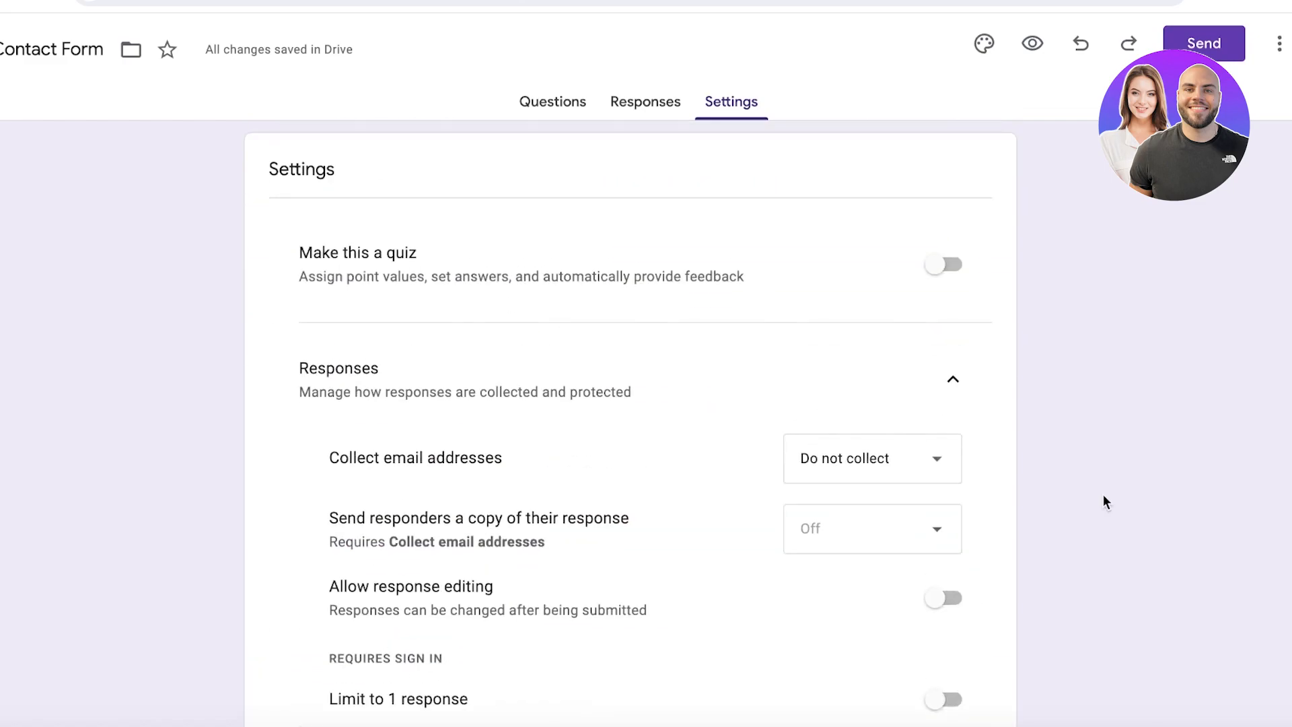
- Copy the contact form's HTML embed code from the sending options and close the dialog without emailing the form
click(580, 96)
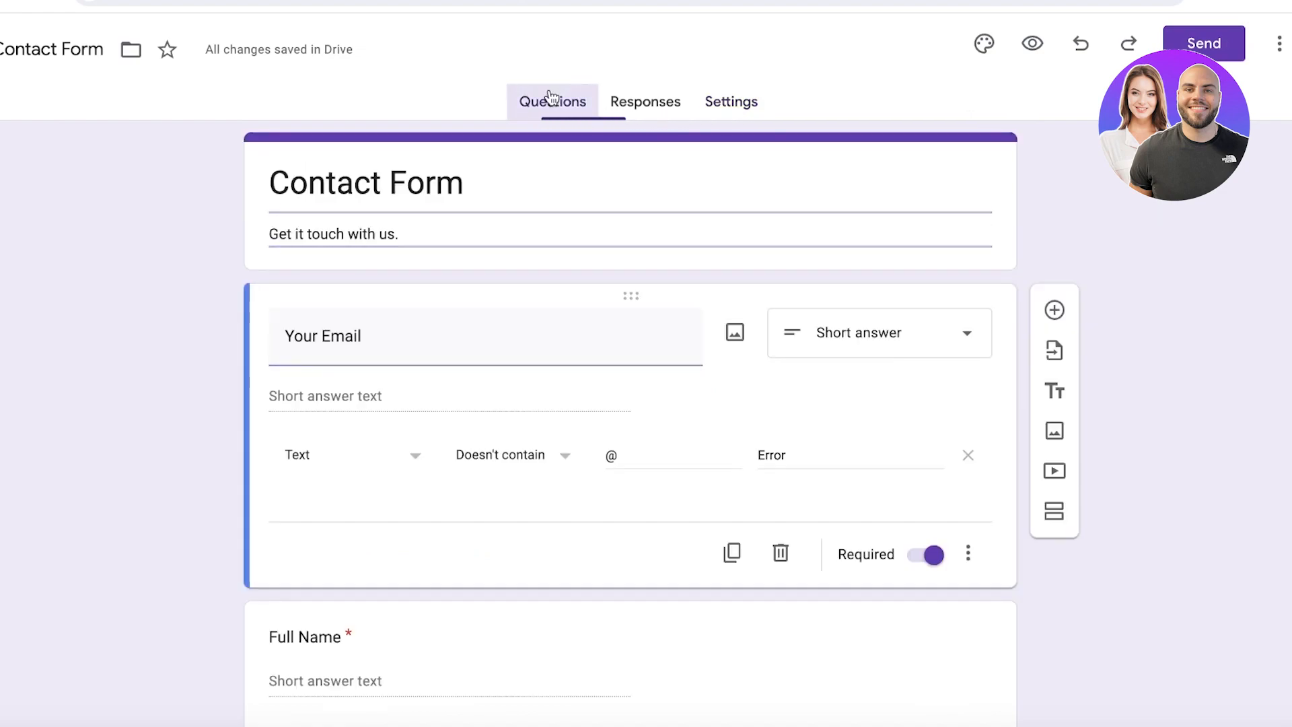
click(1189, 40)
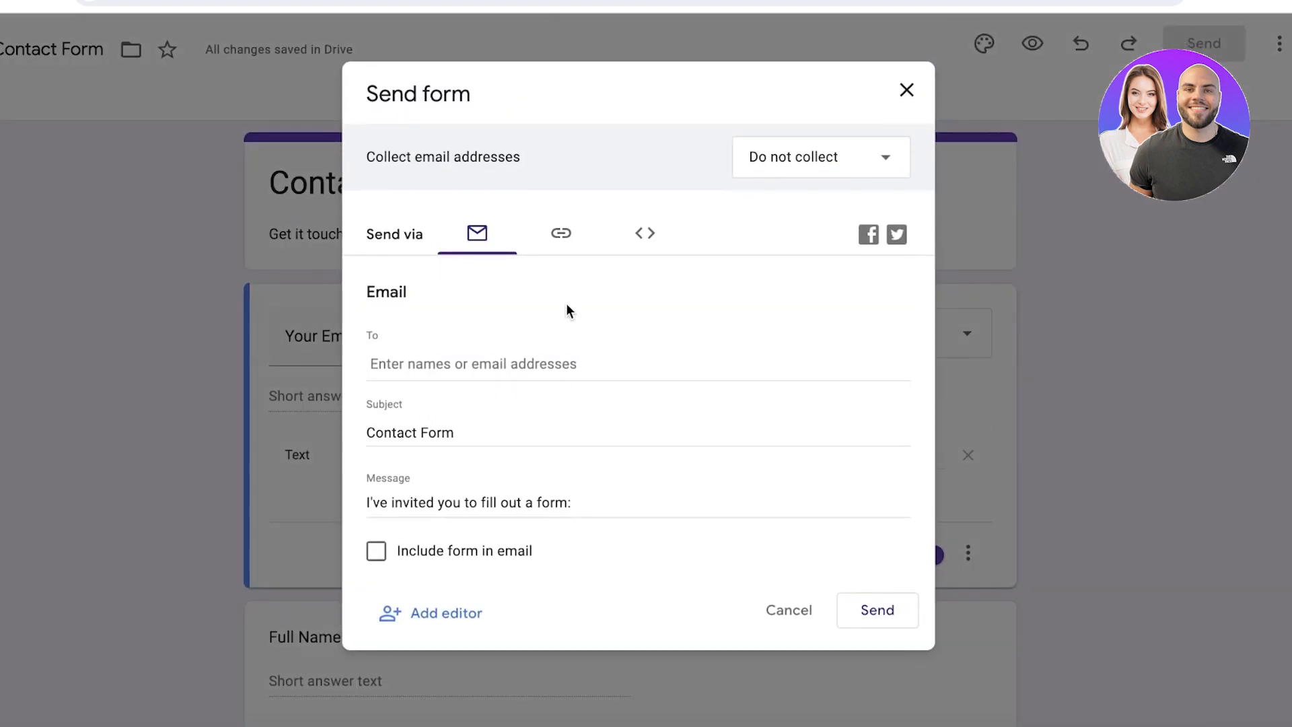
click(802, 161)
click(801, 161)
click(651, 235)
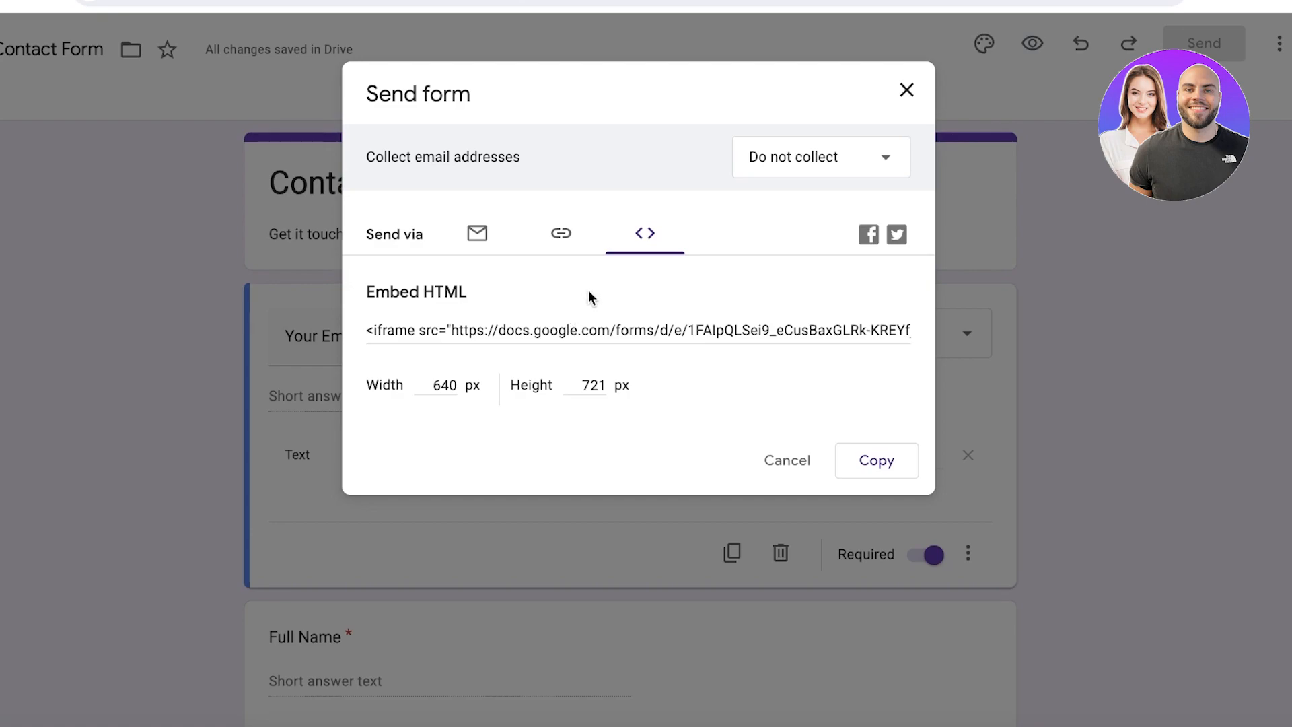
click(875, 460)
click(477, 236)
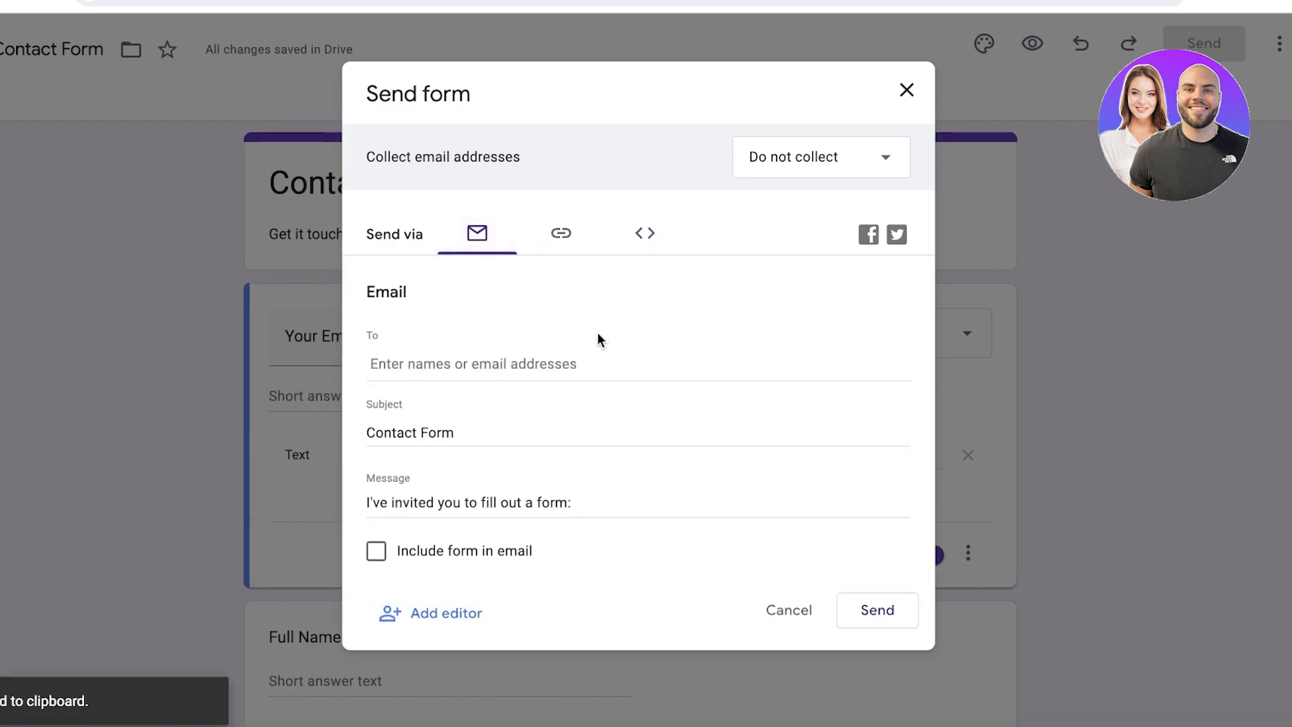
click(905, 90)
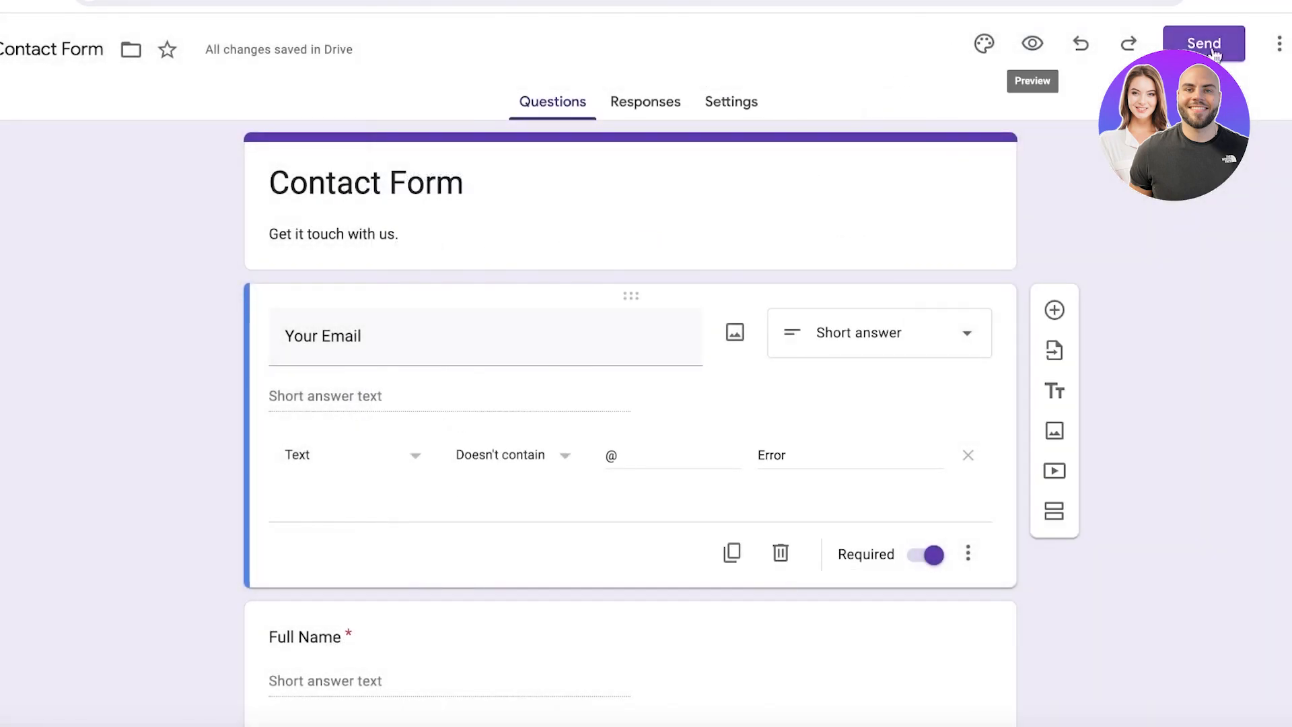
- View the contact form's additional options, such as printing, collaborators and add-ons, and close them
click(1277, 47)
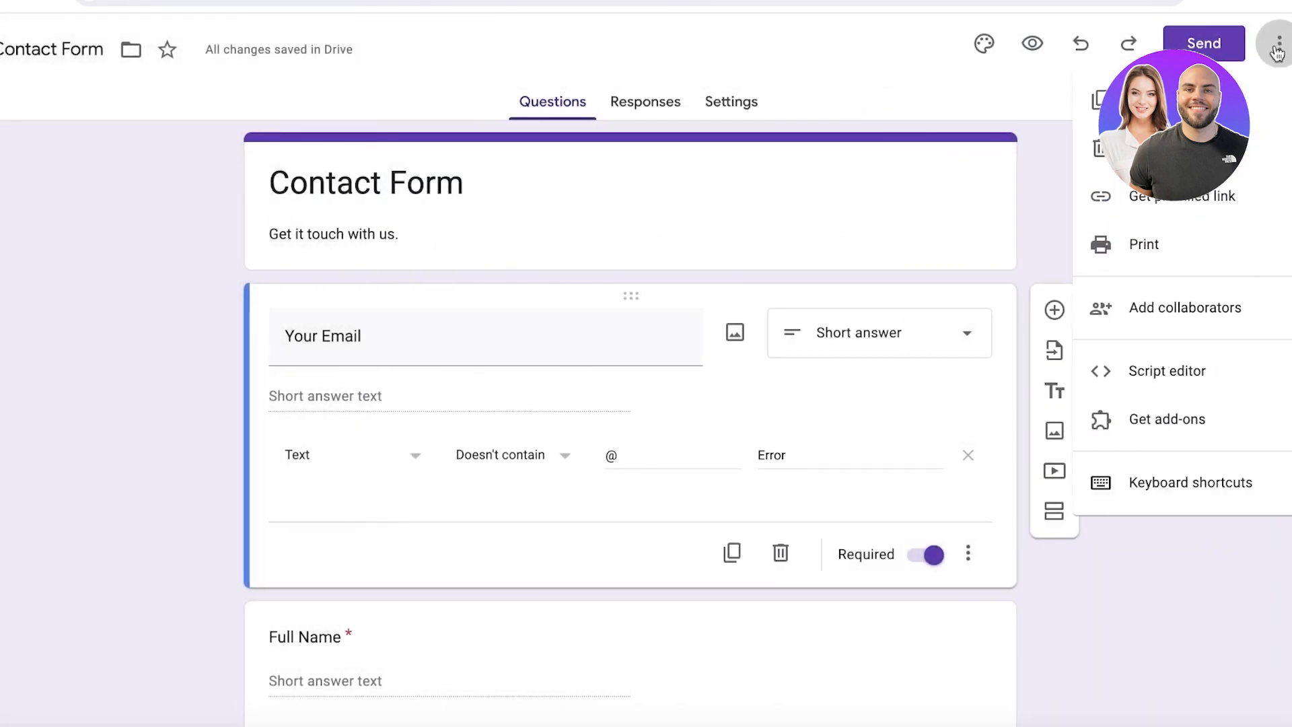
click(1145, 564)
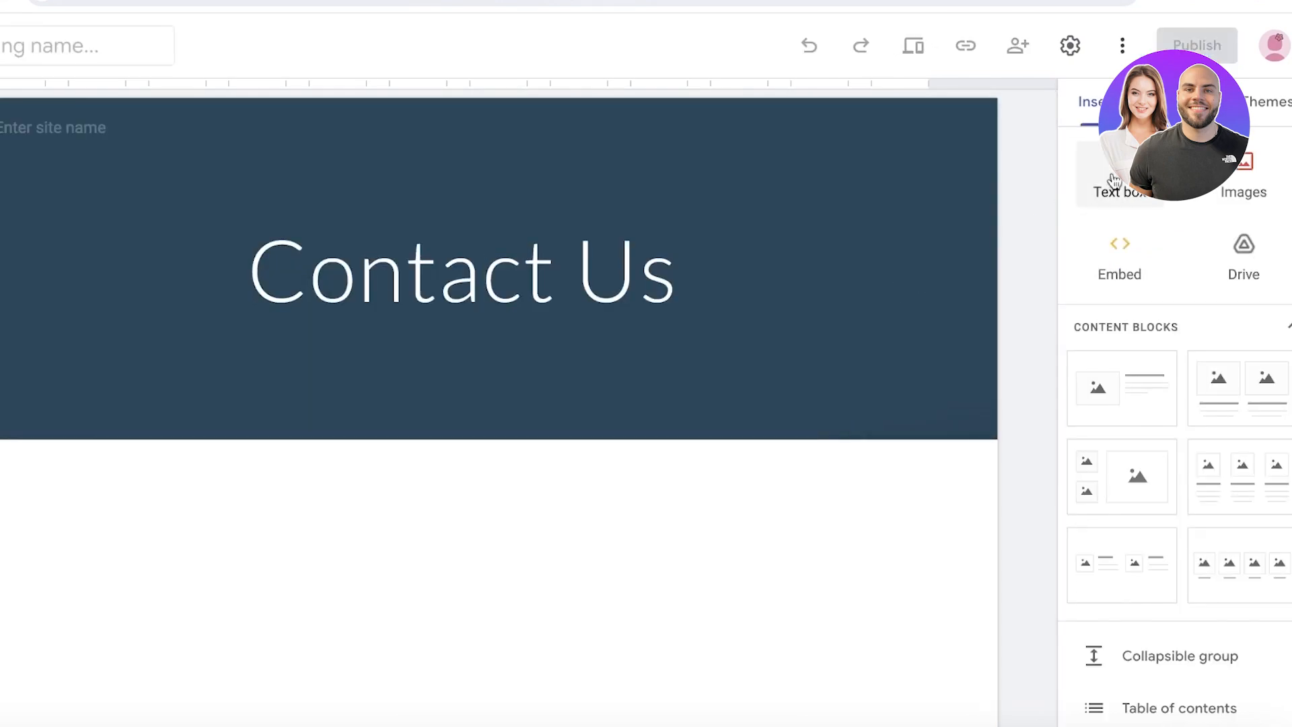
- Switch to the Mira site in Google Sites and insert the existing Contact Form on the Contact Us page
click(457, 296)
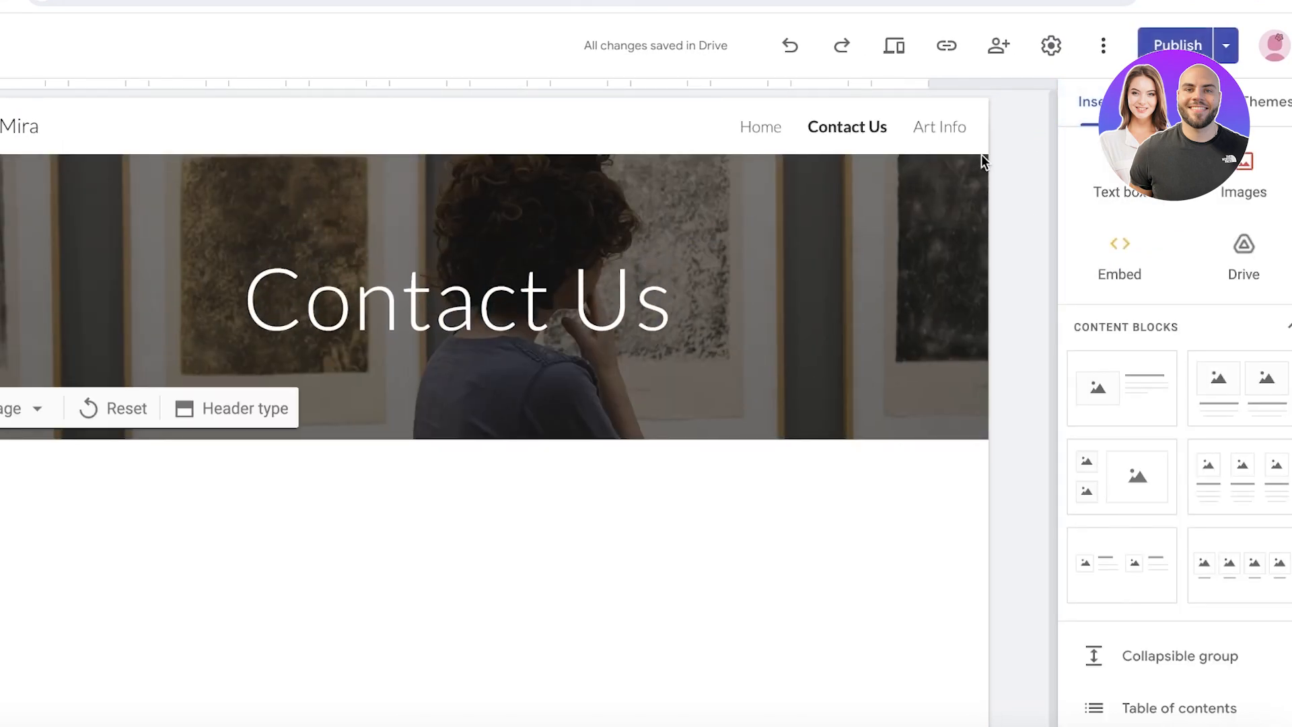
scroll(1162, 222, down, 10)
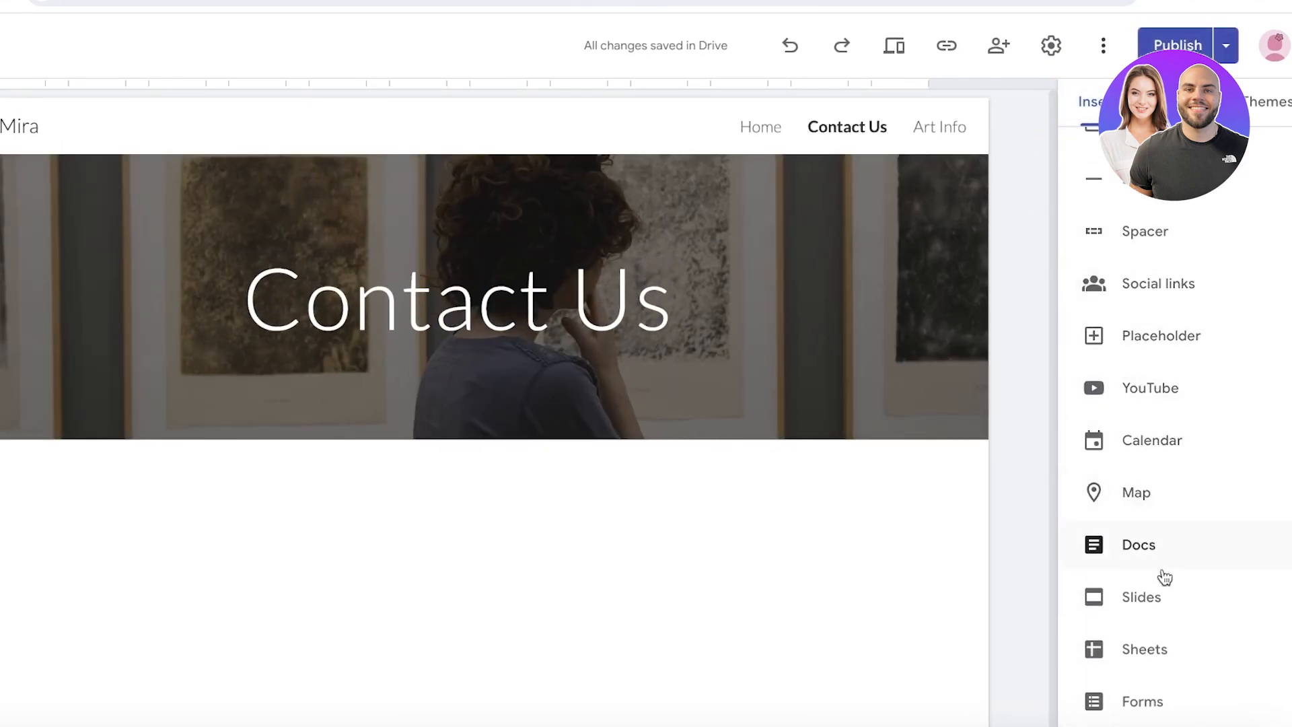
click(1143, 701)
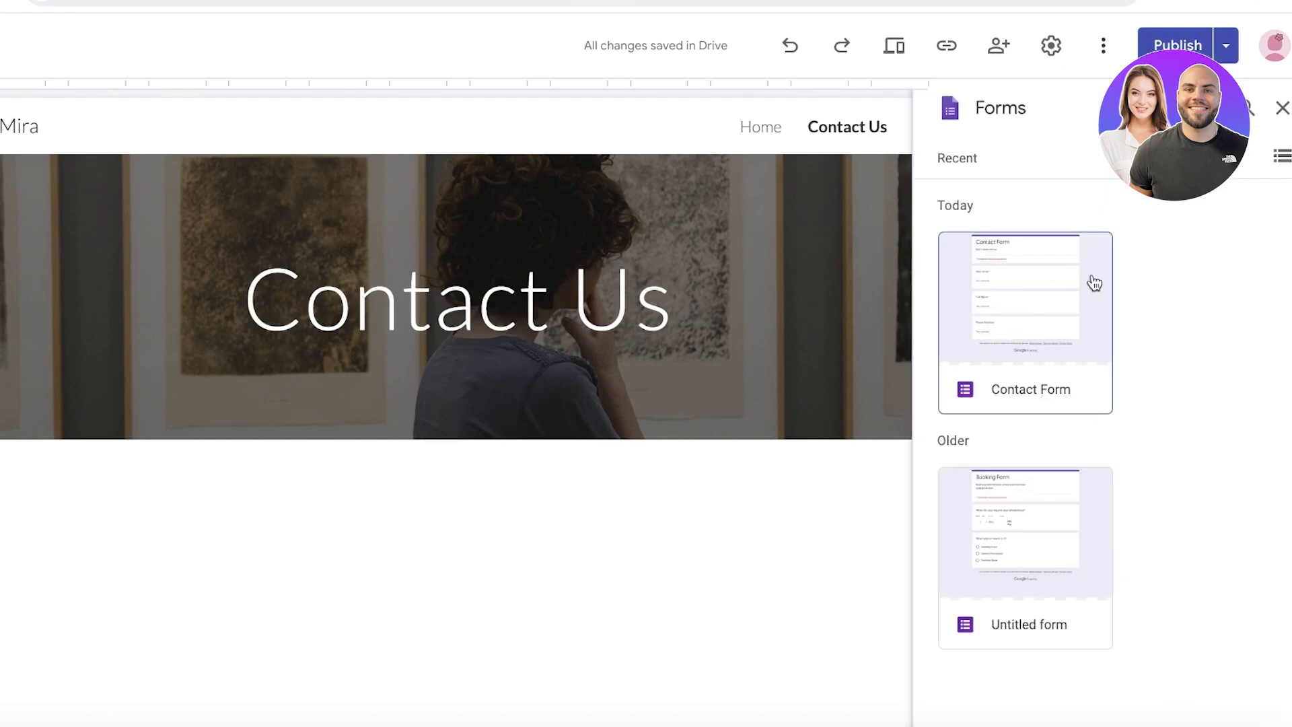
click(1030, 259)
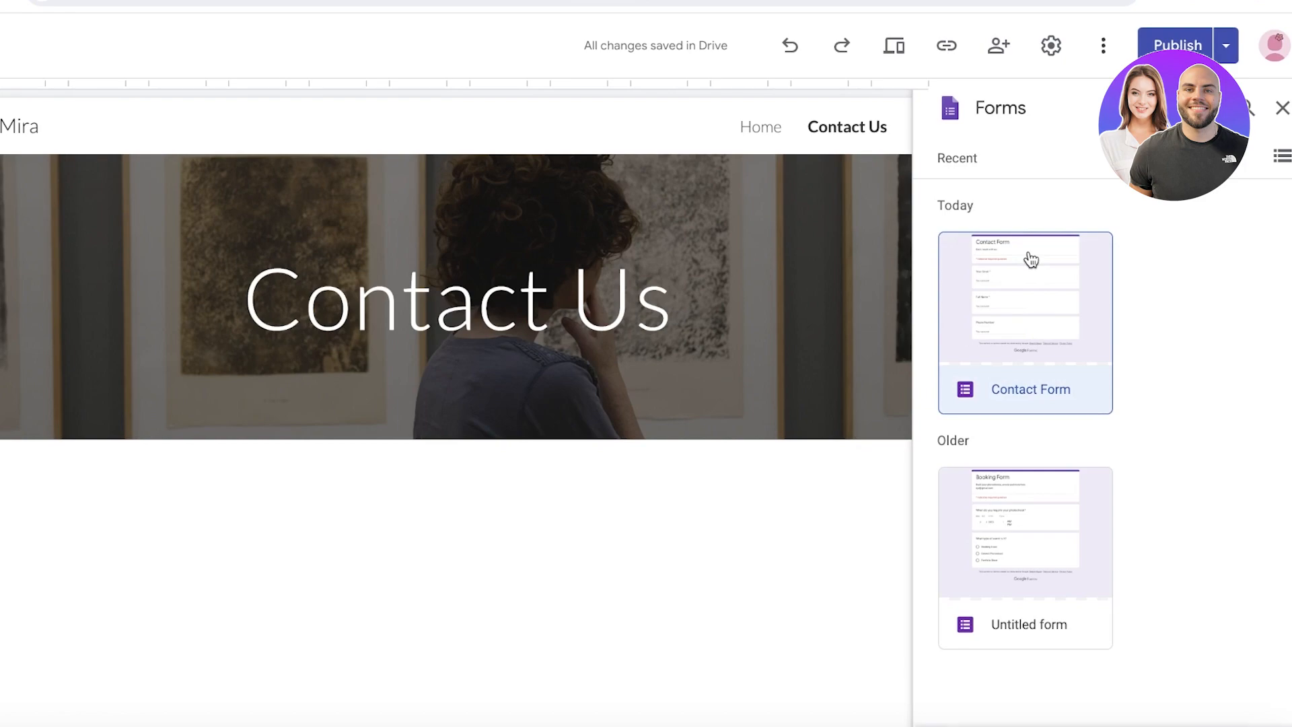
click(1255, 718)
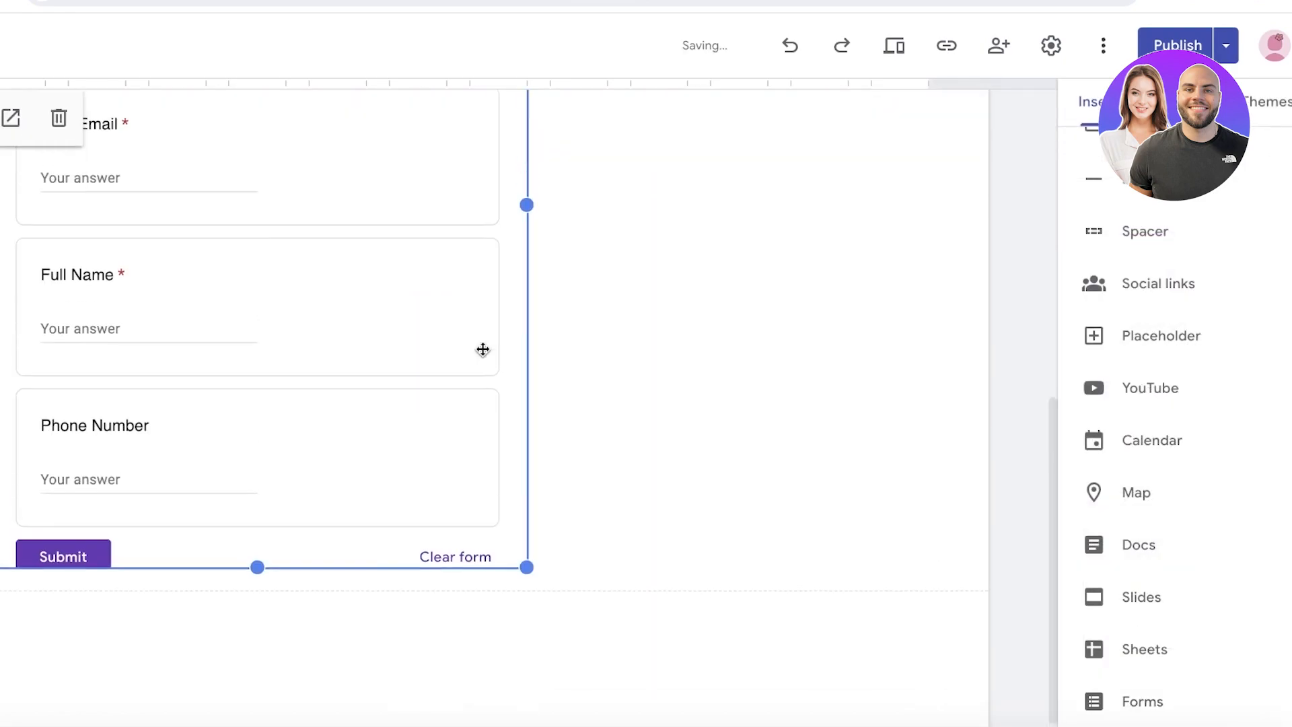
- Widen the embedded form to the full content width, increase its height to fit all questions, and check it against the page header
drag(601, 465, 1001, 464)
drag(531, 516, 530, 637)
scroll(577, 422, up, 4)
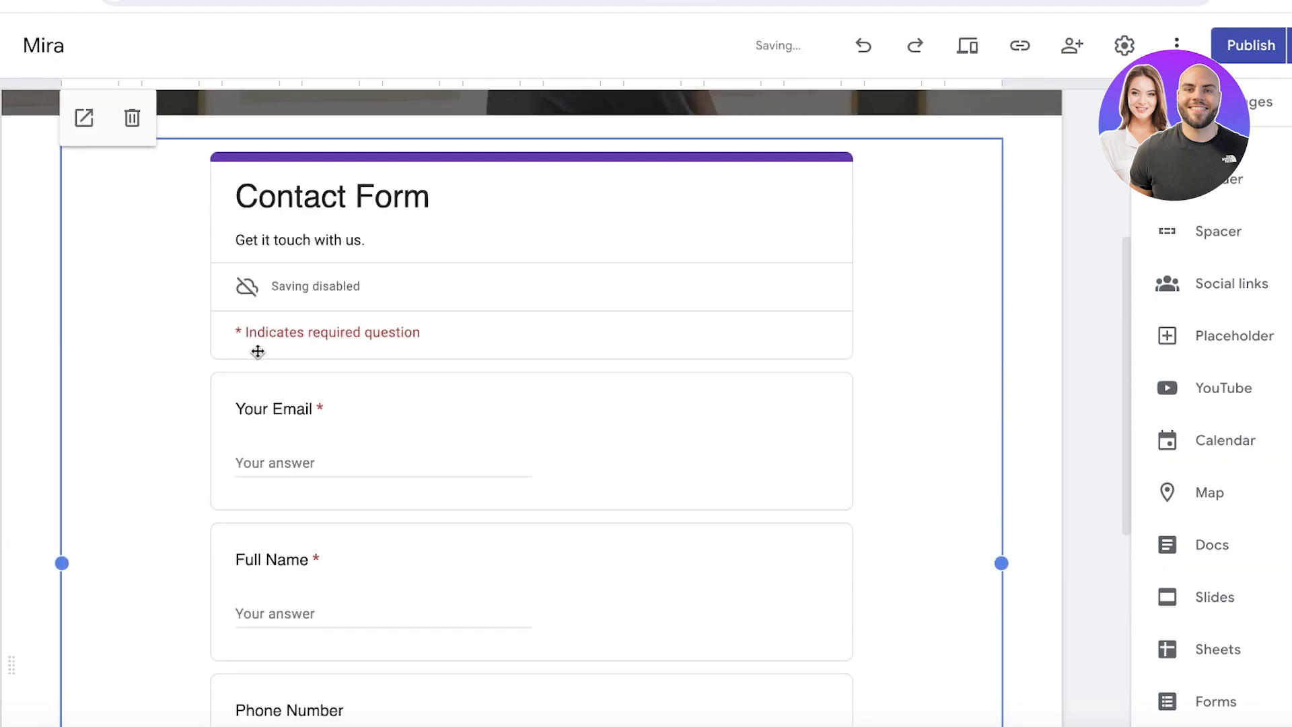
scroll(902, 380, up, 4)
click(794, 202)
click(993, 195)
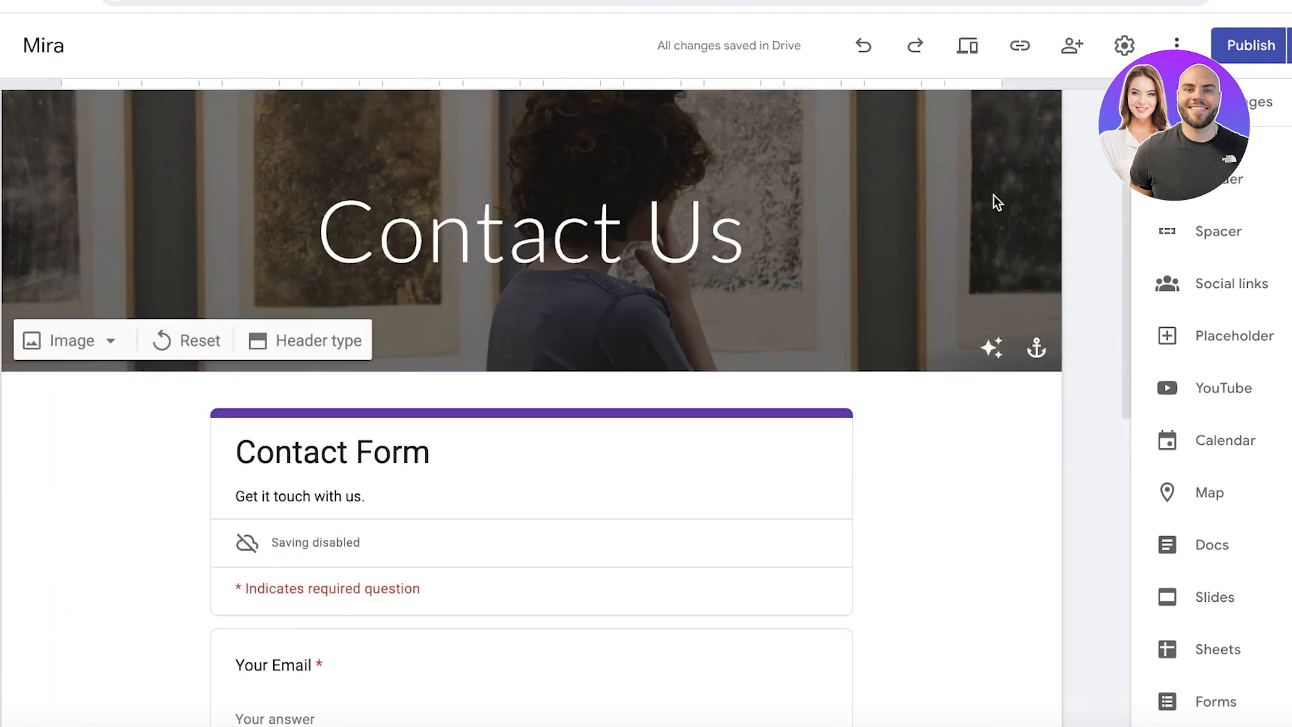
scroll(740, 397, down, 10)
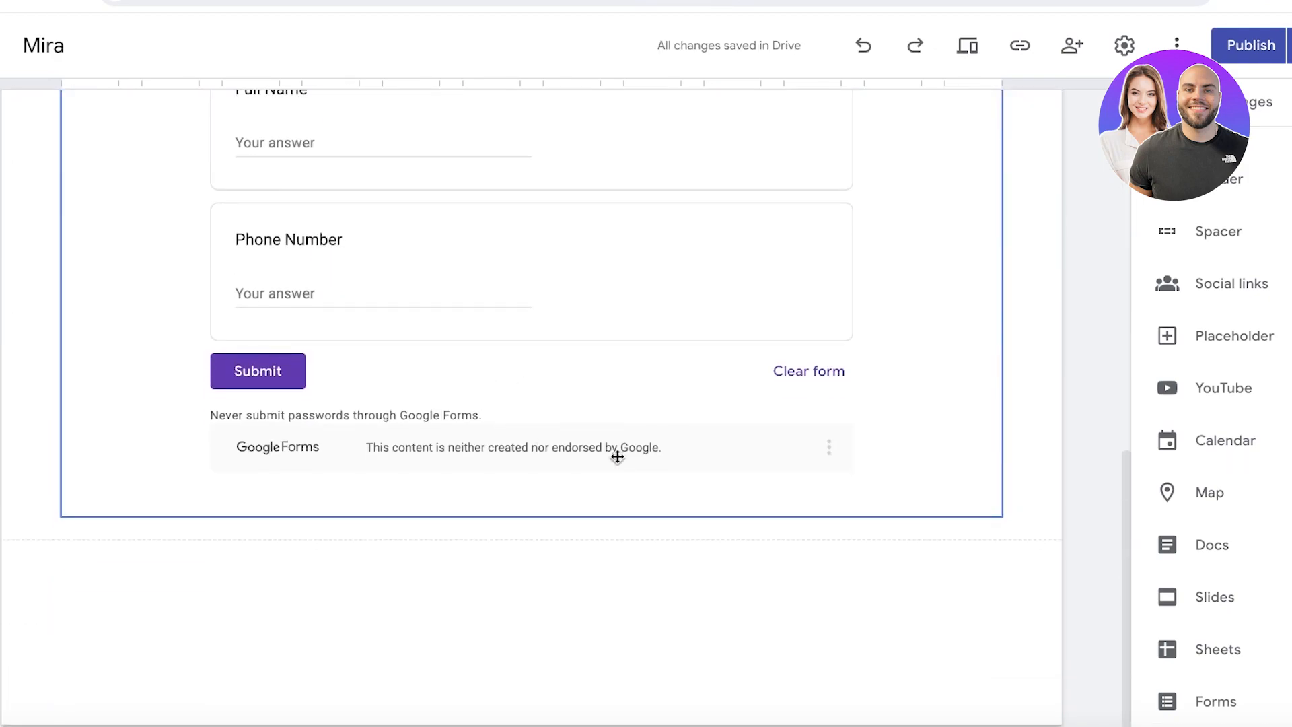
scroll(917, 402, up, 10)
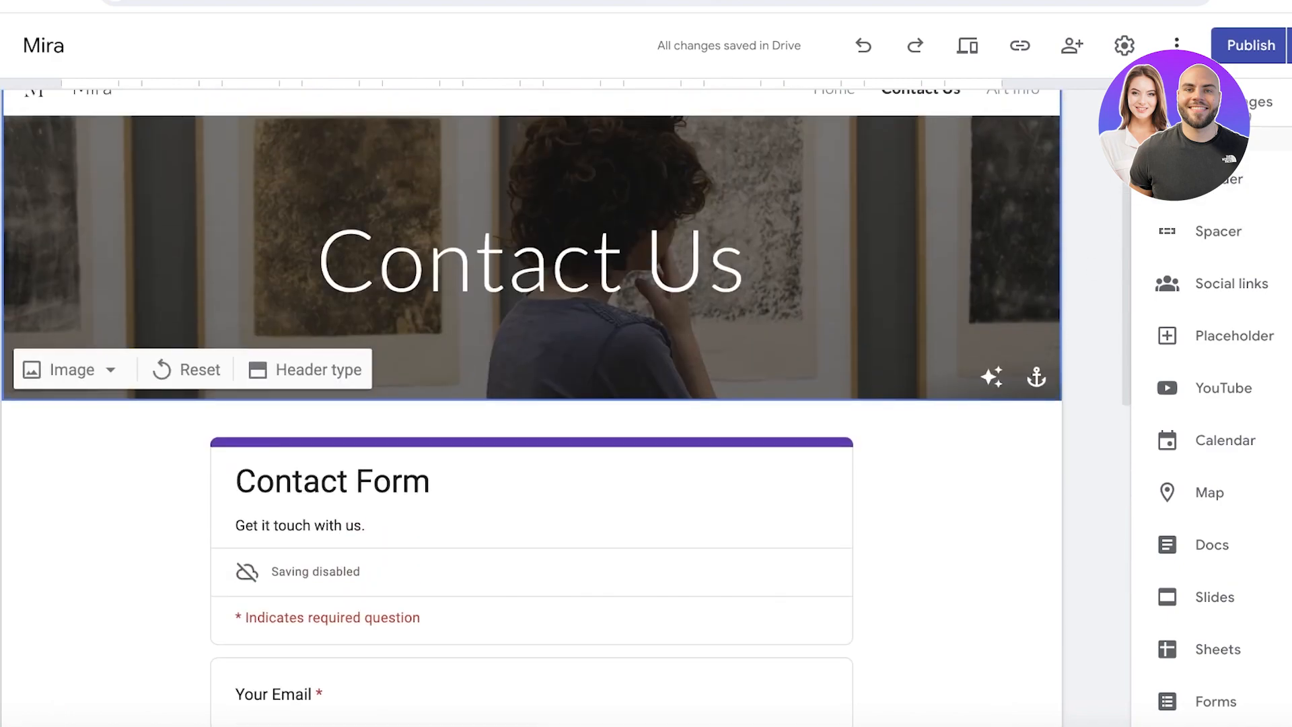
- Publish the updated Contact Us page and open the live site
click(1233, 59)
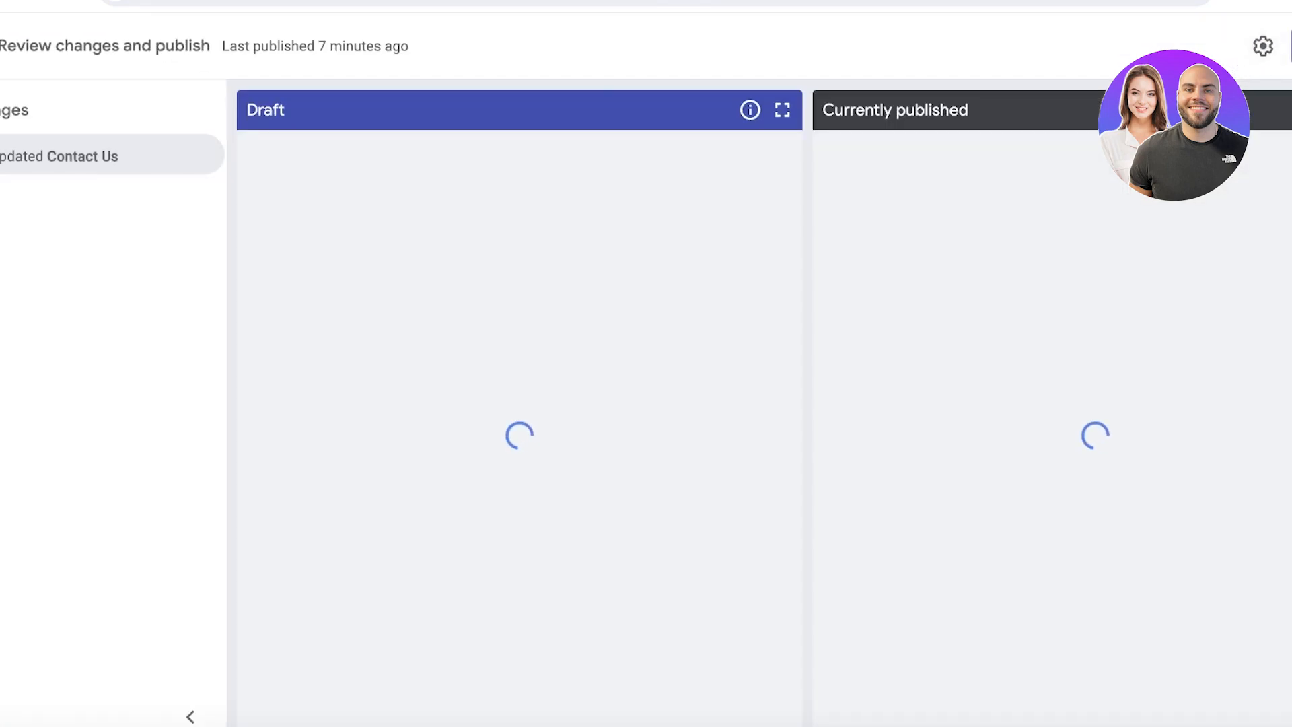
click(1291, 45)
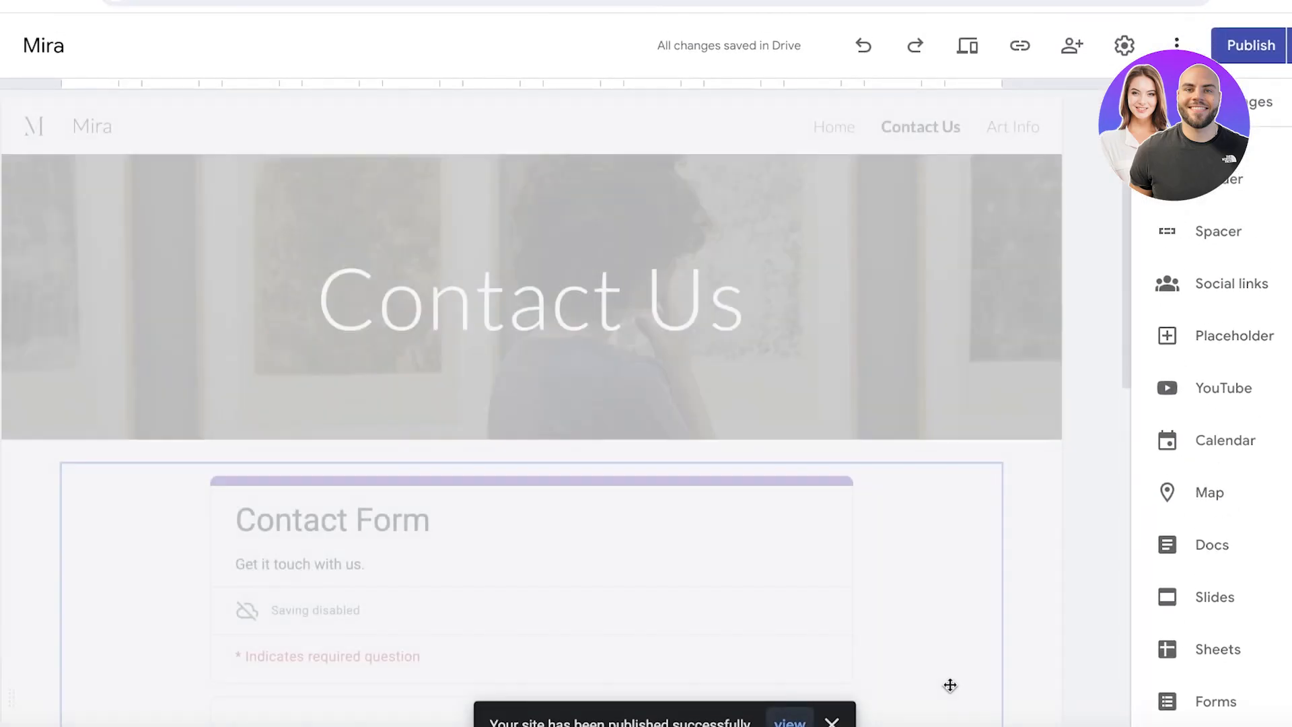
click(804, 722)
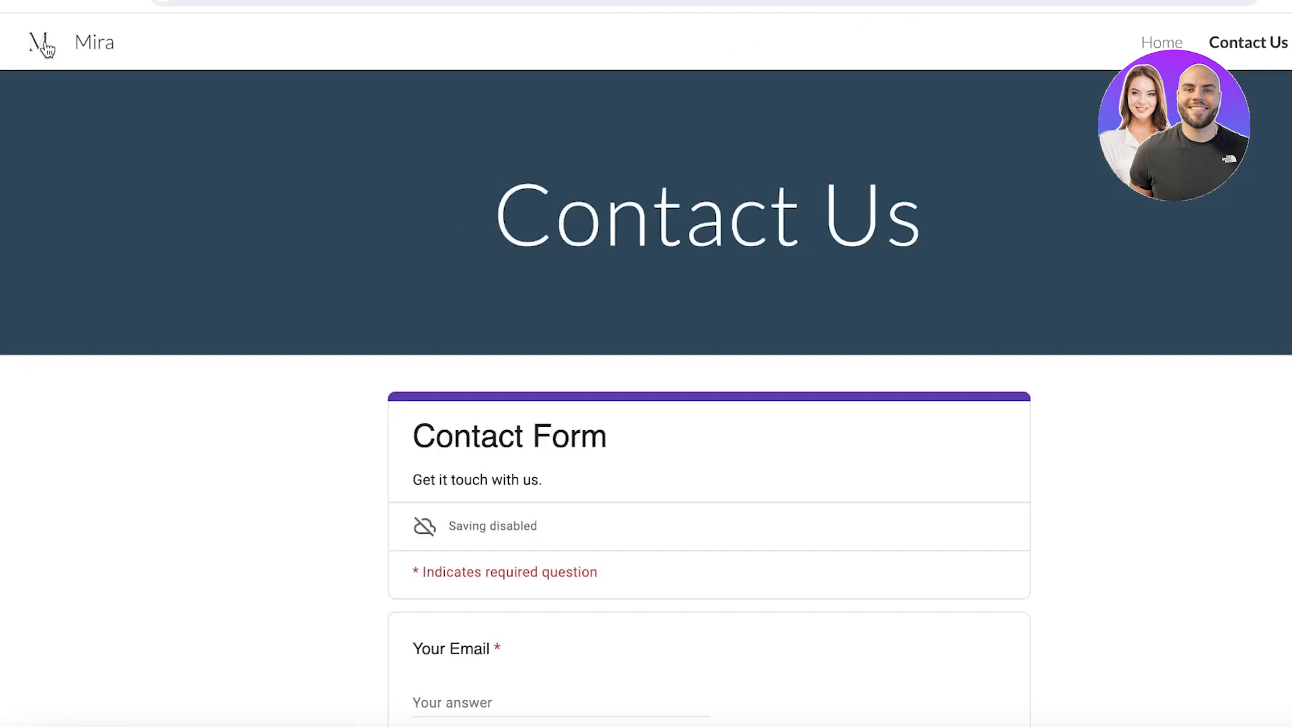
- Look over the published site's Home page and return to its Contact Us page
click(45, 46)
scroll(821, 243, down, 8)
scroll(822, 244, up, 5)
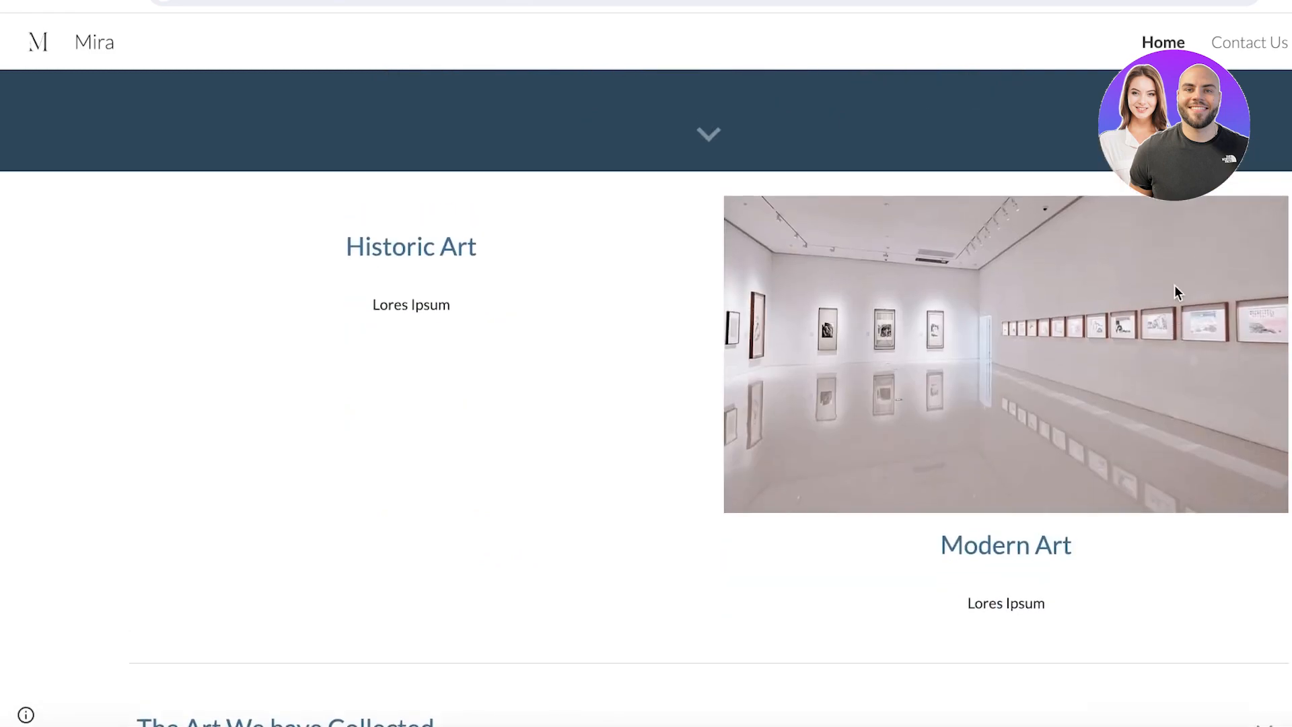
click(1221, 44)
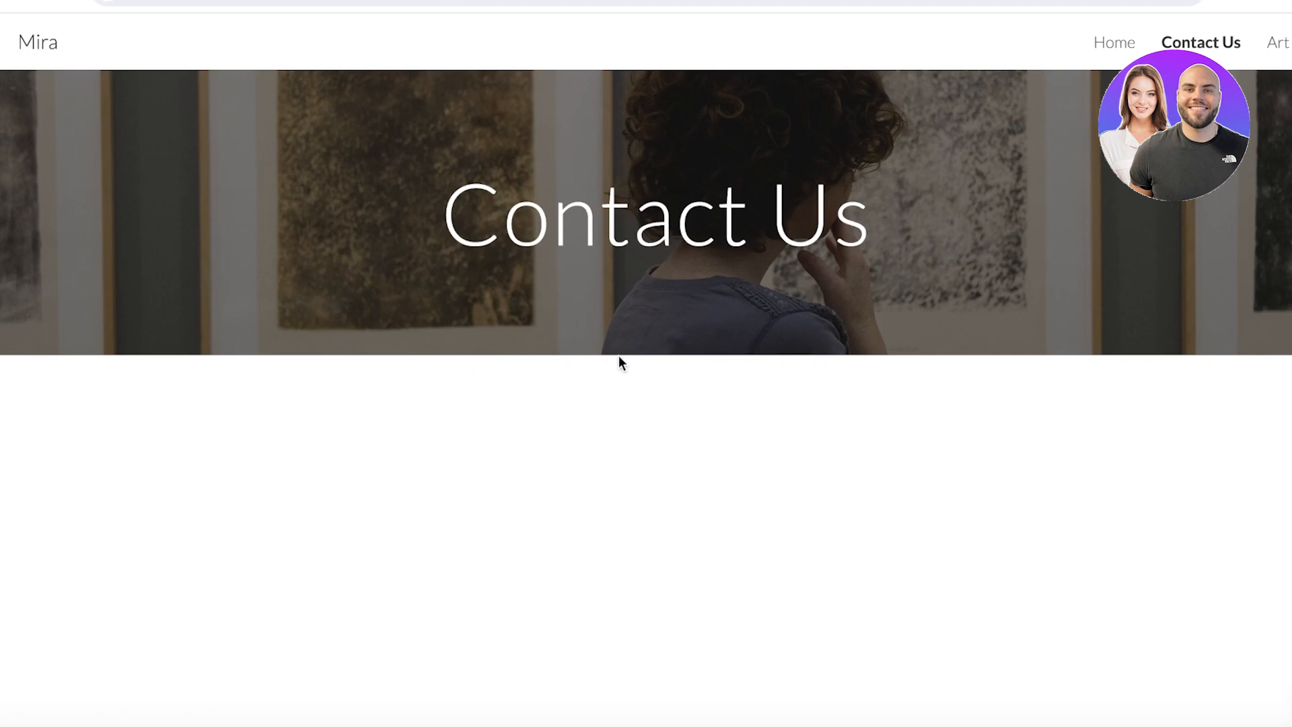
click(1174, 41)
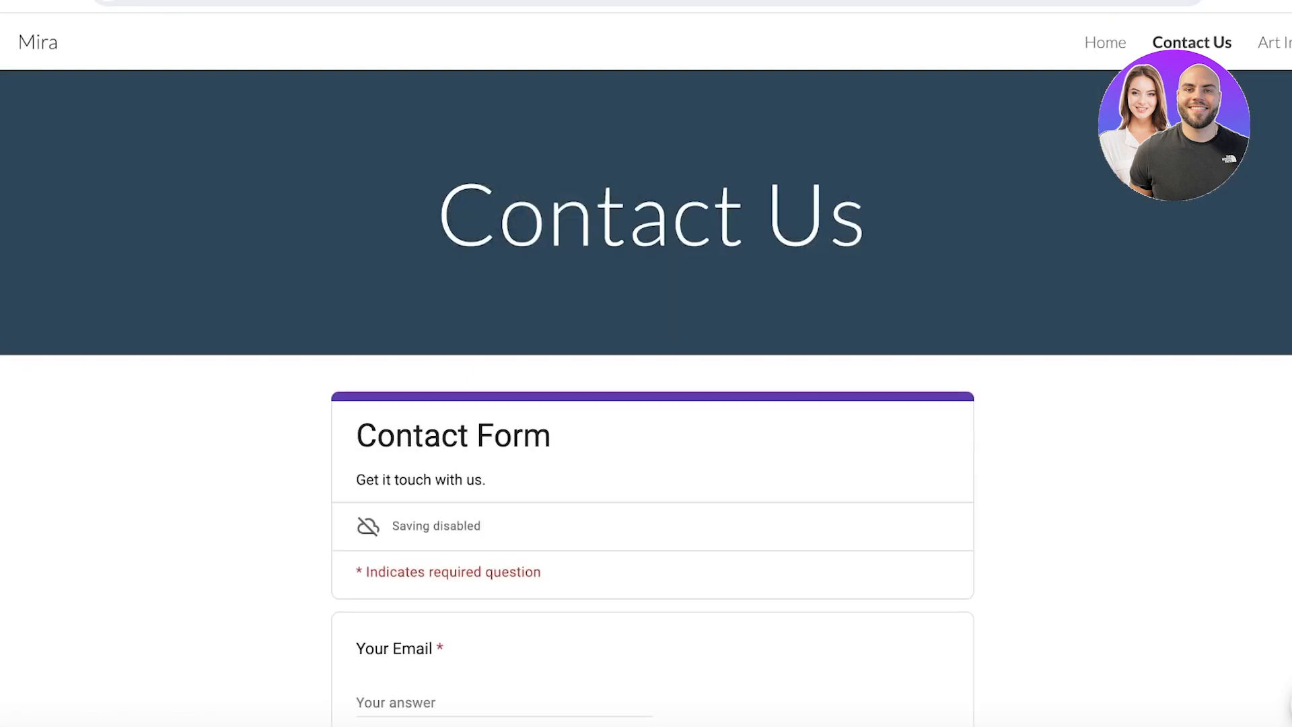
- Test the live form's required questions by leaving the email and full name answers empty
scroll(1016, 213, down, 7)
scroll(1016, 213, up, 3)
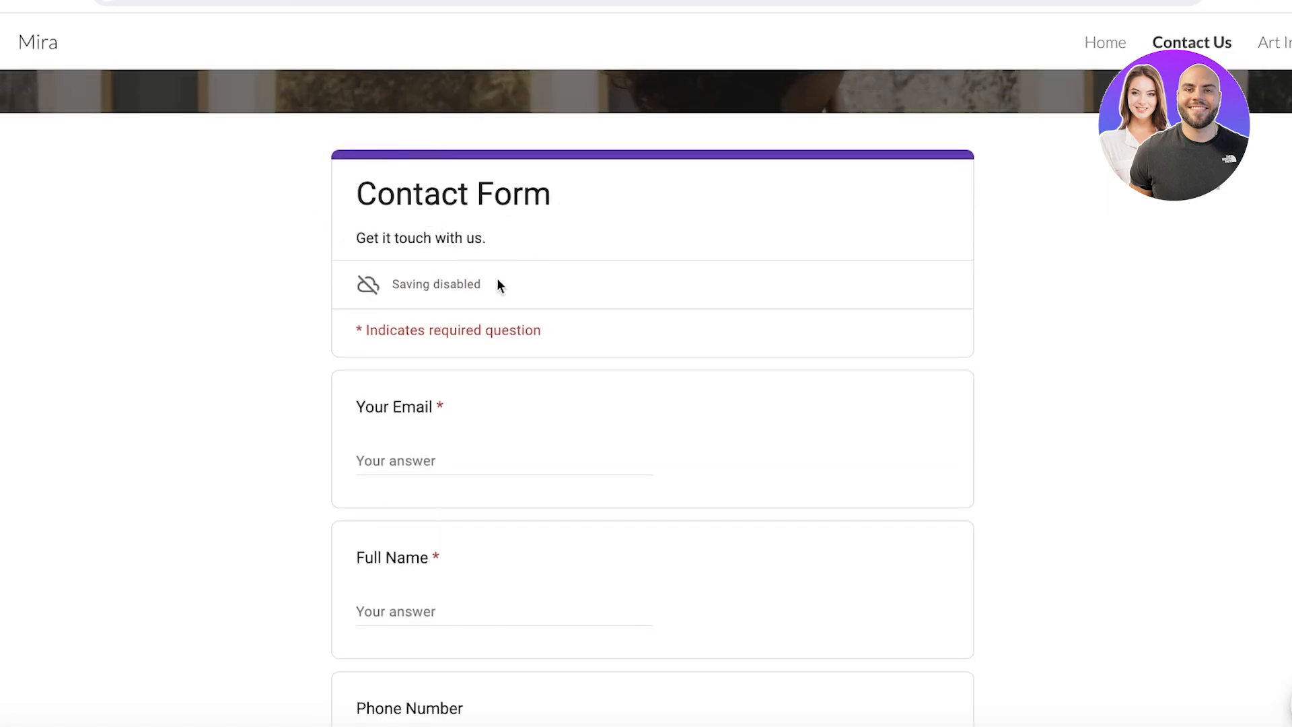
scroll(428, 264, down, 2)
click(424, 316)
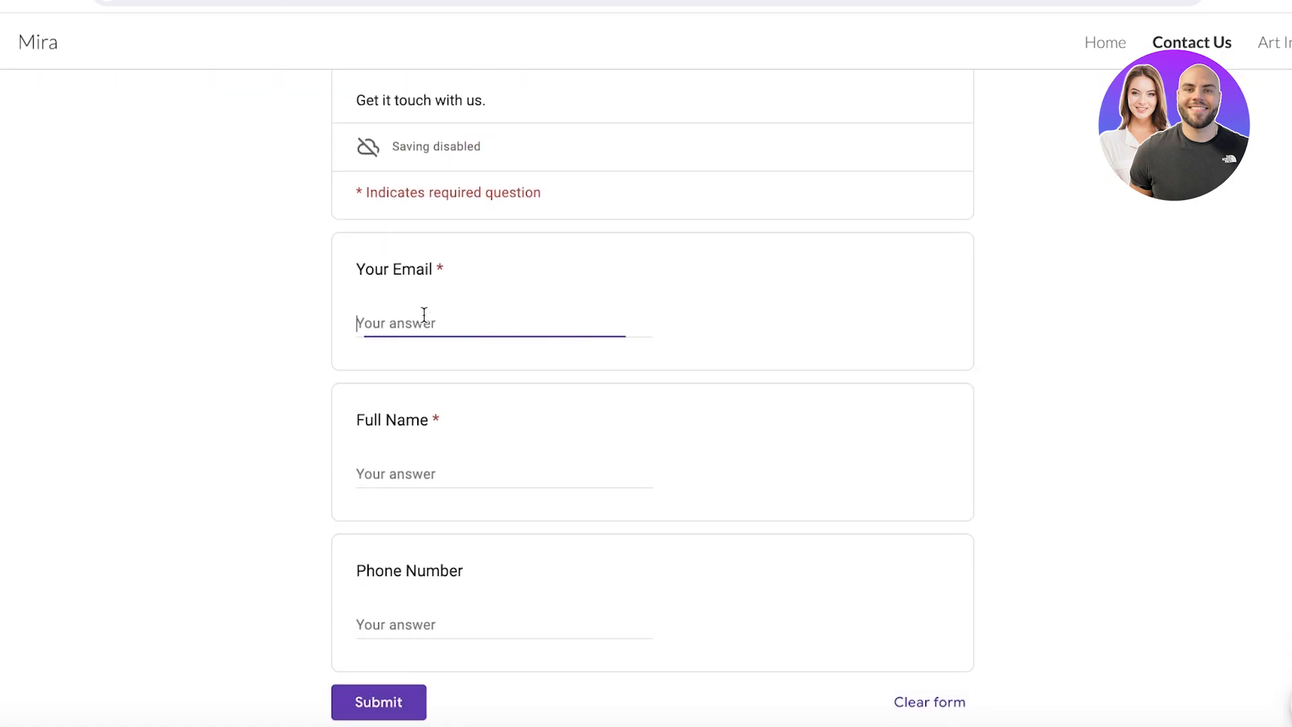
scroll(417, 341, down, 1)
scroll(458, 310, down, 1)
click(432, 363)
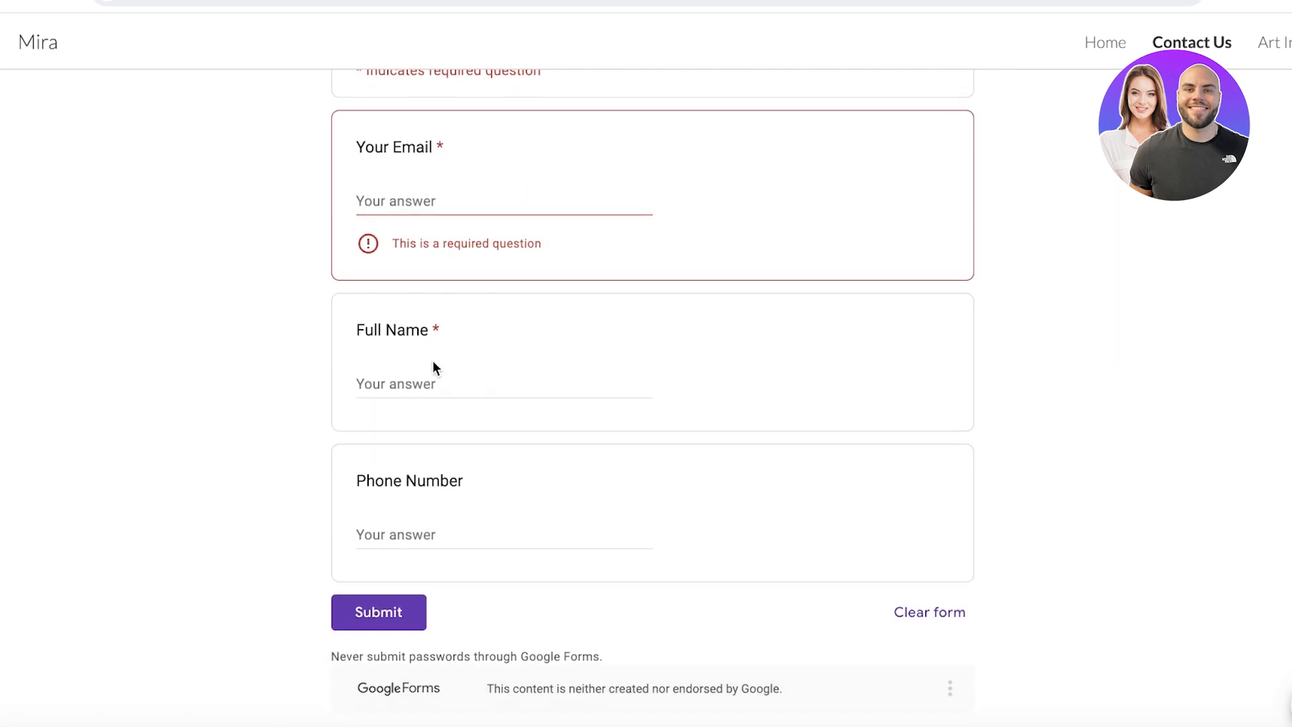
click(430, 382)
click(452, 546)
click(225, 380)
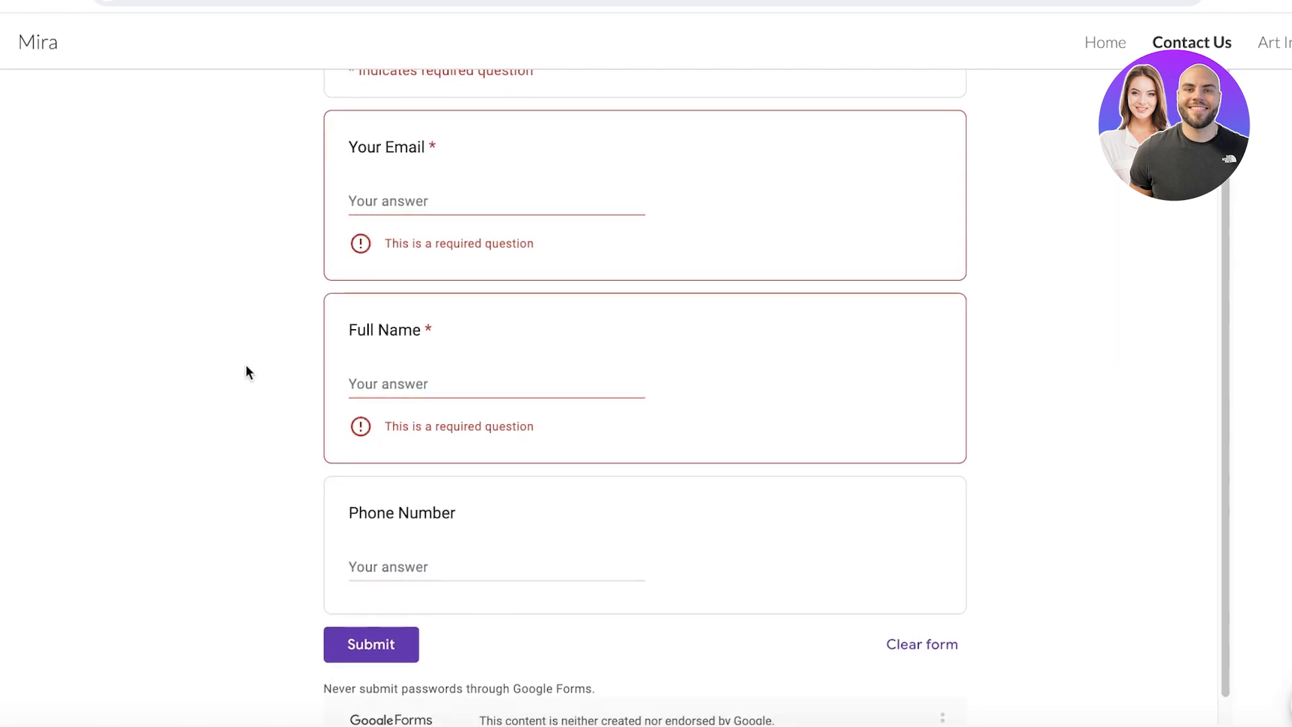
- View the live form's "Saving disabled" notice, dismiss it, and look over the remaining questions
scroll(464, 262, up, 4)
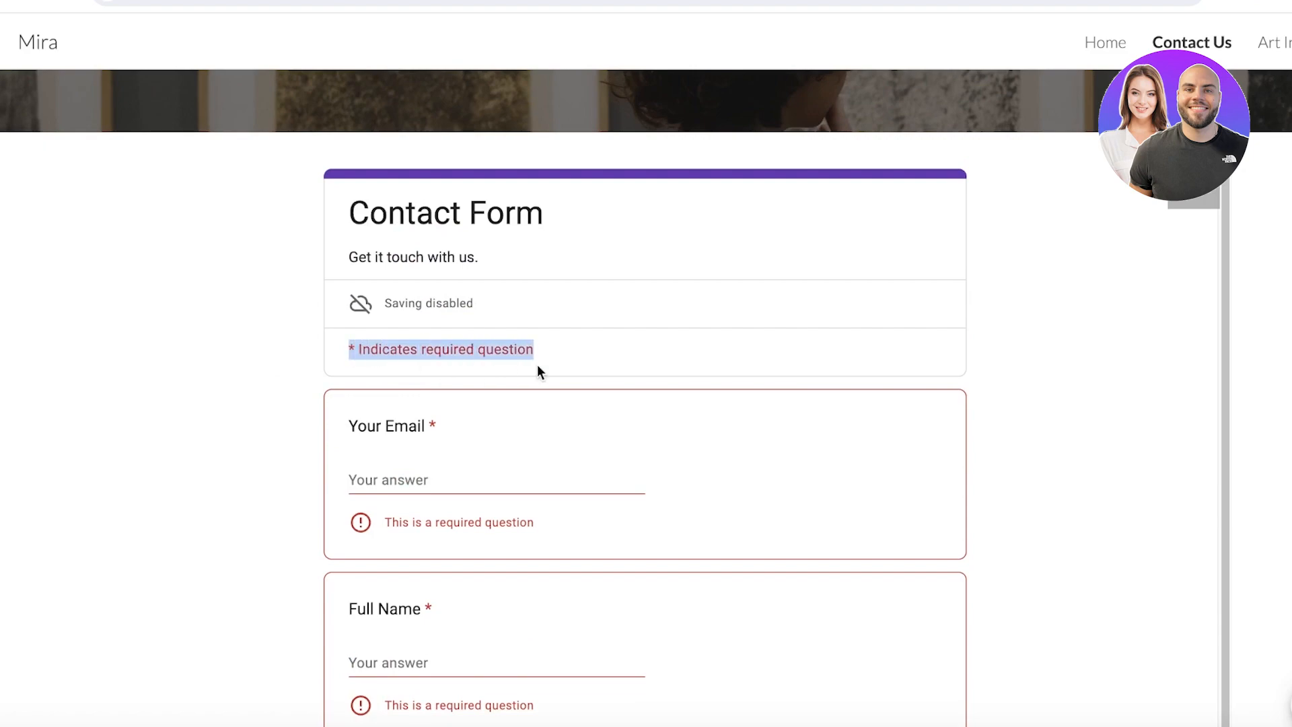
click(559, 369)
click(353, 313)
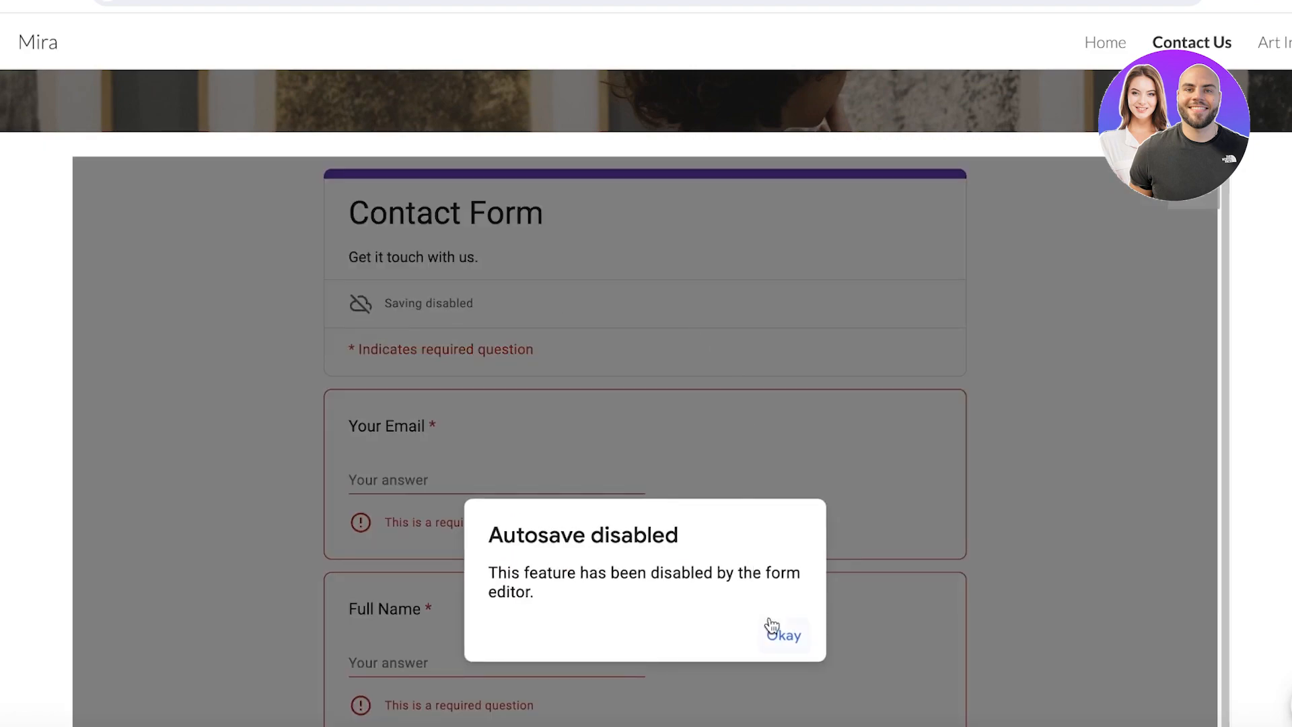
click(784, 635)
scroll(764, 291, down, 4)
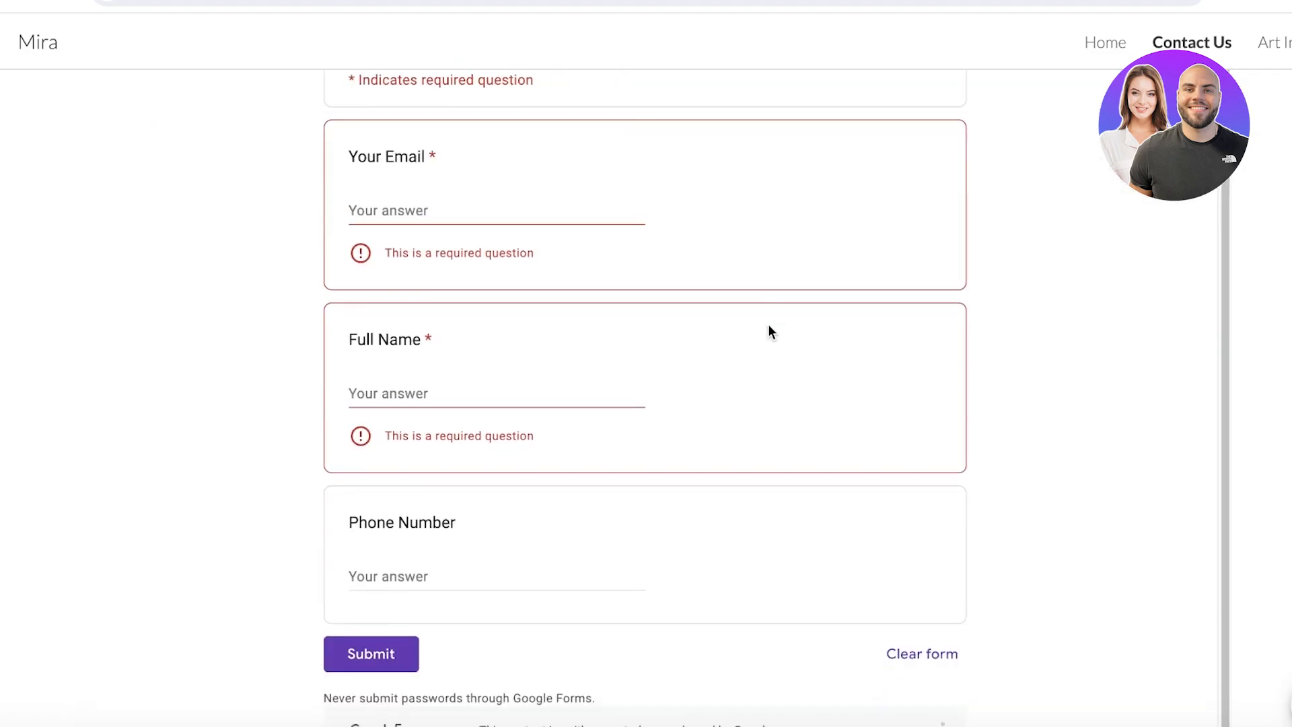
scroll(769, 326, down, 1)
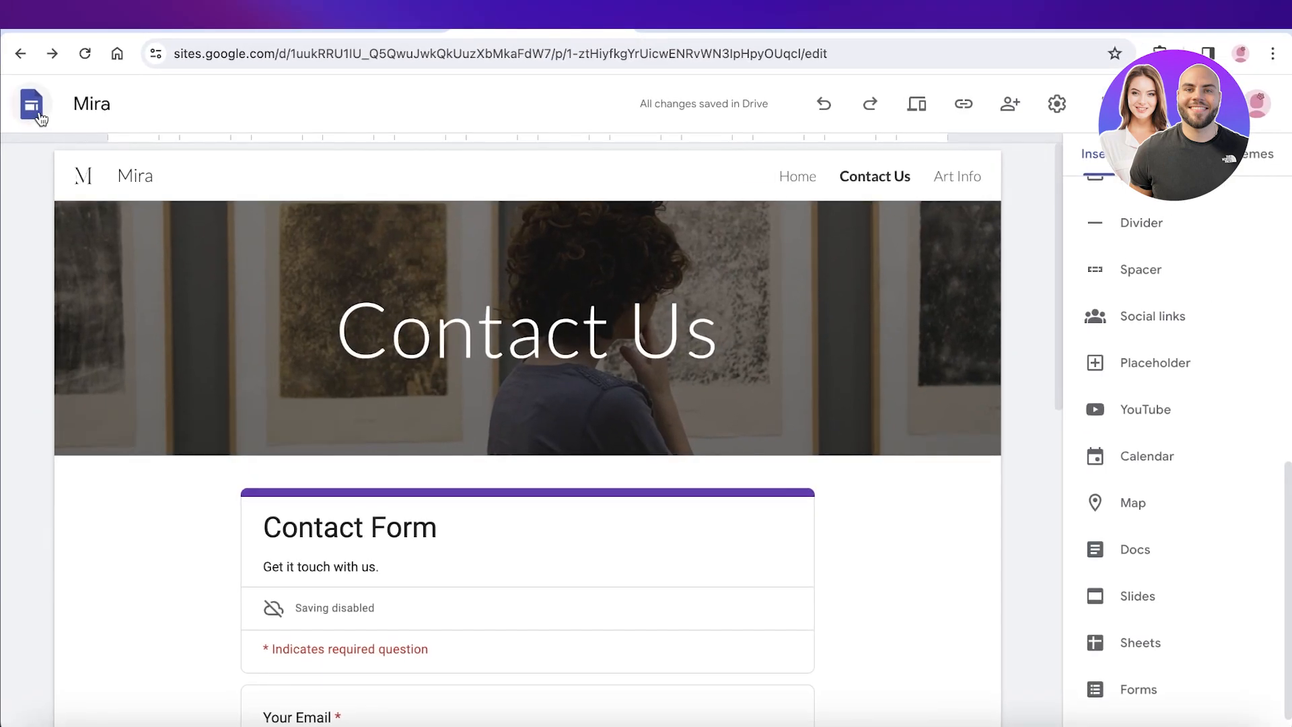
- Return to the Mira site editor and go to the Google Sites home page
click(32, 105)
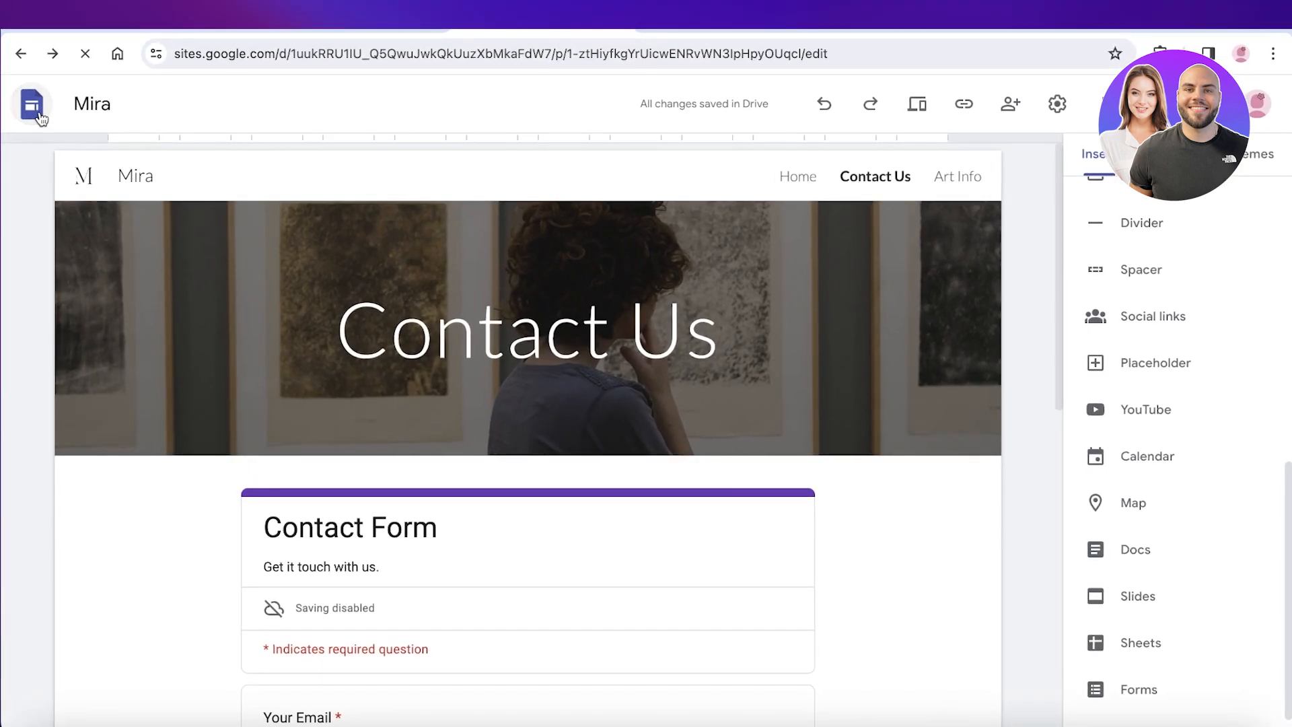